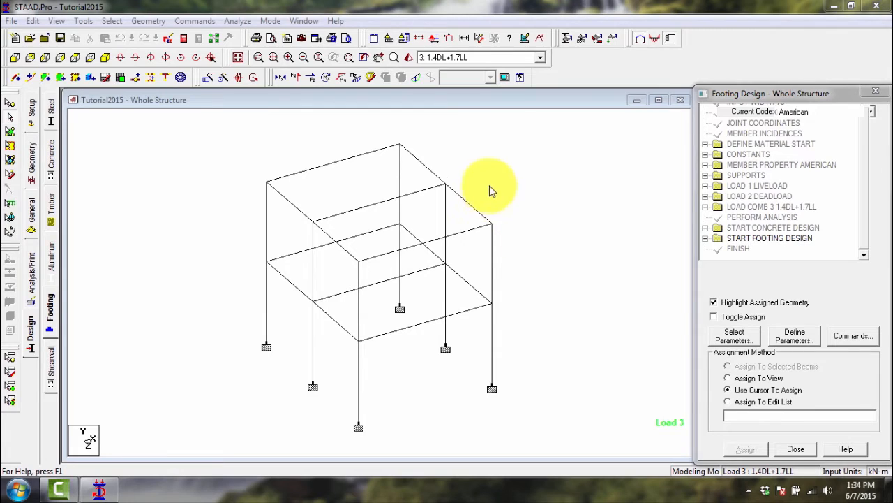
Step: Run the structural analysis of the whole frame using the STAAD Analysis engine
left_click(238, 21)
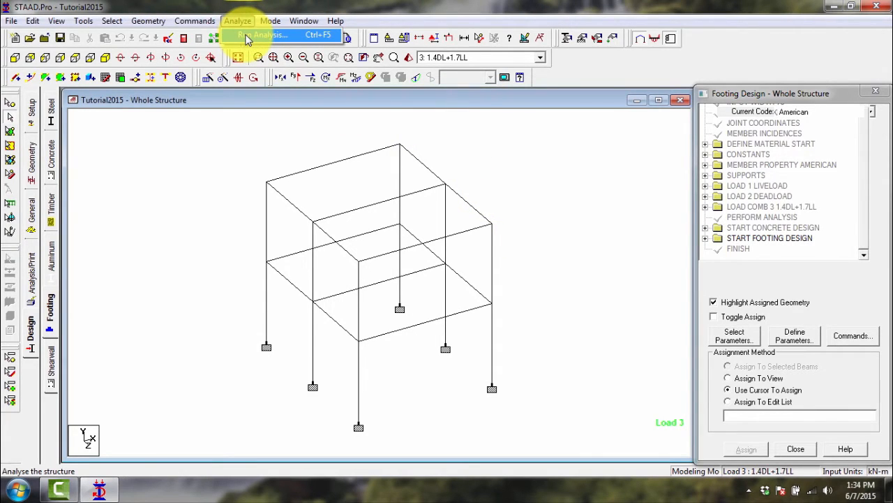
left_click(248, 36)
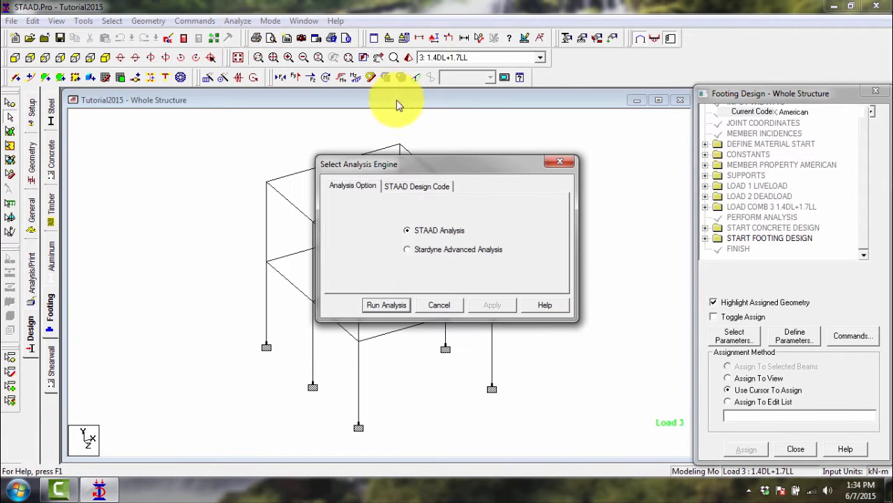
left_click(433, 230)
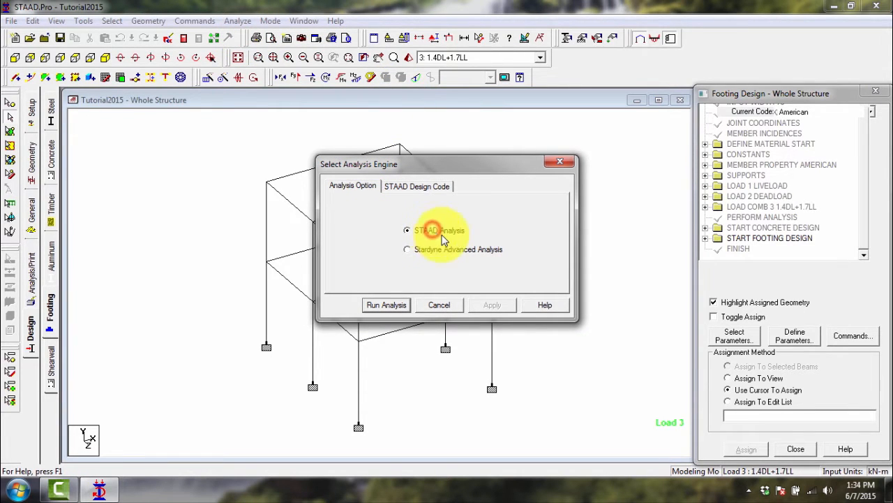
left_click(385, 307)
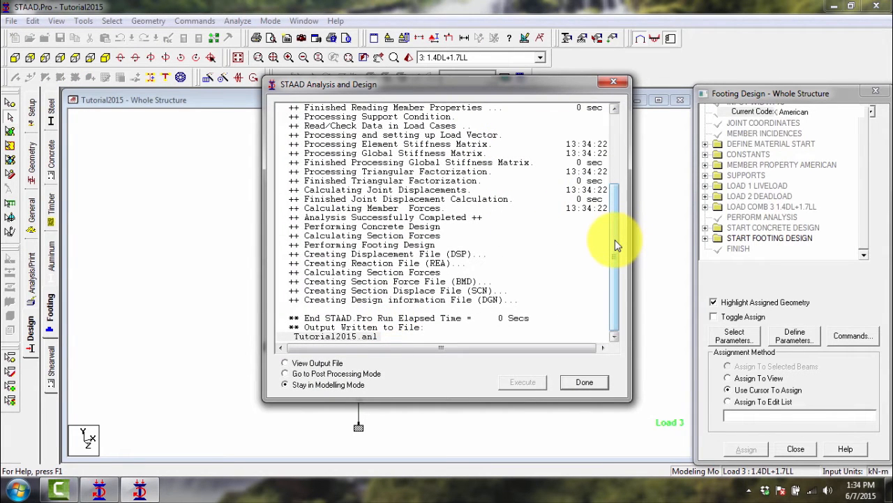
Step: Review the analysis log, then finish it with the Go to Post Processing Mode option and open the results
left_click_drag(616, 264, 614, 285)
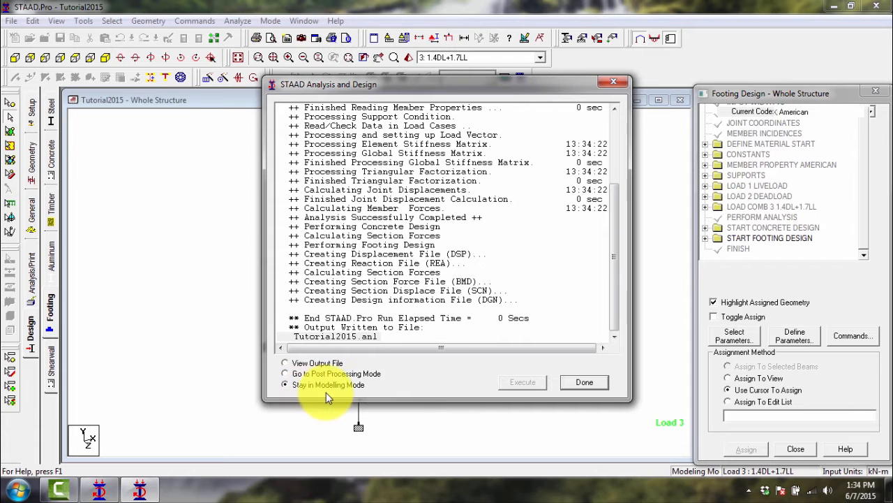
left_click_drag(326, 87, 413, 76)
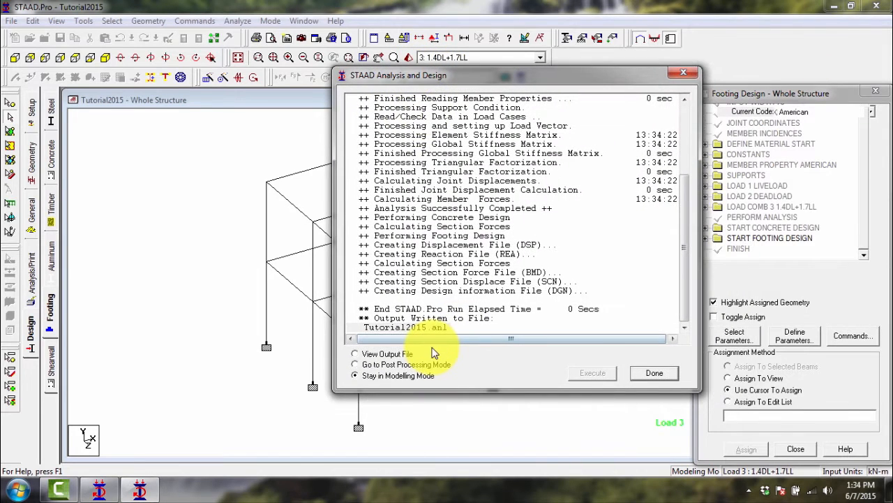
left_click(354, 364)
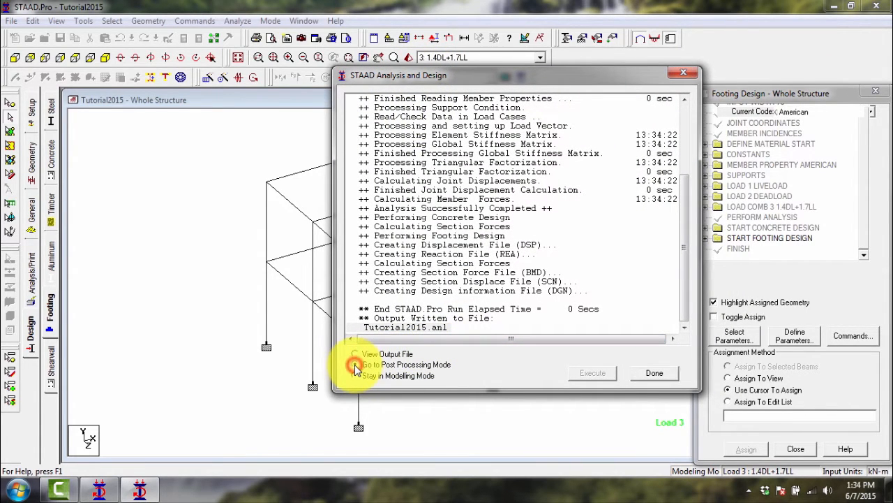
left_click(654, 372)
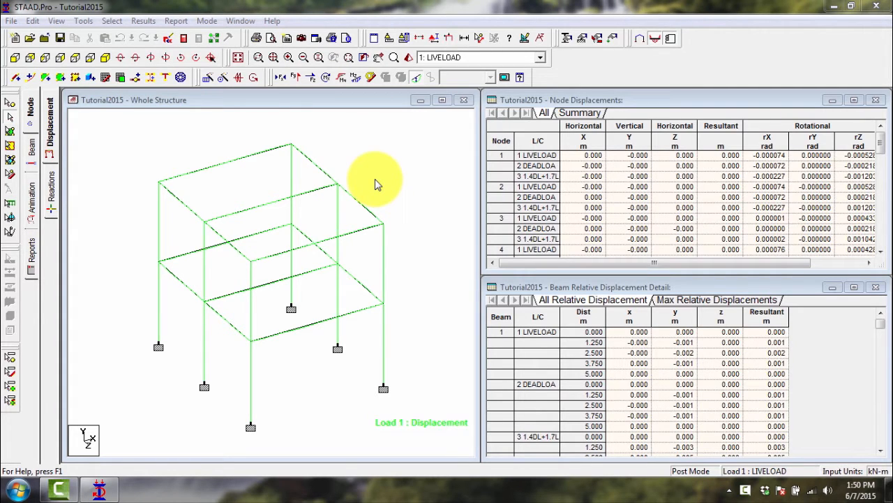
Step: View the support reactions for the nodes and return to the node displacement results
left_click(35, 114)
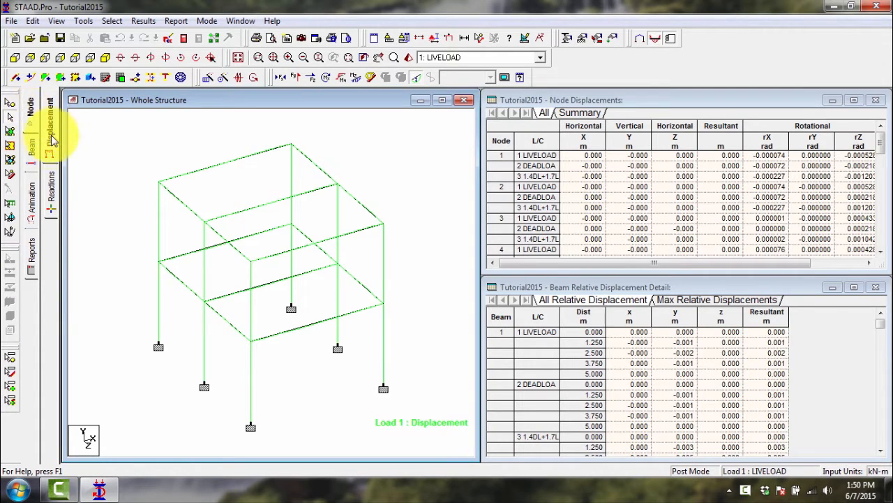
left_click(53, 183)
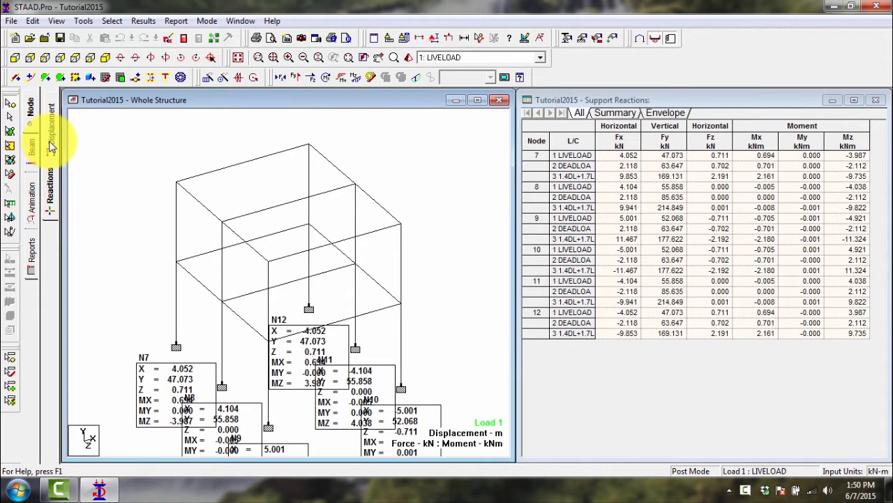
left_click(52, 143)
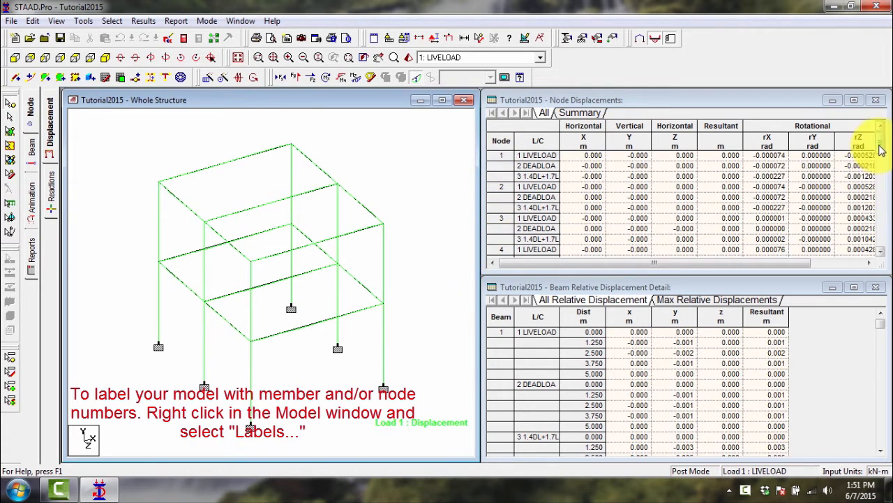
left_click_drag(879, 143, 860, 137)
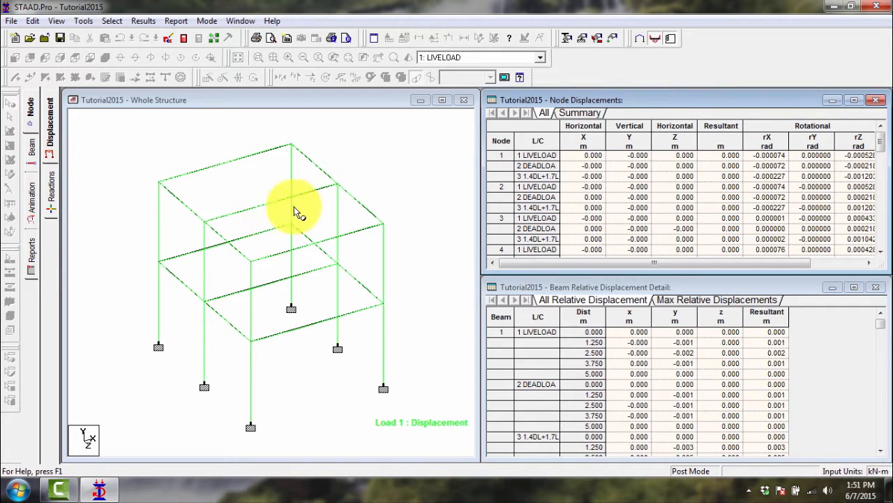
Step: Turn on Node Numbers labels for the model in the displacement view
right_click(362, 180)
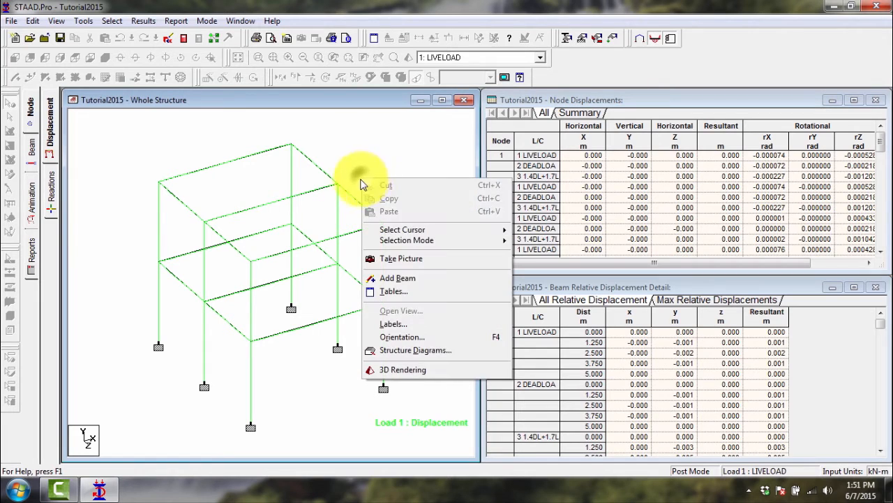
left_click(410, 328)
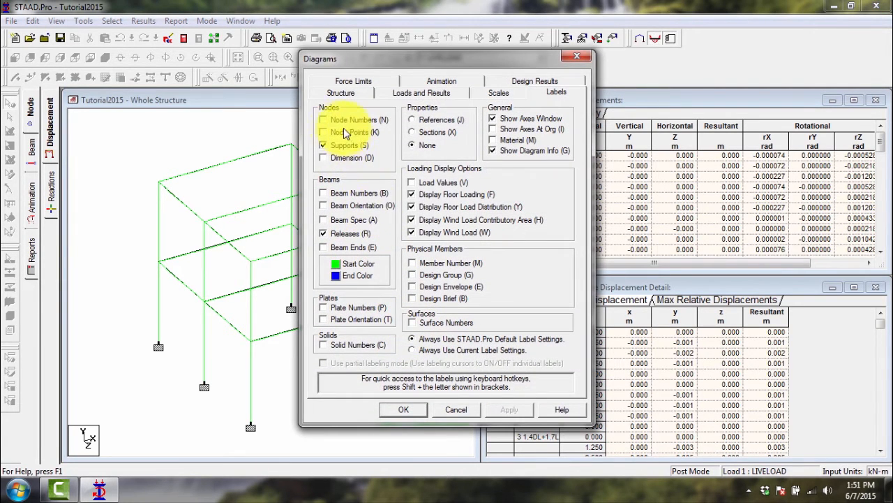
left_click(323, 120)
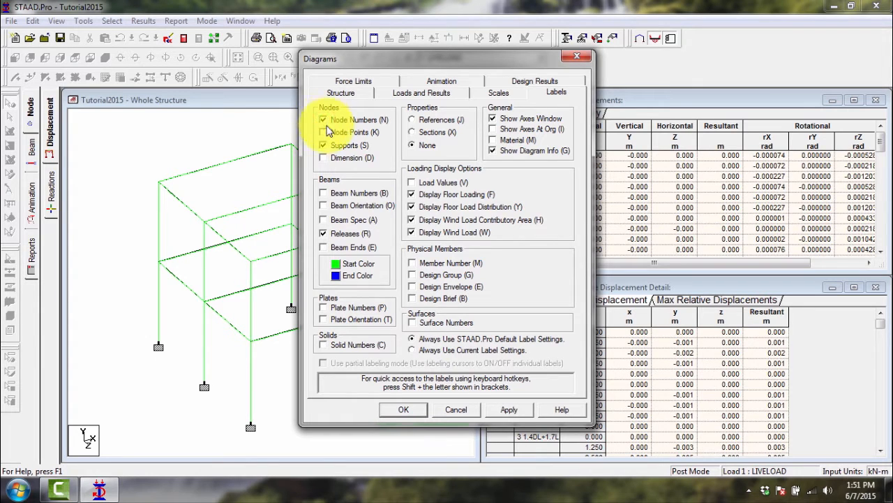
left_click(509, 410)
left_click(404, 410)
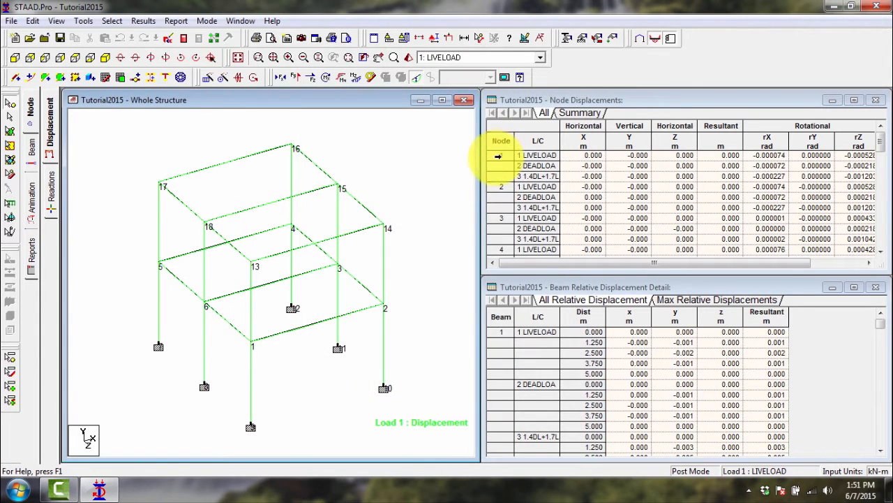
Step: Locate nodes 1, 2 and 3 on the model from their rows in the Node Displacements table
left_click(498, 156)
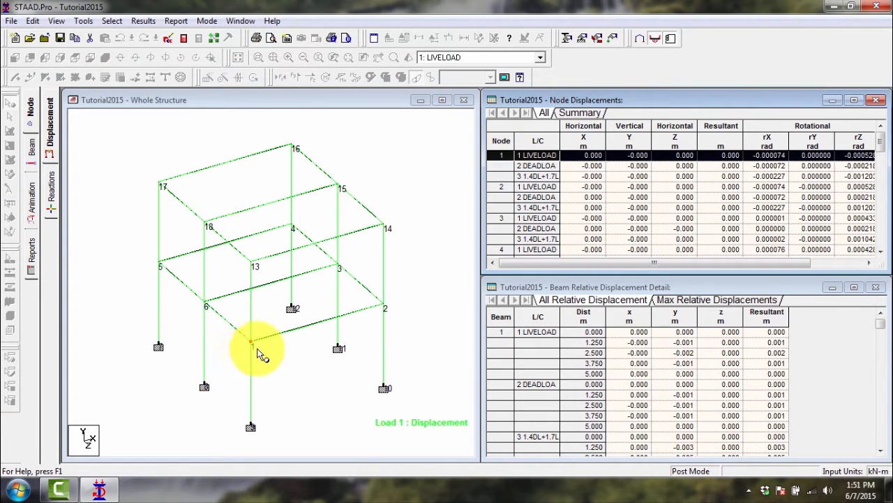
left_click(501, 187)
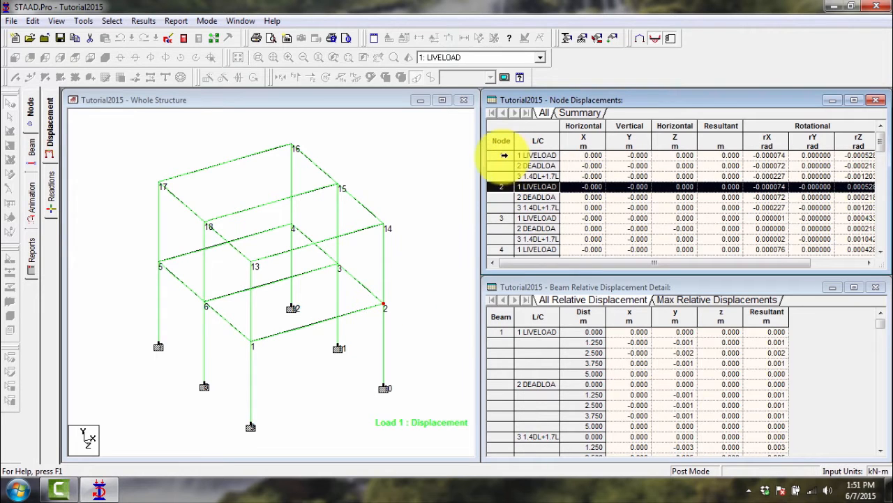
left_click(503, 155)
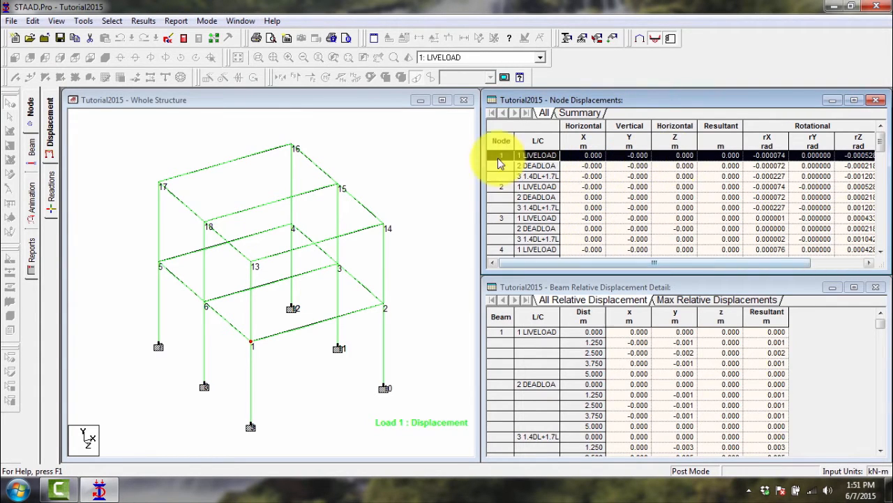
left_click(502, 187)
left_click(501, 218)
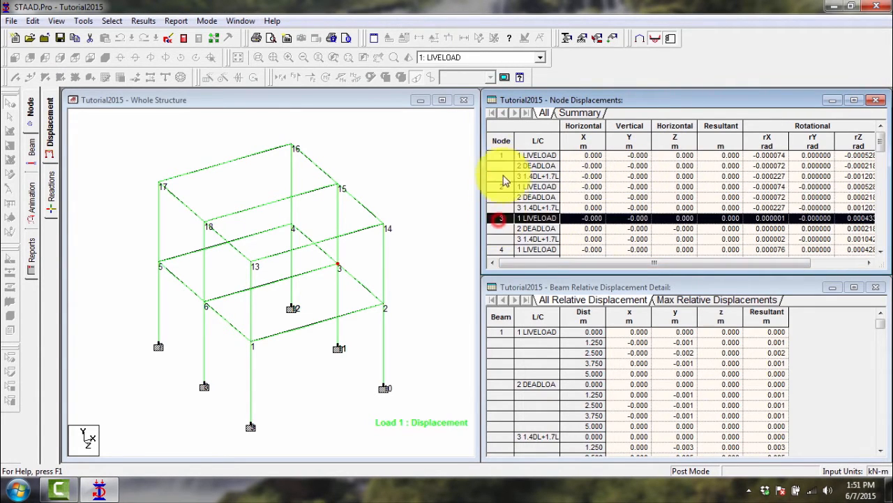
left_click(499, 156)
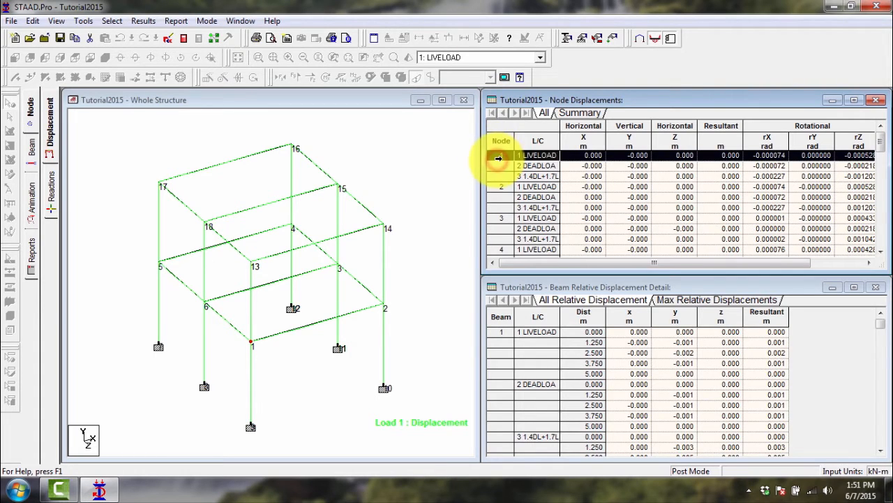
left_click(544, 164)
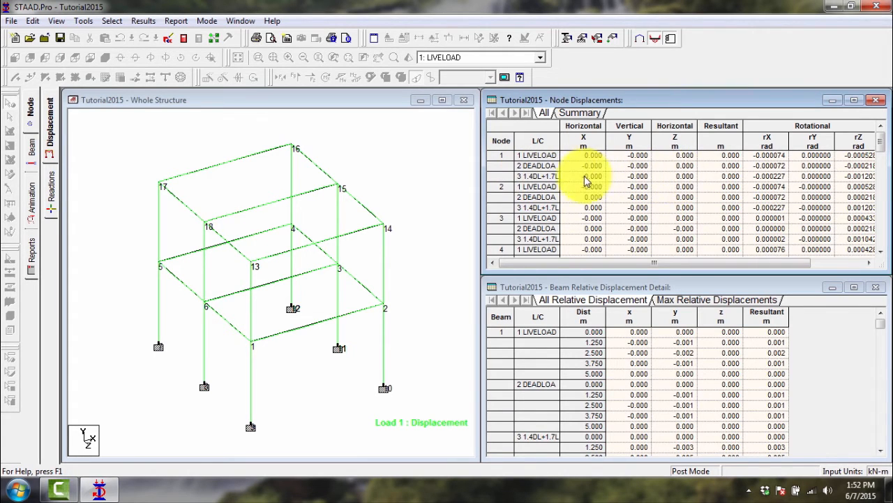
Step: Examine the displacement rows of nodes 1, 2 and 18 and match them to the model
left_click(502, 155)
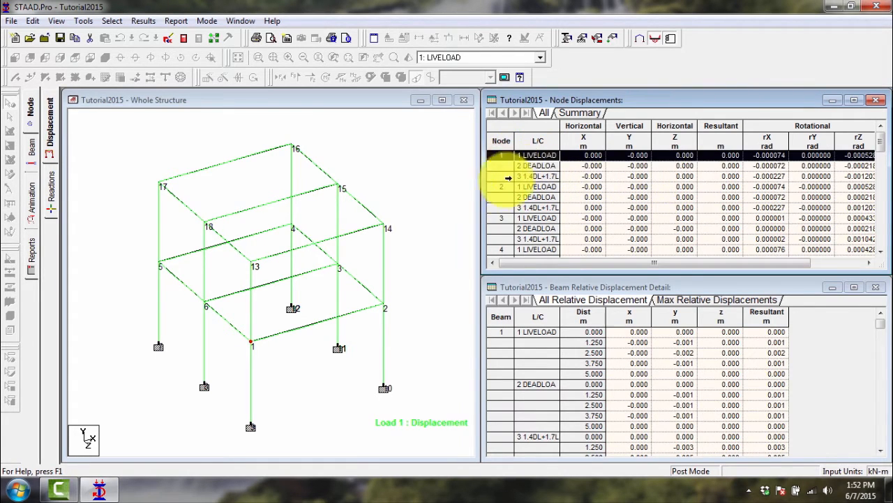
left_click(505, 185)
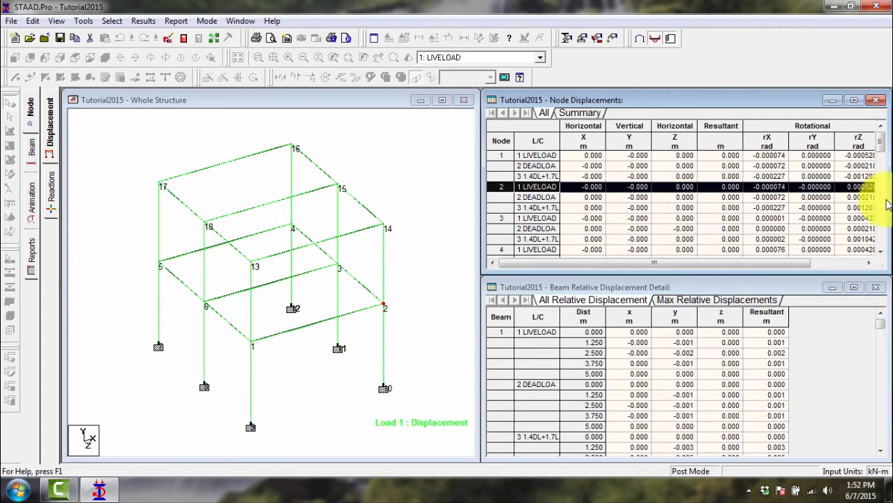
left_click_drag(885, 152, 880, 233)
left_click(513, 229)
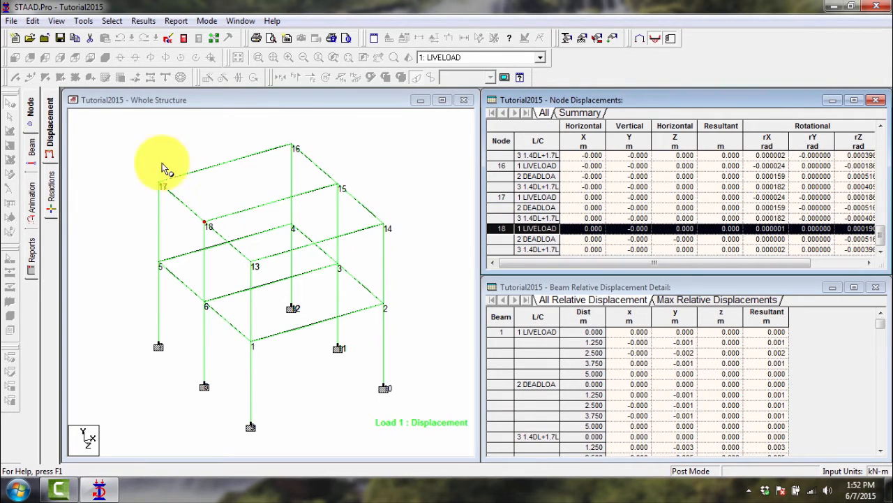
Step: Examine the support reactions of nodes 7 to 12 under each load case, matching the table rows to the model
left_click(51, 187)
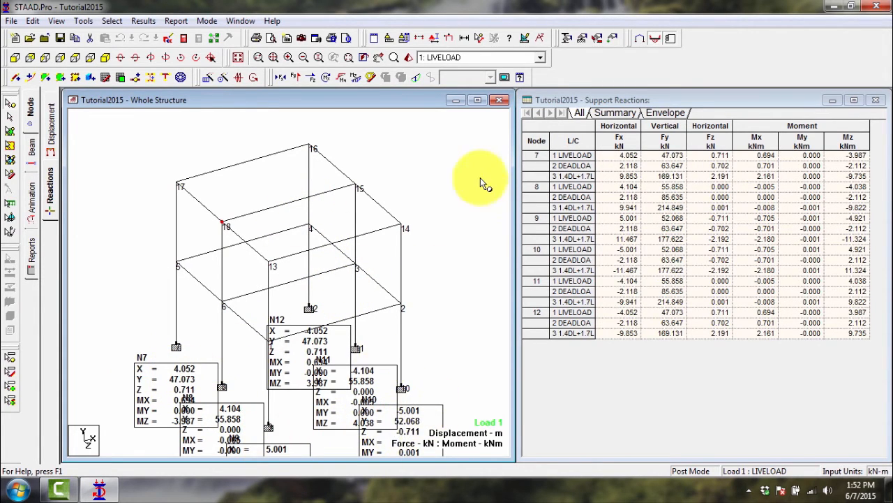
left_click(538, 155)
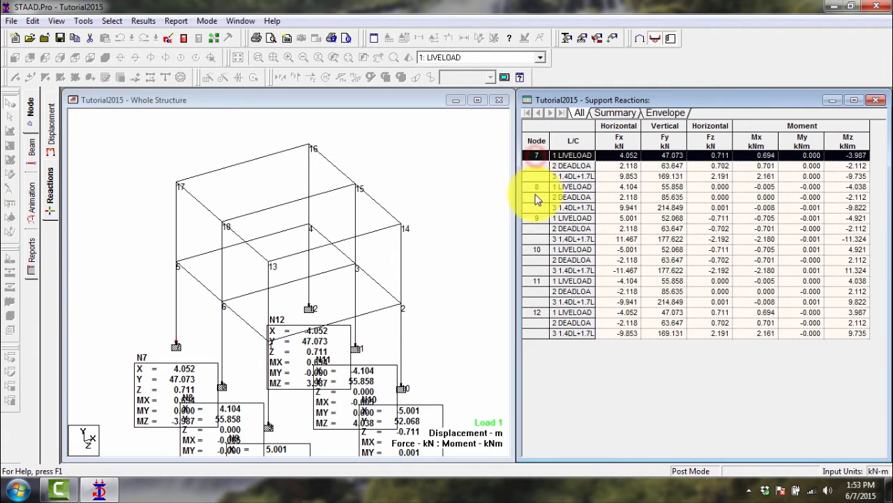
left_click(537, 187)
left_click(532, 218)
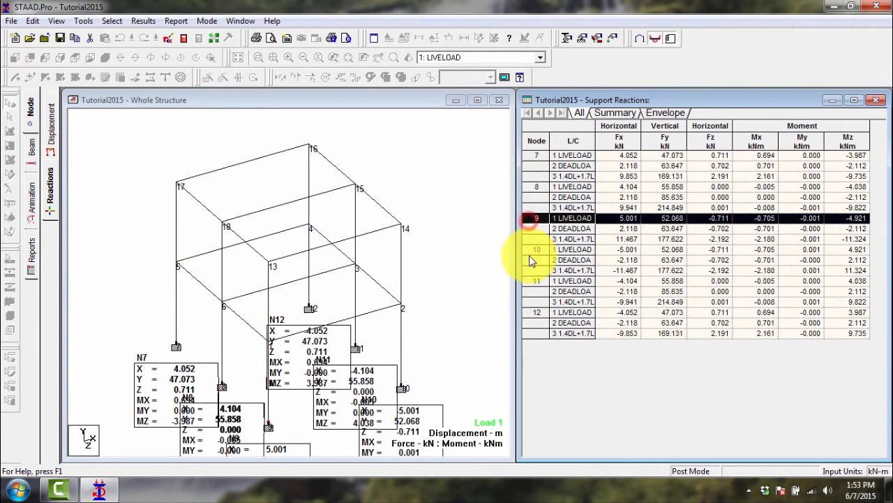
left_click(535, 249)
left_click(535, 281)
left_click(536, 312)
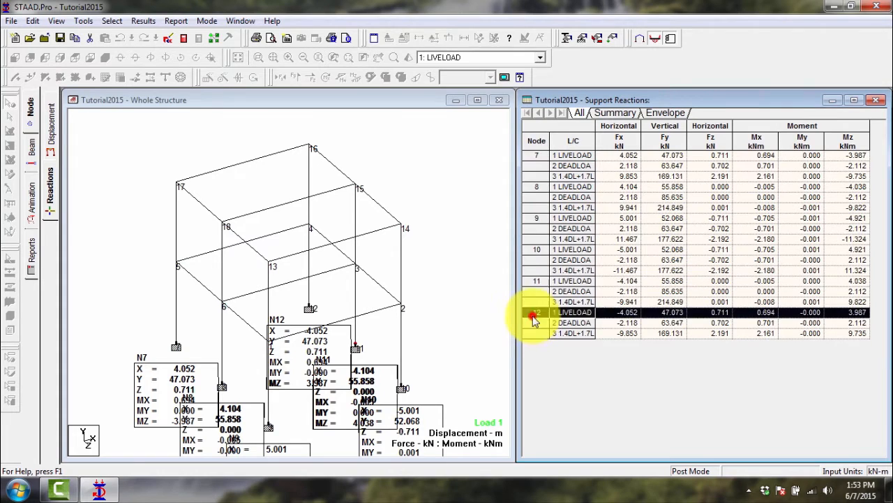
left_click(536, 155)
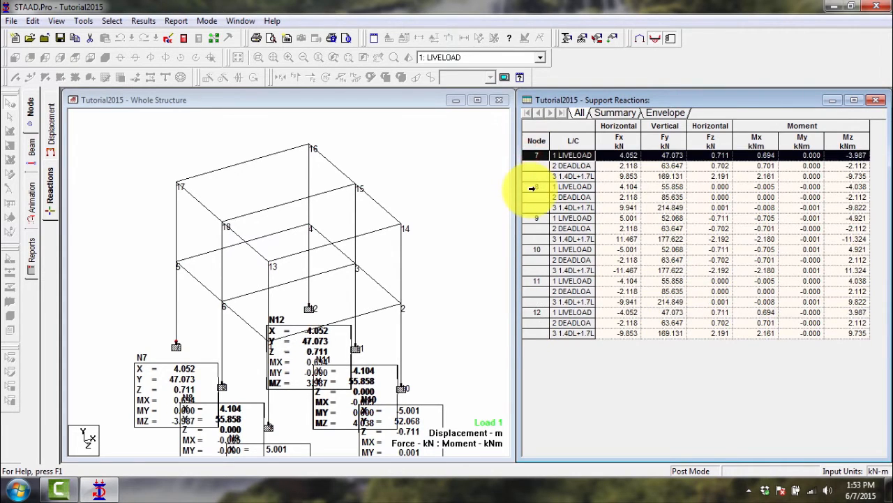
left_click(571, 169)
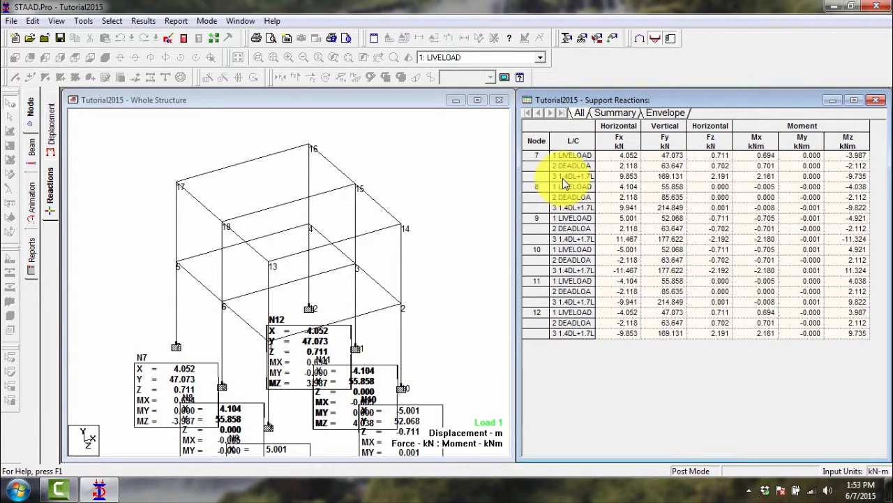
left_click(536, 187)
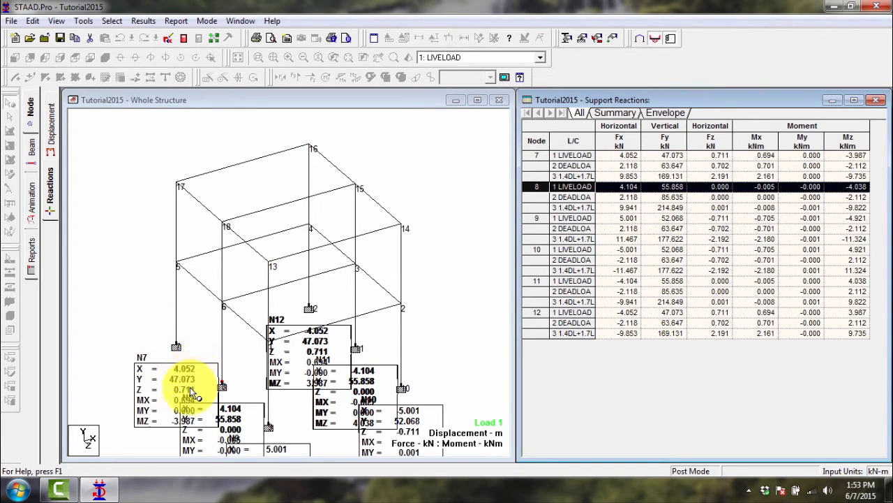
Step: Locate support node 7 on the model from its Support Reactions row and examine its live load reactions
left_click(223, 311)
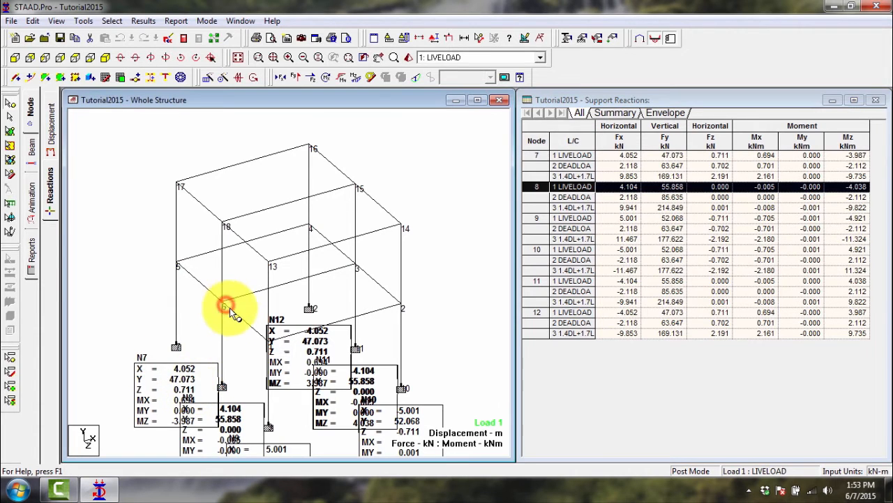
key("Up")
key("Up")
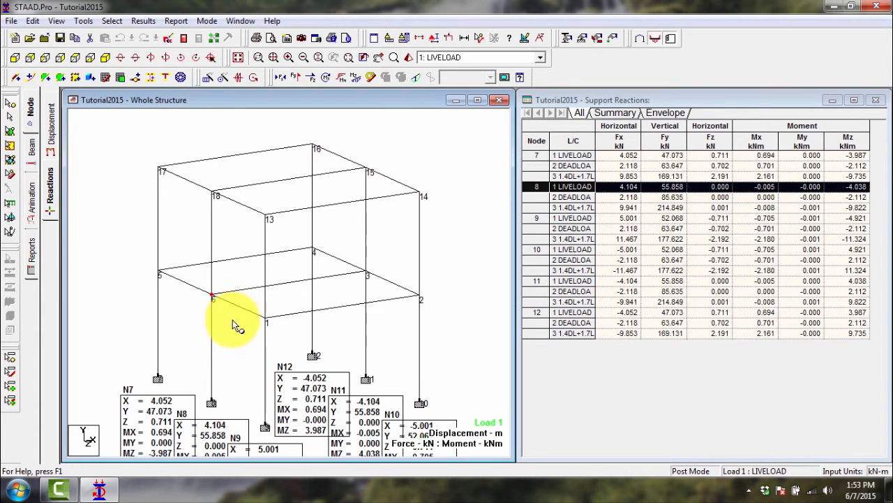
scroll(231, 329, "down", 3)
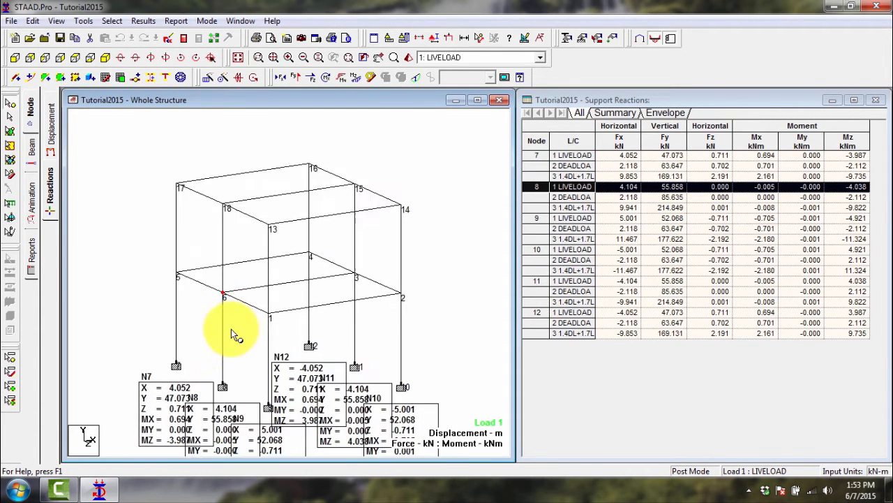
left_click(534, 155)
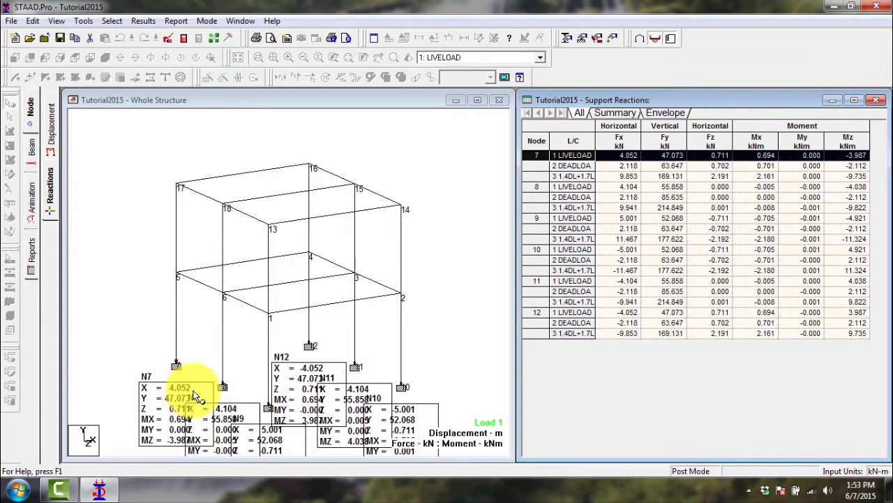
Step: Display the support reactions on the model for load case 2: DEADLOAD, followed by 3: 1.4DL+1.7LL
left_click(520, 61)
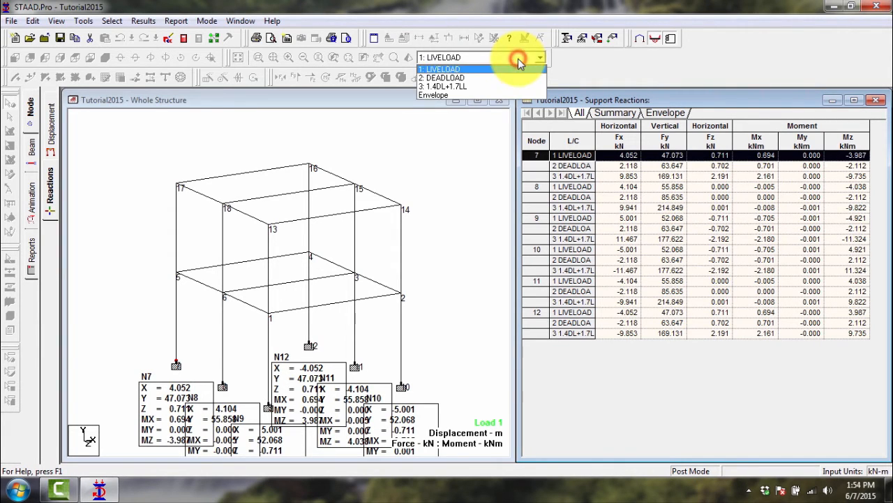
left_click(460, 78)
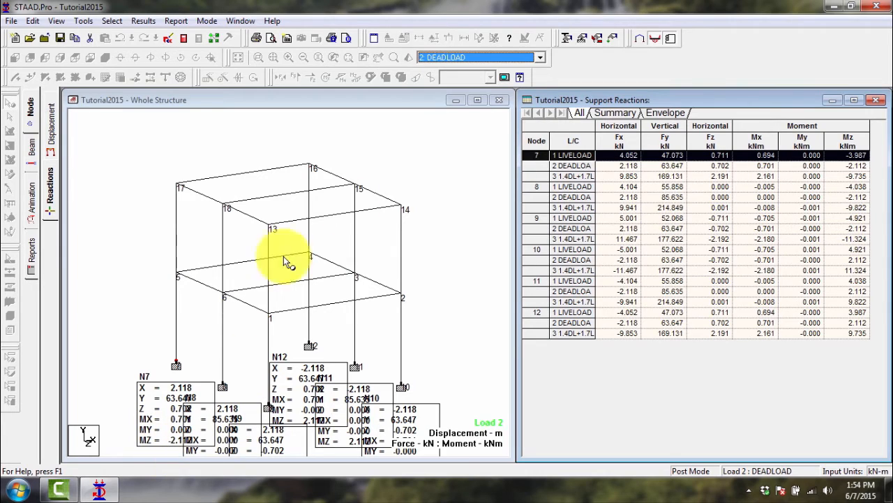
left_click(466, 60)
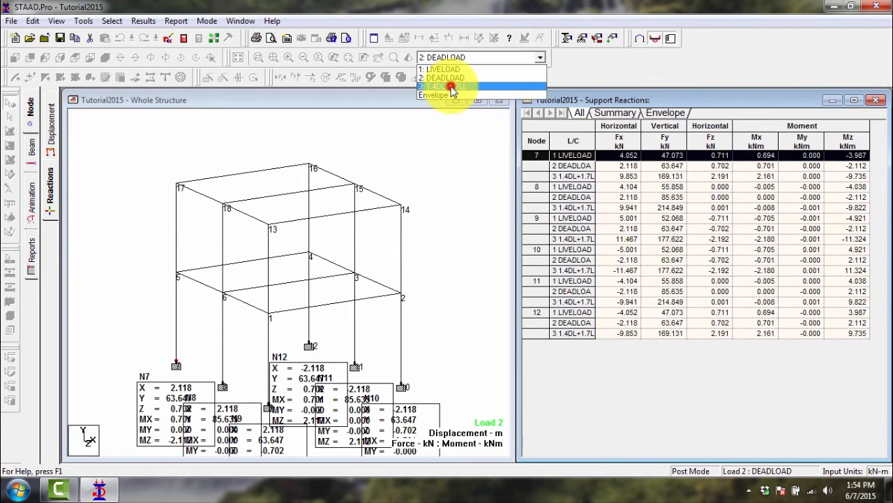
left_click(451, 86)
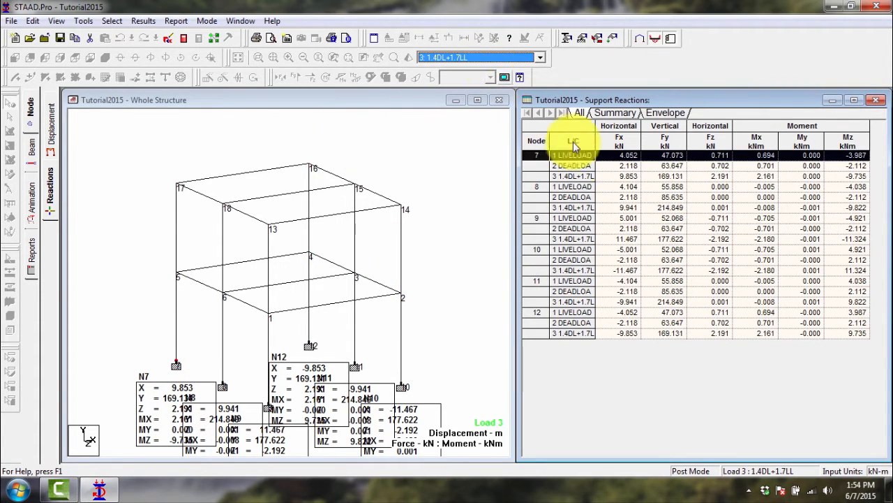
Step: Locate support nodes 8, 9 and 10 on the model from their rows in the Support Reactions table
left_click(539, 188)
left_click(536, 219)
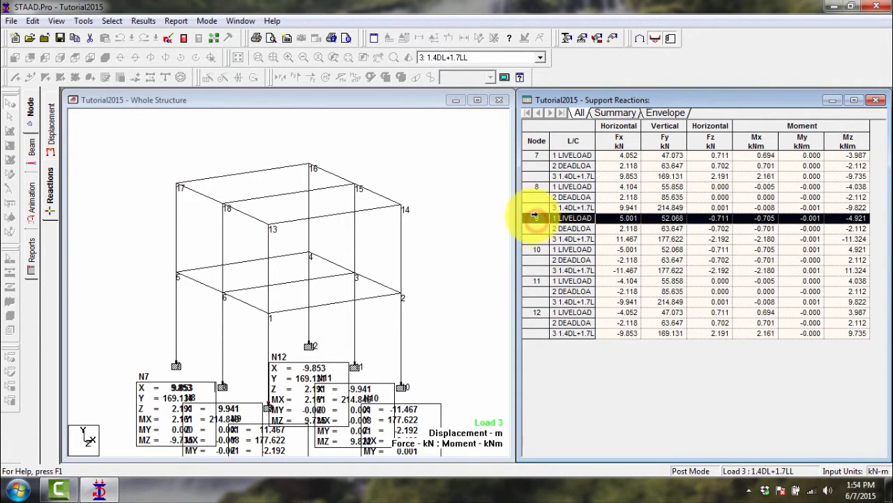
left_click(535, 250)
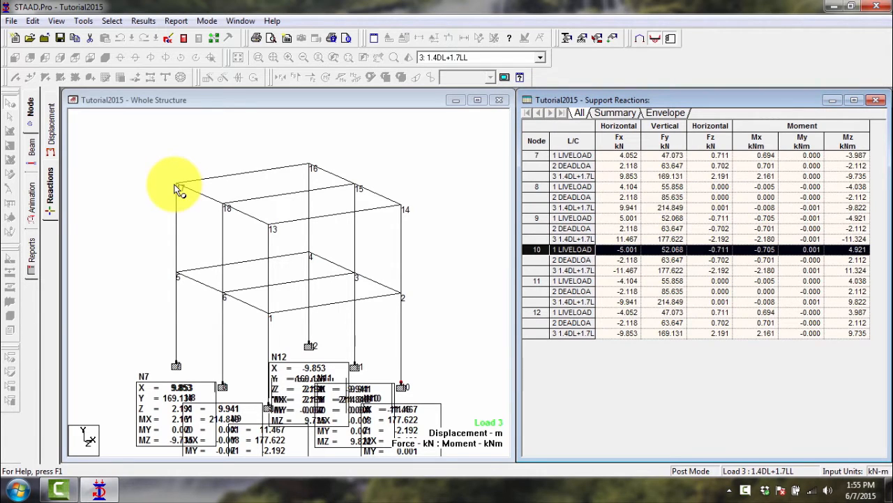
Step: Open the beam forces results and turn on Beam Numbers labels for the model
left_click(32, 152)
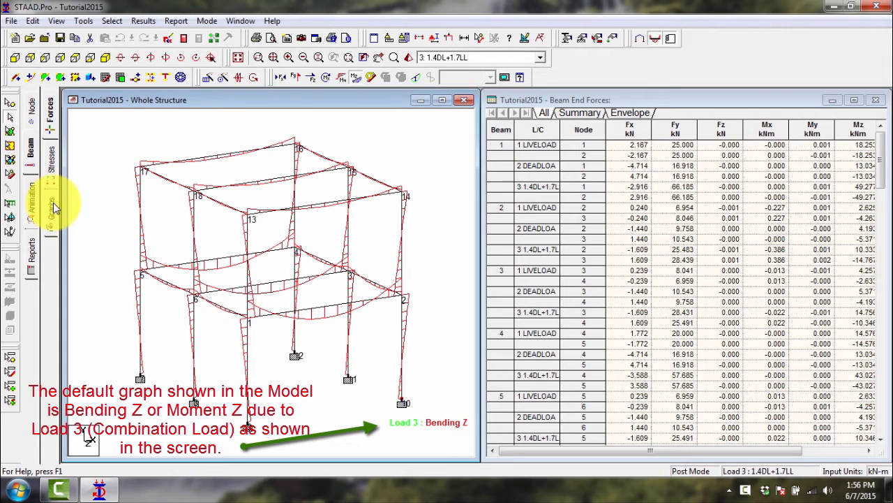
left_click(51, 115)
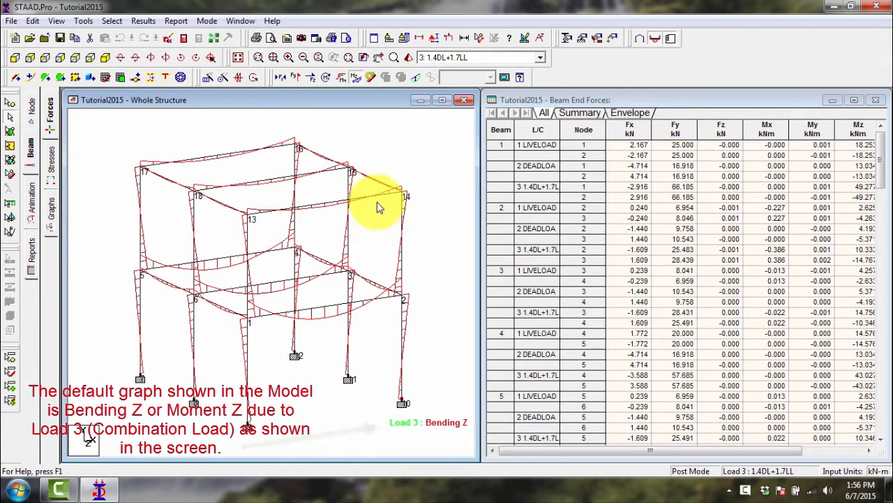
right_click(377, 222)
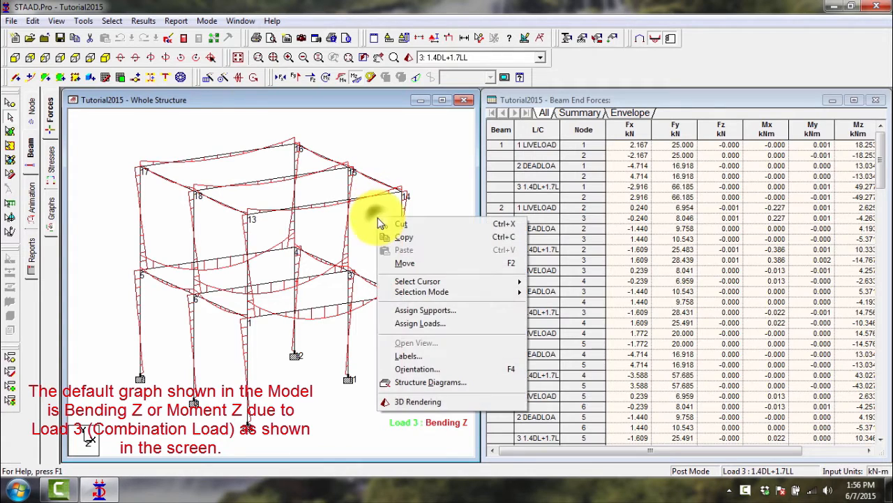
left_click(423, 356)
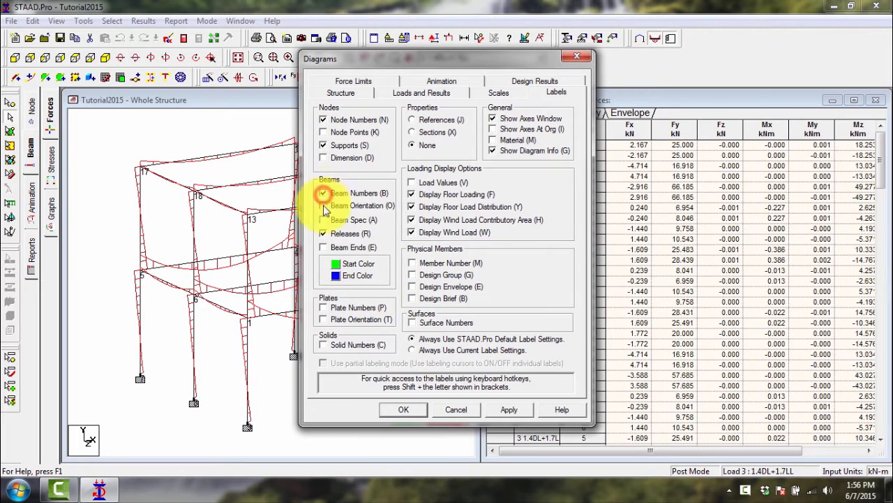
left_click(511, 410)
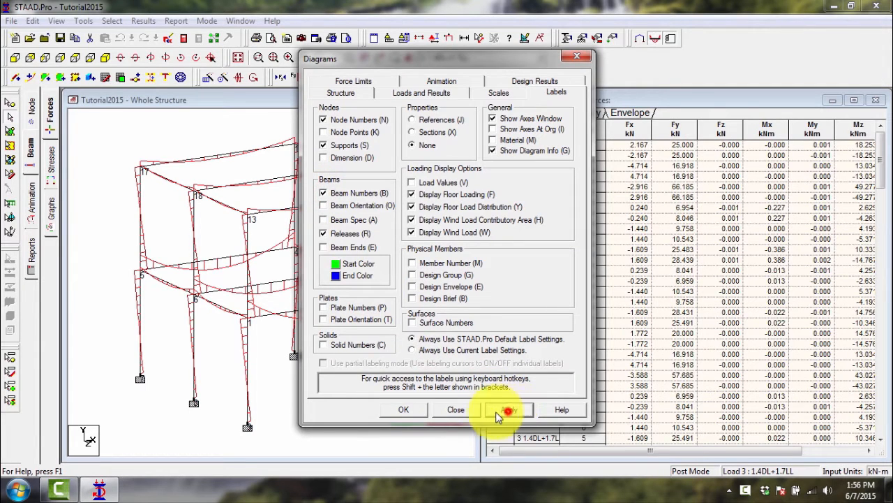
left_click(393, 413)
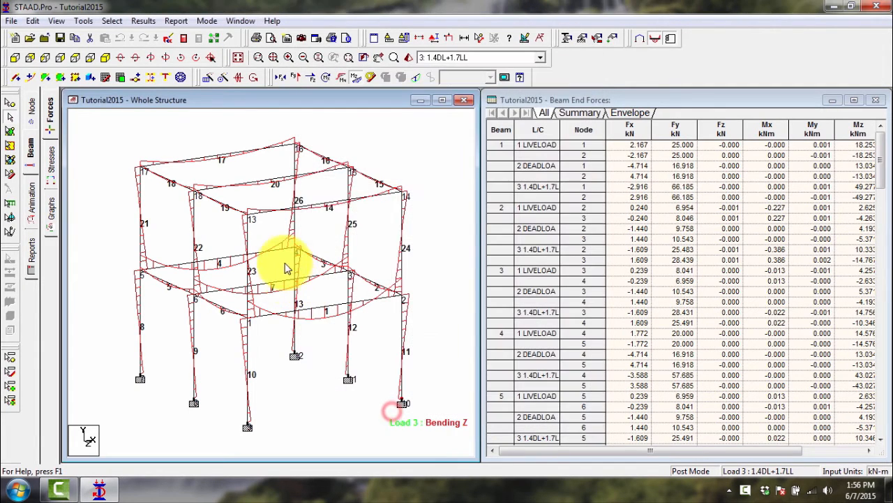
Step: Select beams 14, 20 and 1 on the model to find their rows in the Beam End Forces table
left_click(326, 209)
left_click(258, 185)
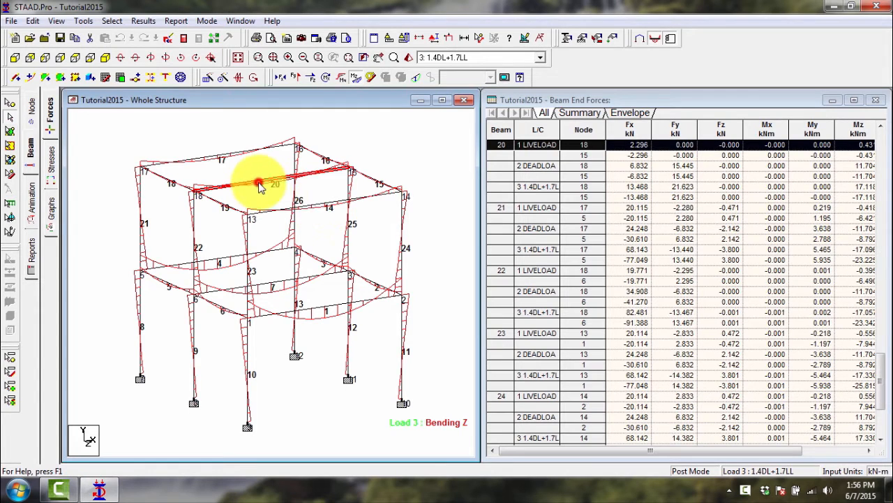
left_click(370, 305)
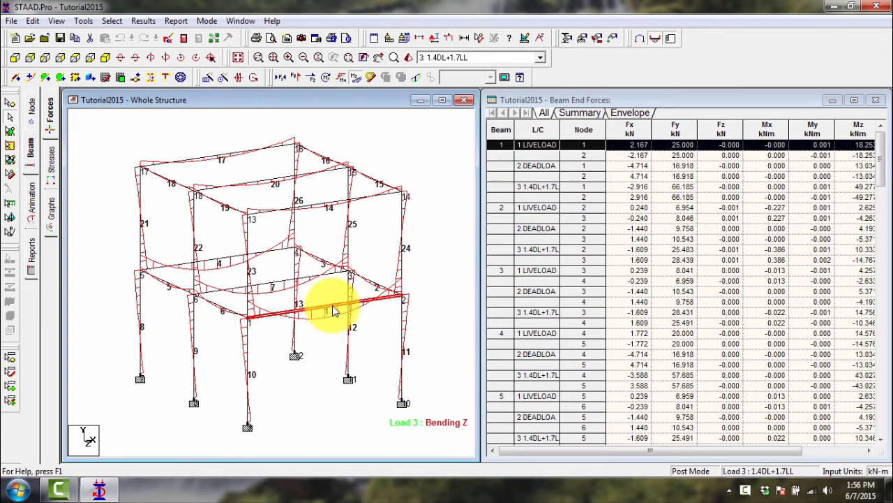
mouse_move(333, 310)
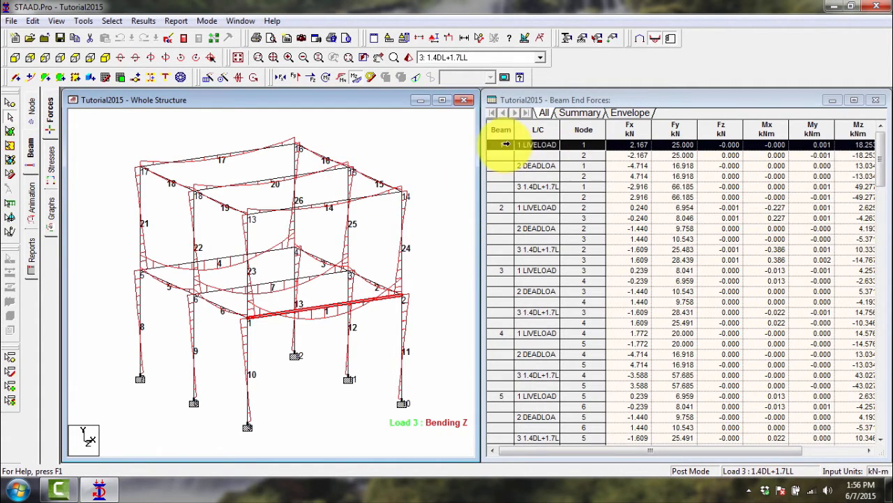
Step: Locate beams 1, 2 and 3 on the model from their rows in the Beam End Forces table
left_click(501, 148)
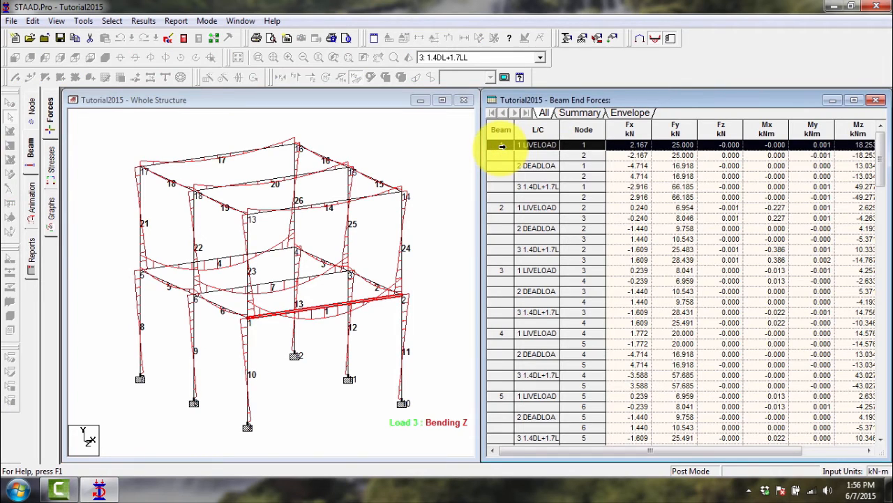
left_click(502, 208)
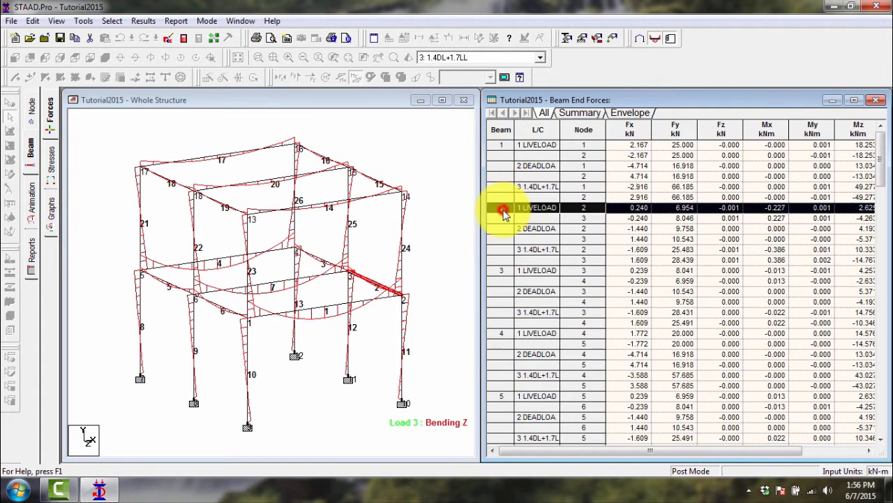
left_click(501, 270)
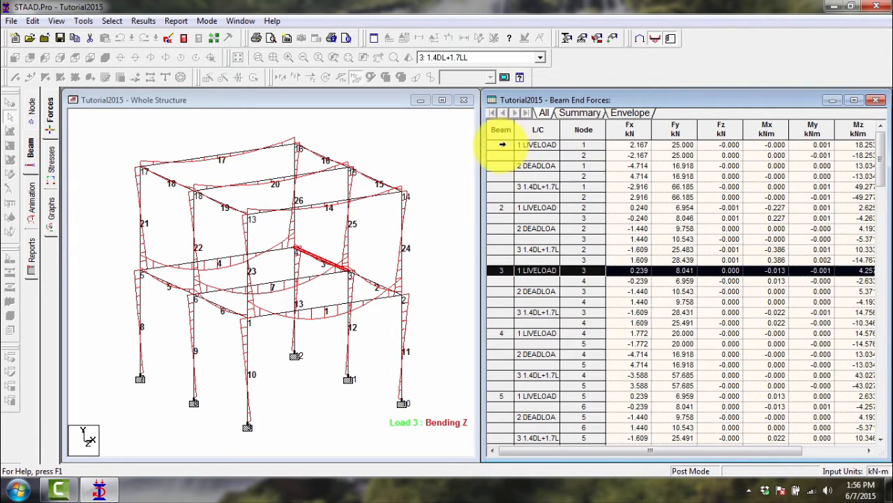
Step: Examine the end forces and moments of beam 1 at nodes 1 and 2 under each load case
left_click(502, 145)
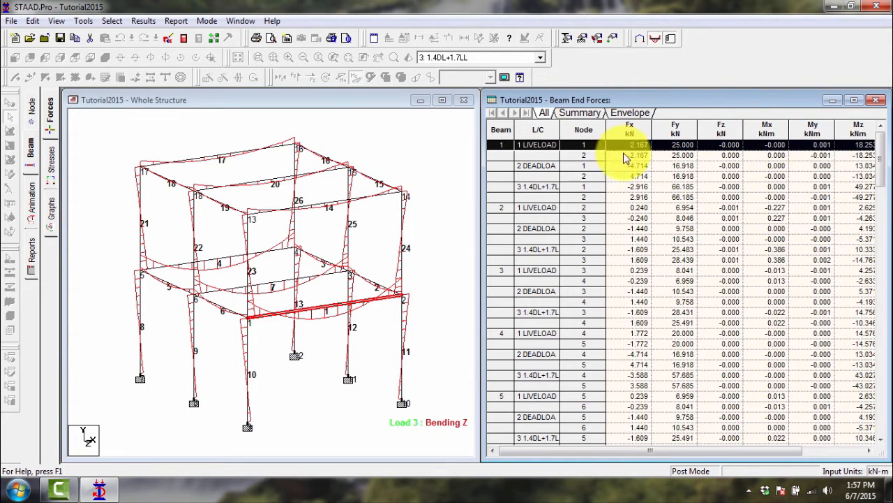
left_click(587, 158)
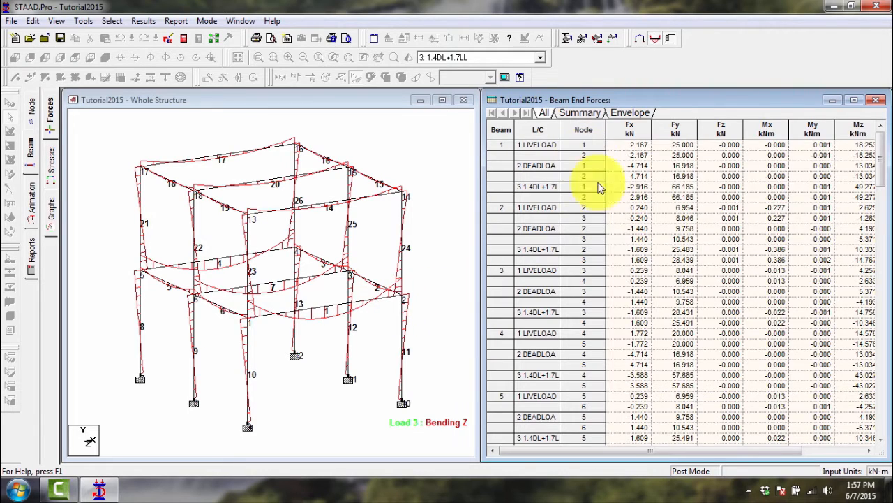
left_click(497, 145)
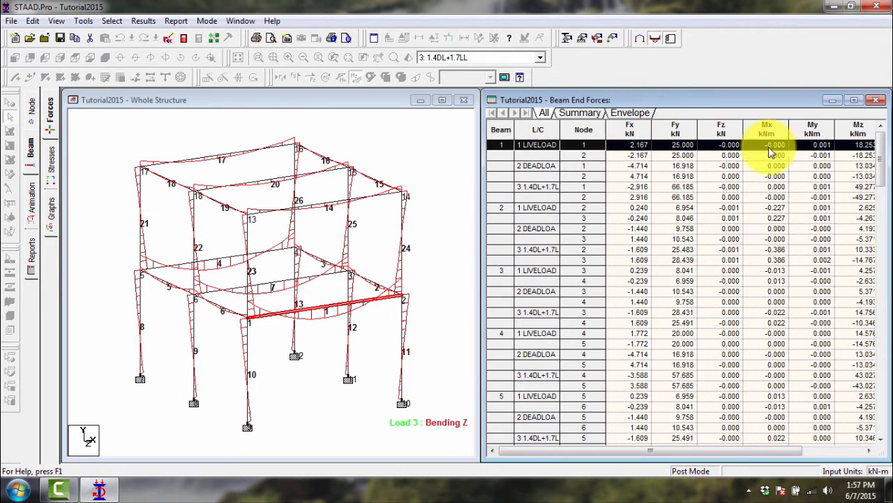
left_click(631, 158)
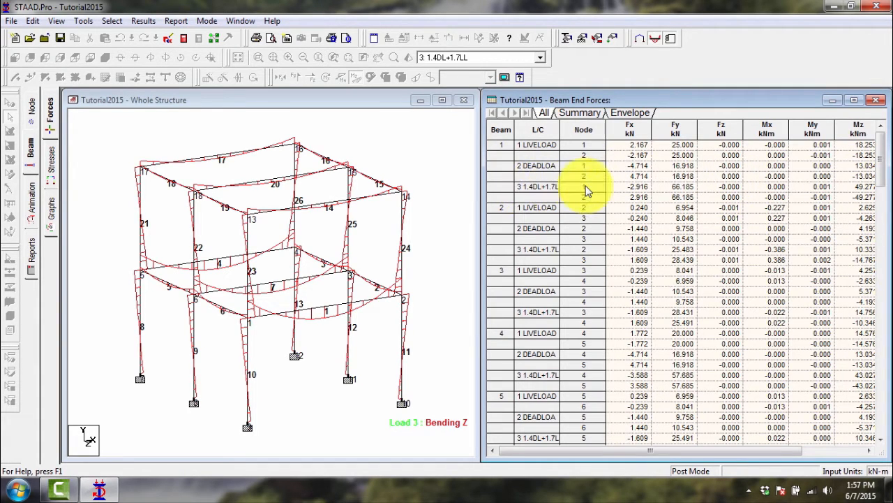
left_click(509, 186)
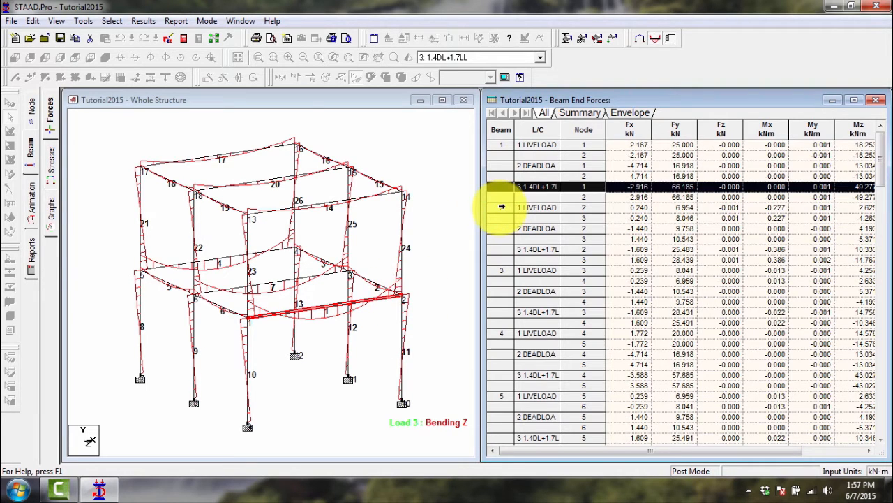
Step: Locate beams 2, 3 and 26 on the model from their Beam End Forces rows
left_click(501, 207)
left_click(504, 270)
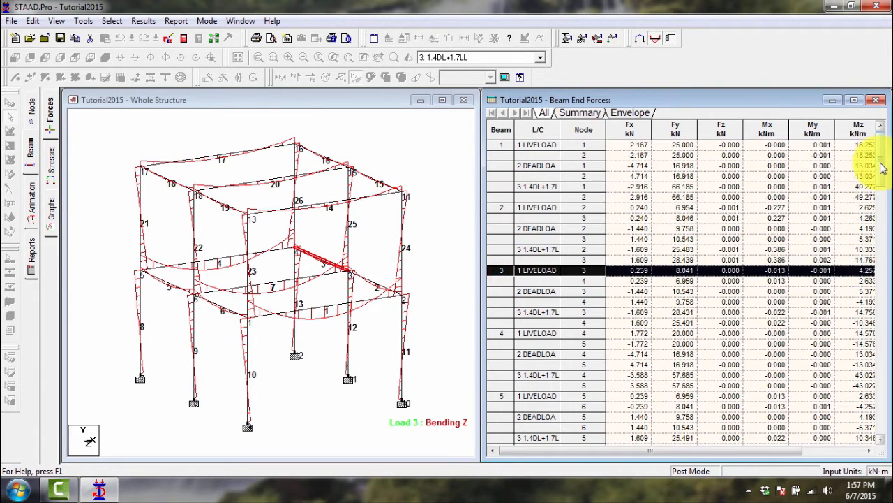
left_click_drag(883, 168, 878, 412)
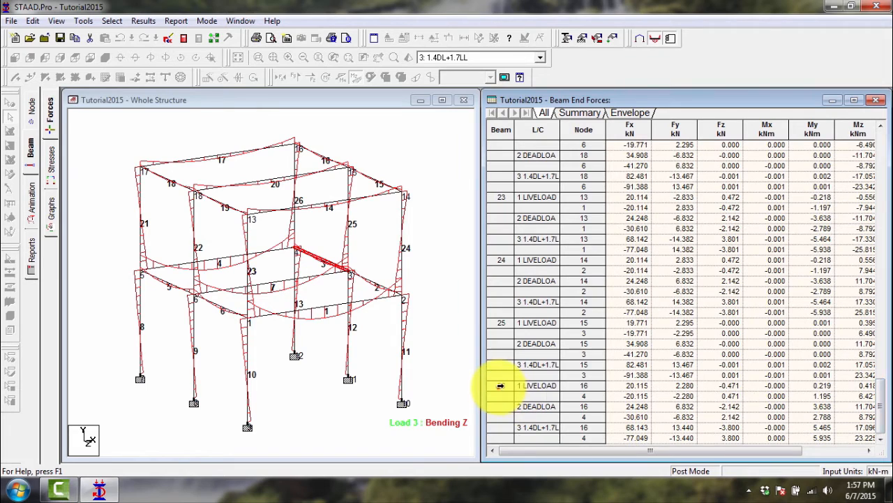
left_click(500, 386)
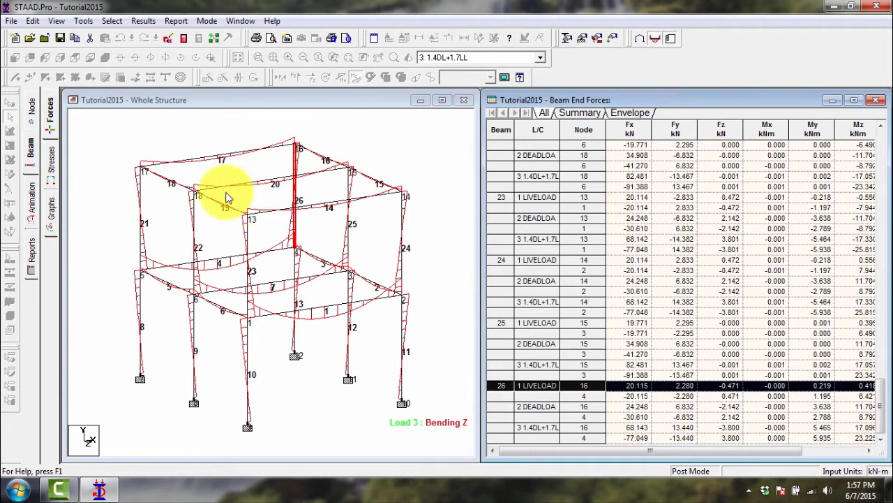
Step: Open the beam stresses results and examine the combined axial and bending stresses of beams 1 and 2
left_click(52, 162)
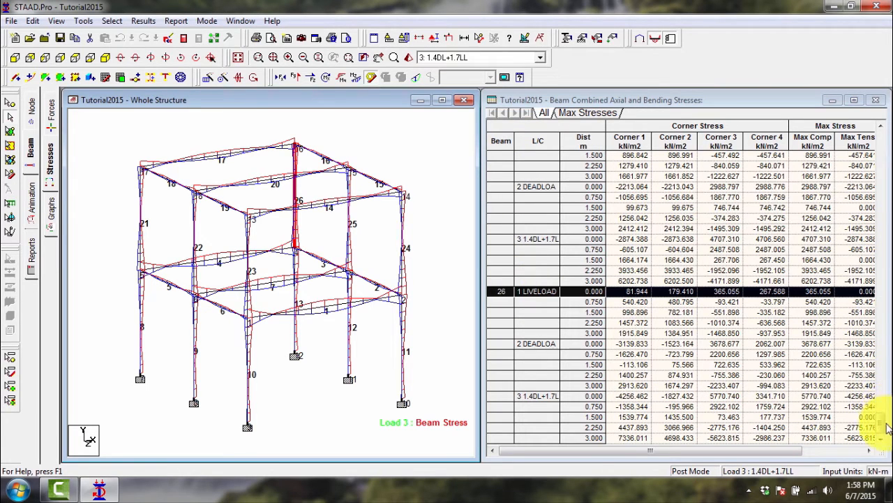
left_click_drag(882, 423, 874, 132)
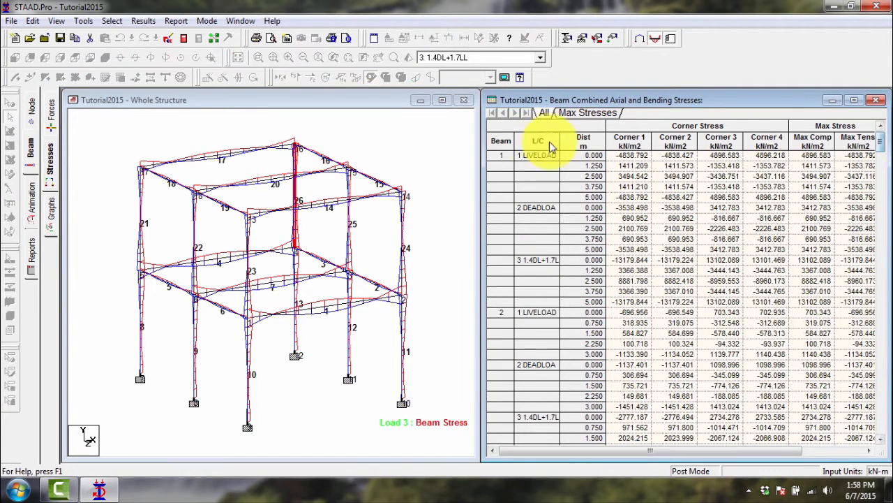
left_click(496, 155)
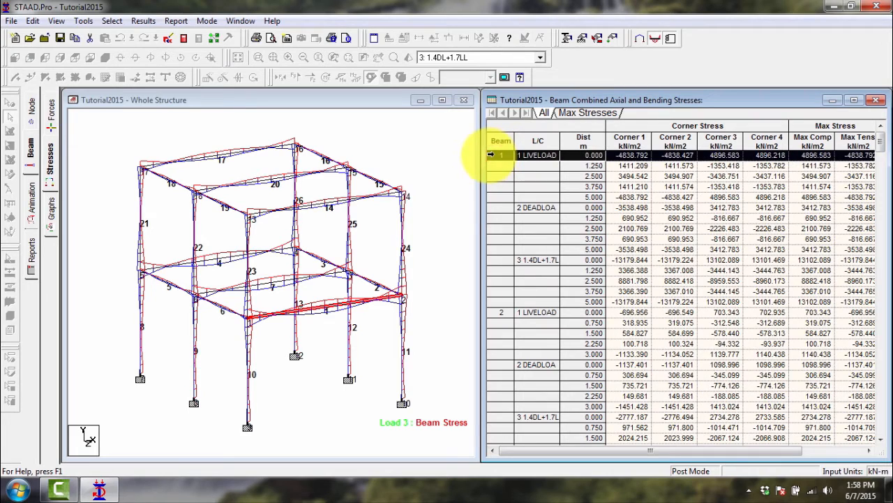
left_click(500, 313)
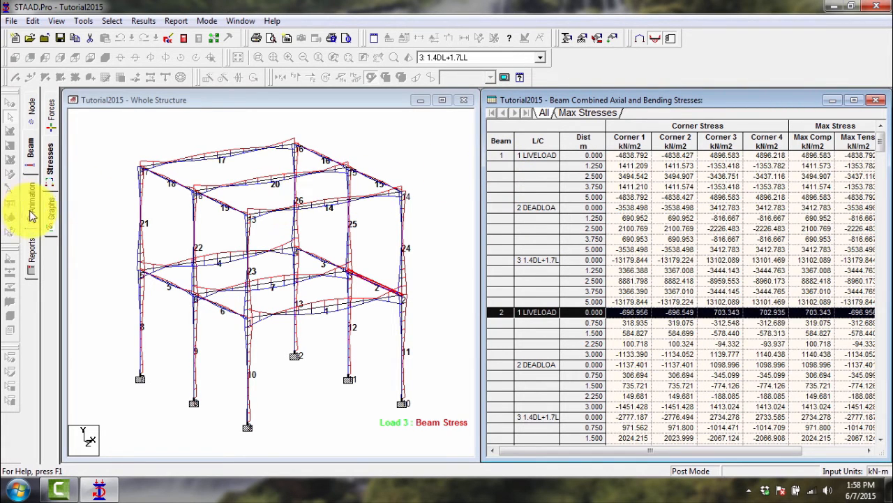
Step: Open the beam graphs and examine the Mz, Fy and Fx diagrams of beam 2 under load case 3
left_click(52, 213)
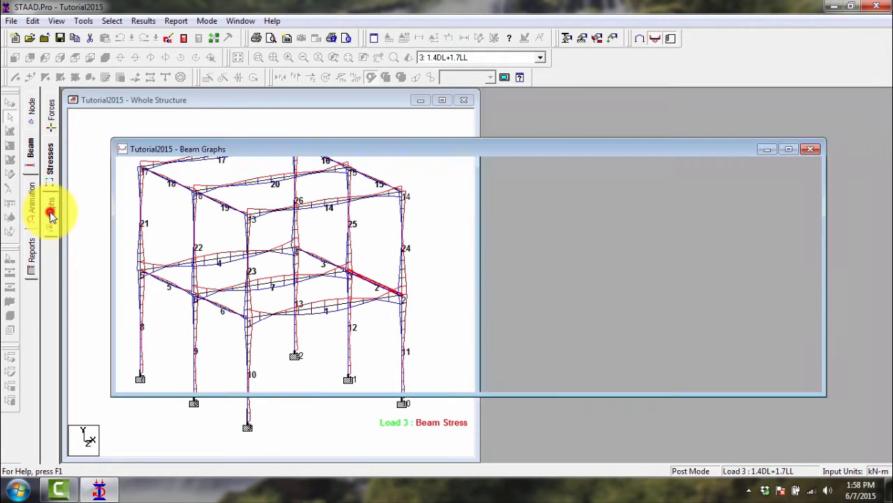
scroll(499, 224, "down", 5)
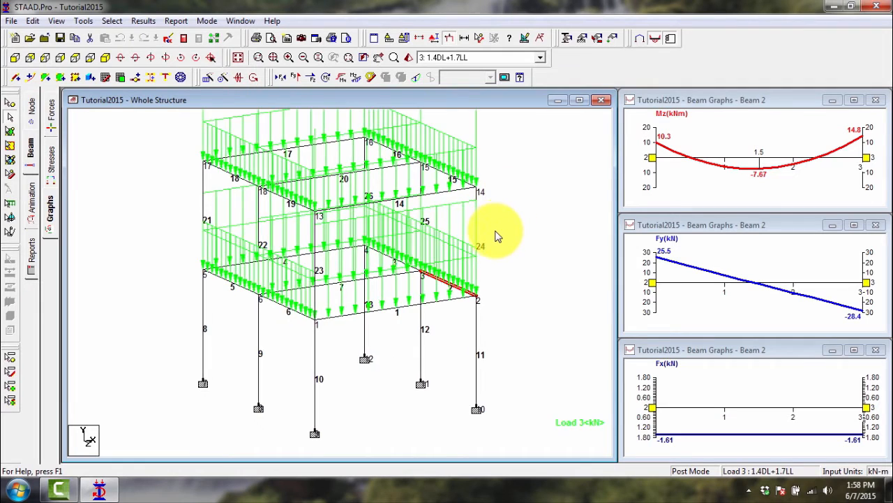
scroll(360, 206, "up", 1)
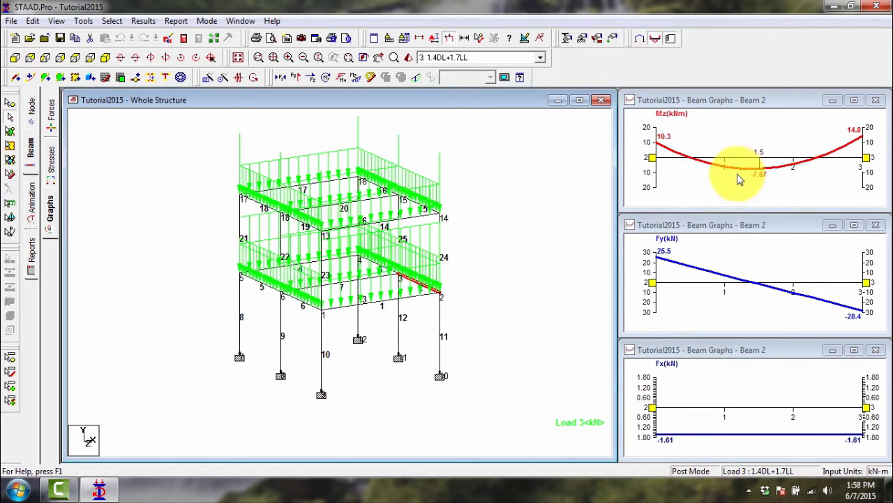
left_click(726, 156)
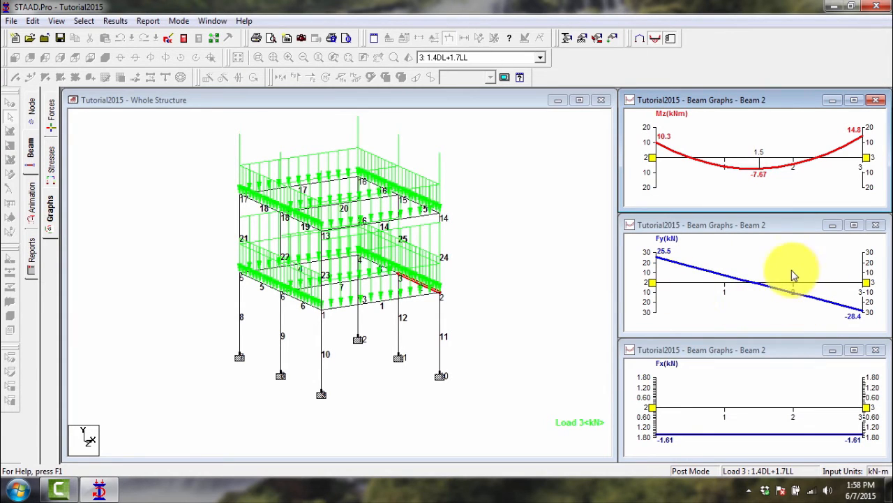
Step: Compare the graphs of beam 1 under load case 2: DEADLOAD and load case 3: 1.4DL+1.7LL
left_click(376, 308)
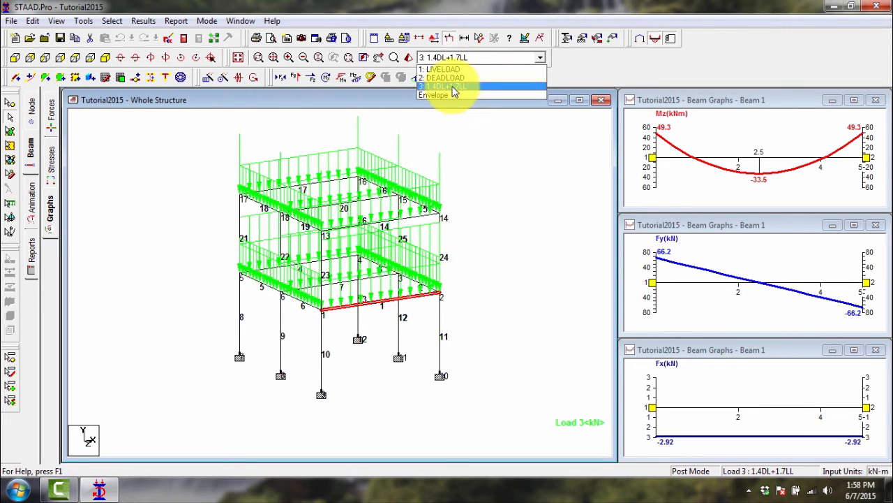
left_click(453, 86)
left_click(472, 59)
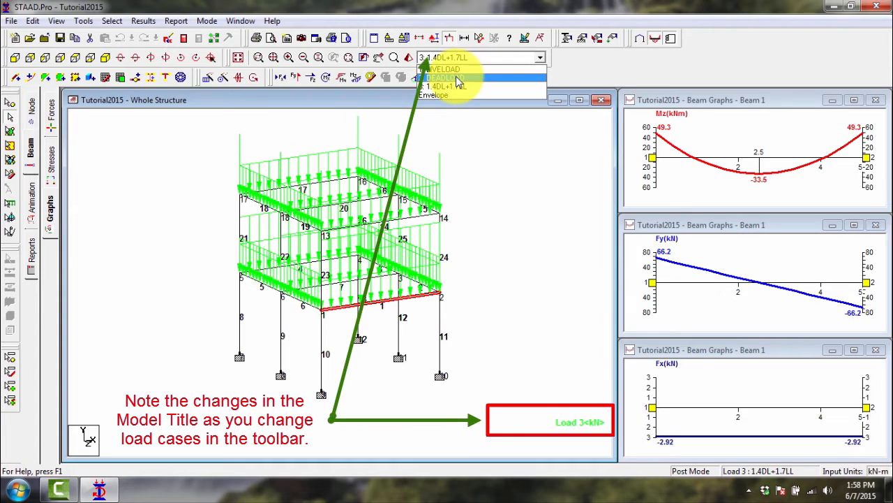
left_click(457, 79)
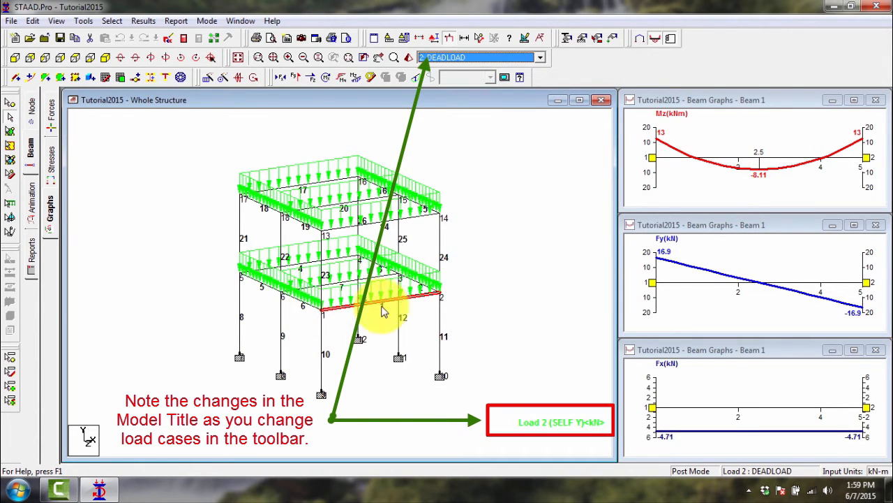
left_click(473, 60)
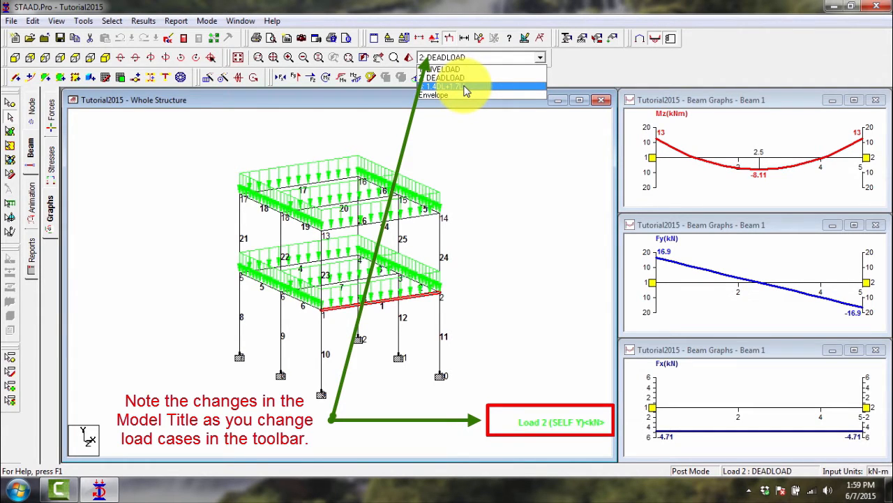
left_click(467, 87)
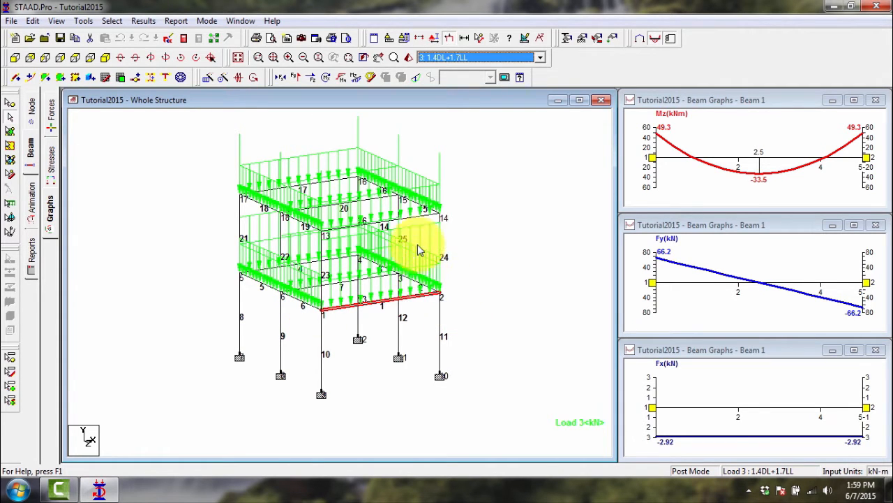
Step: Compare the graphs of beam 7 under load case 1: LIVELOAD and load case 3: 1.4DL+1.7LL
left_click(349, 284)
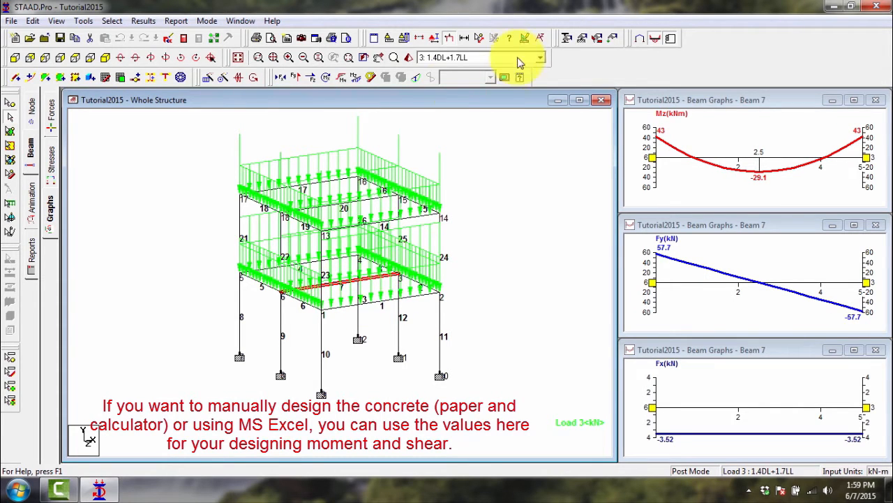
left_click(496, 61)
left_click(495, 60)
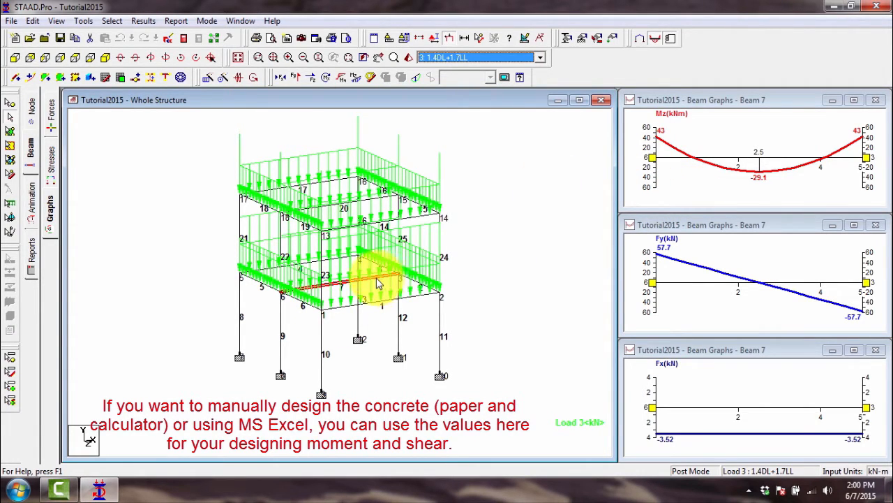
key("Up")
key("Up")
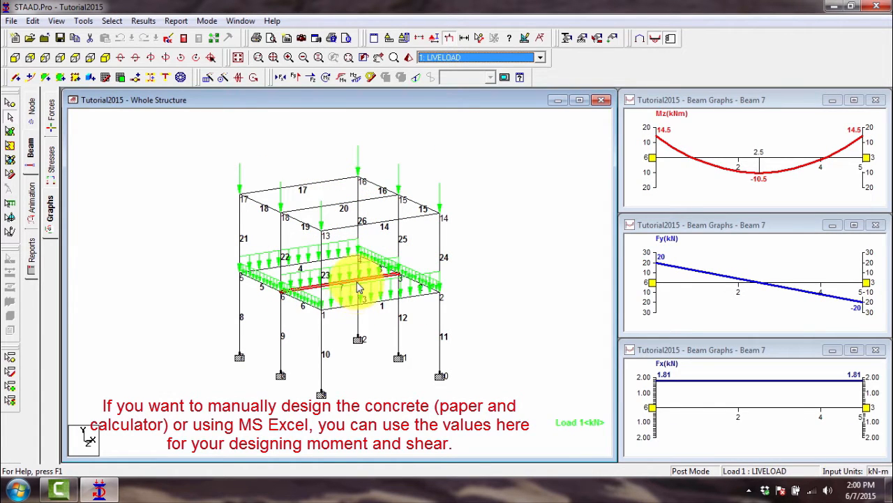
key("Down")
key("Down")
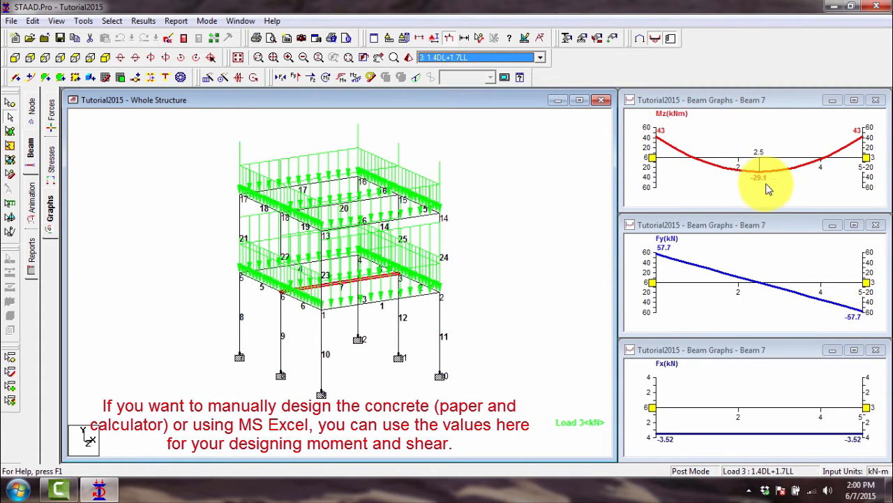
Step: Examine the moment, shear and axial force graphs of column 9 and beam 2 under load case 3
left_click(282, 328)
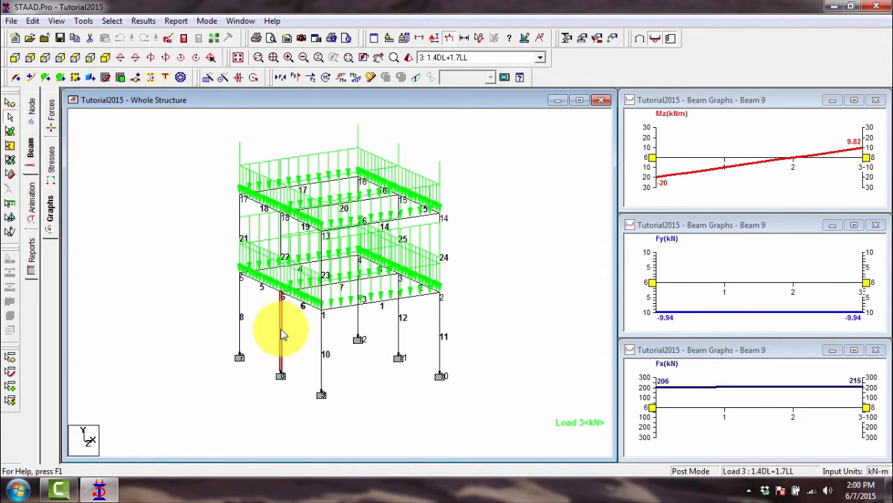
mouse_move(282, 333)
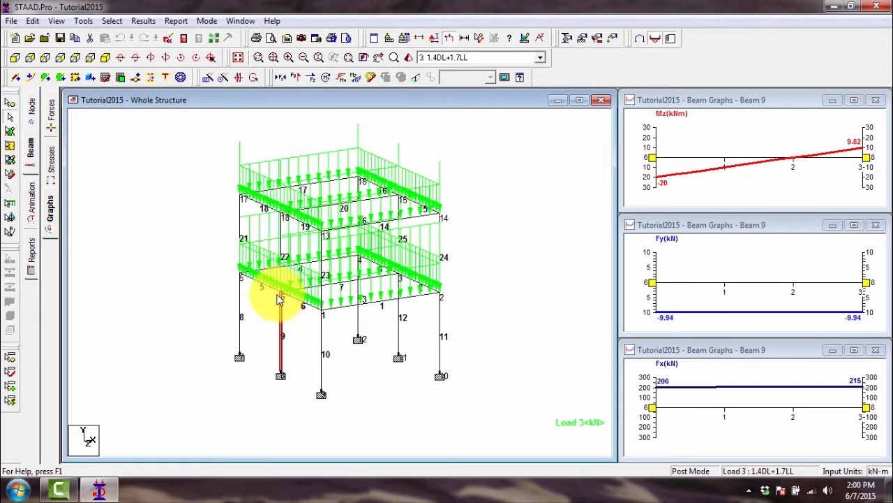
mouse_move(278, 299)
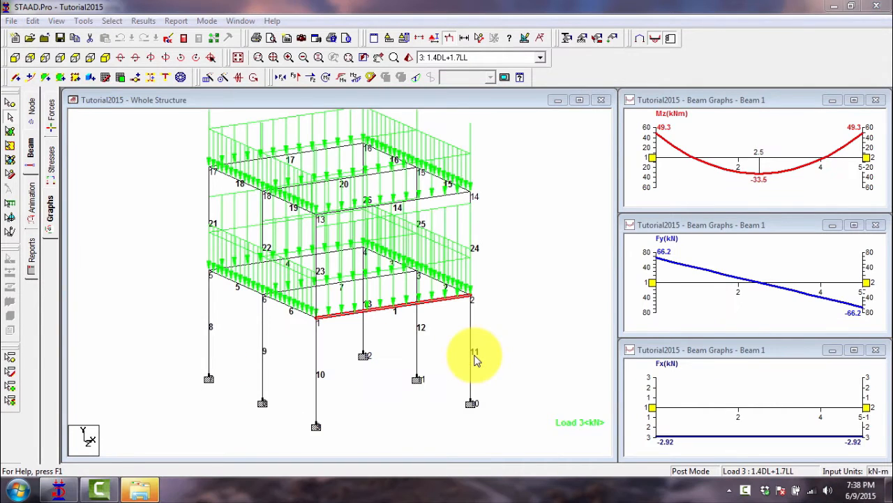
mouse_move(474, 359)
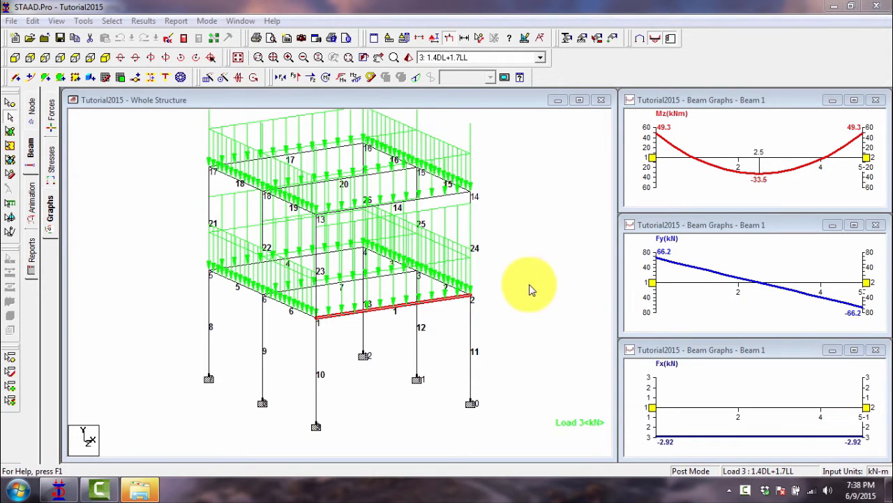
left_click(453, 290)
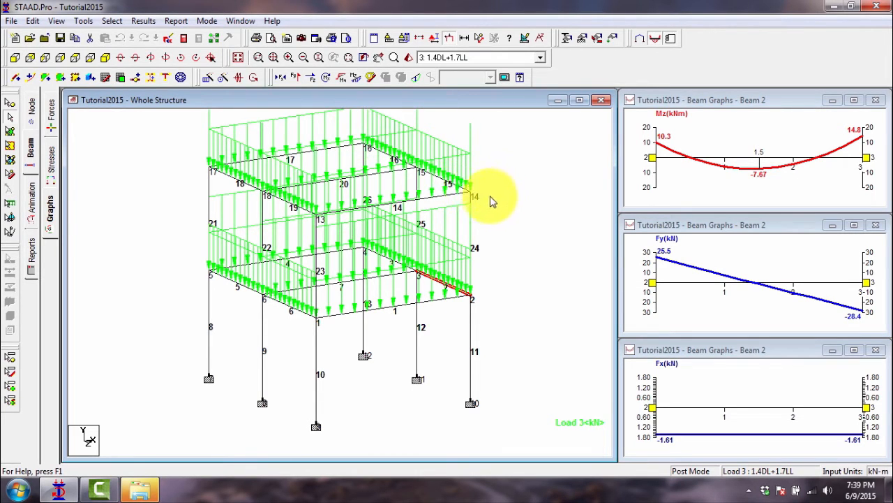
Step: Clear the beam selection and hide the loads in the whole structure view through the diagram settings
left_click(508, 203)
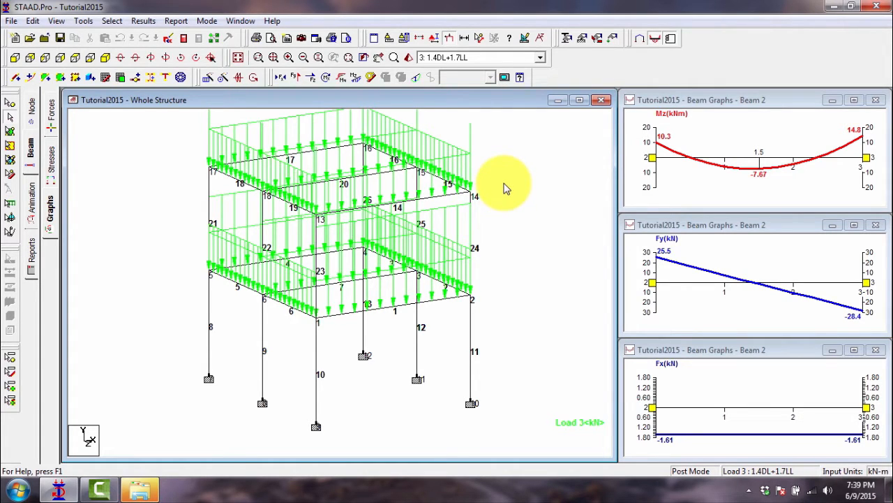
right_click(506, 188)
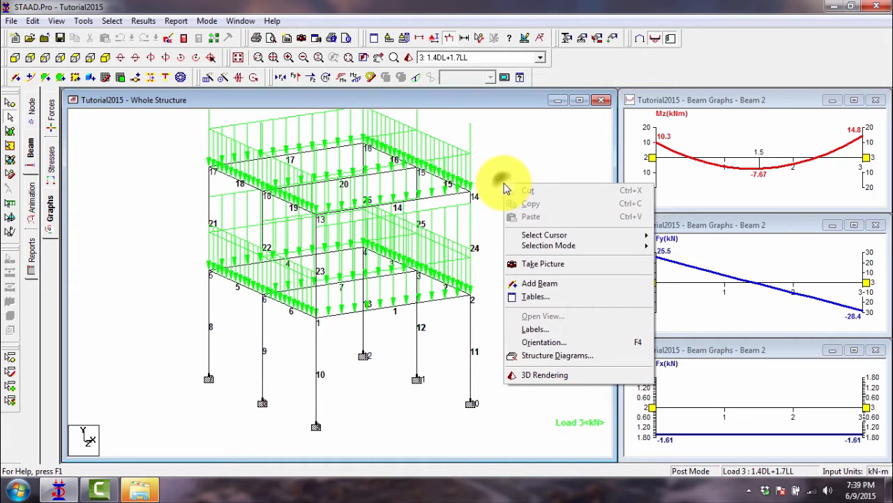
left_click(551, 330)
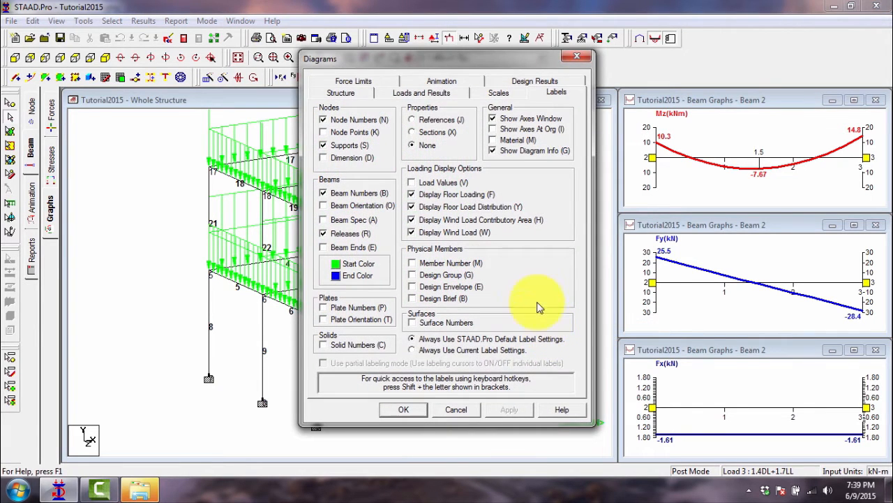
left_click(436, 99)
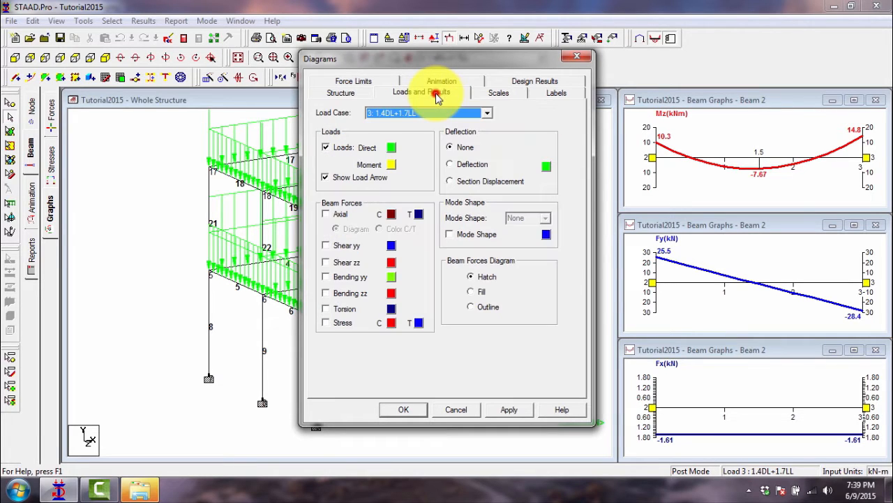
left_click(326, 148)
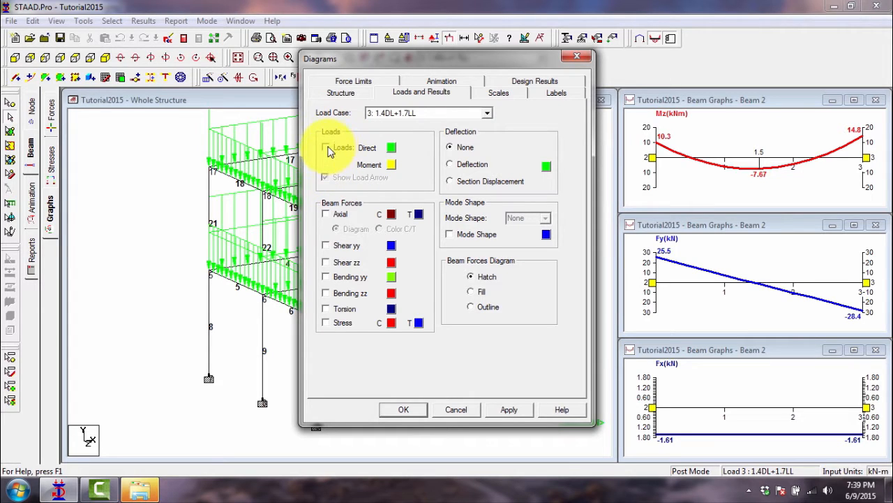
left_click(509, 409)
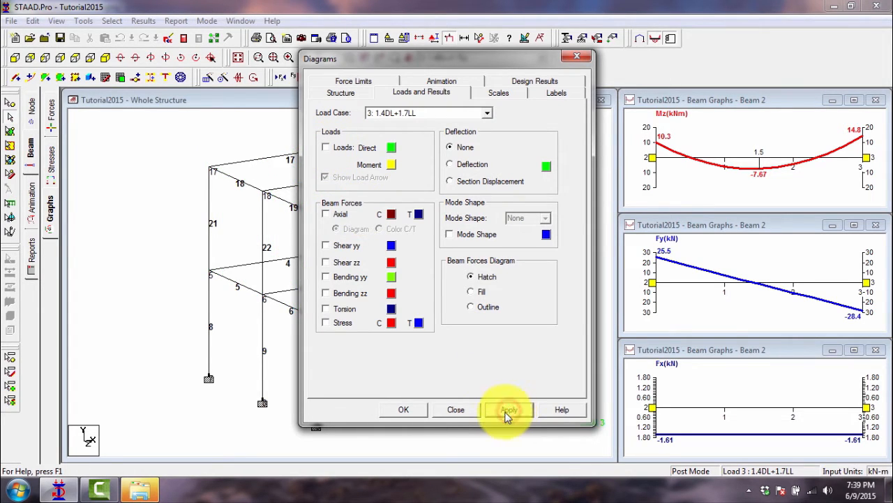
left_click(410, 410)
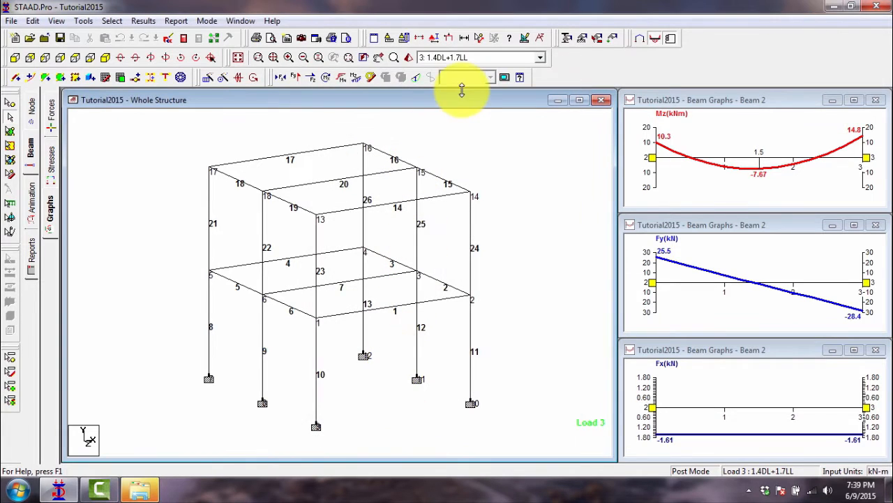
Step: Keep load case 3: 1.4DL+1.7LL active and open the beam forces results
left_click(462, 59)
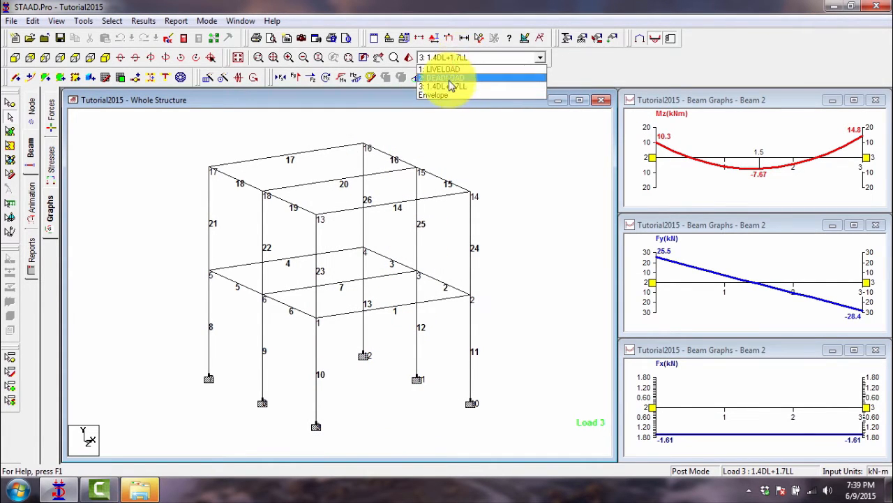
left_click(463, 155)
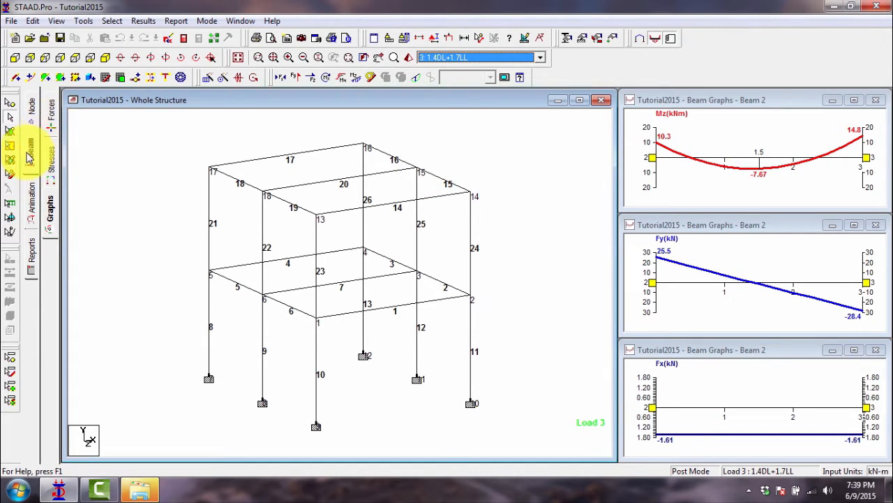
left_click(51, 112)
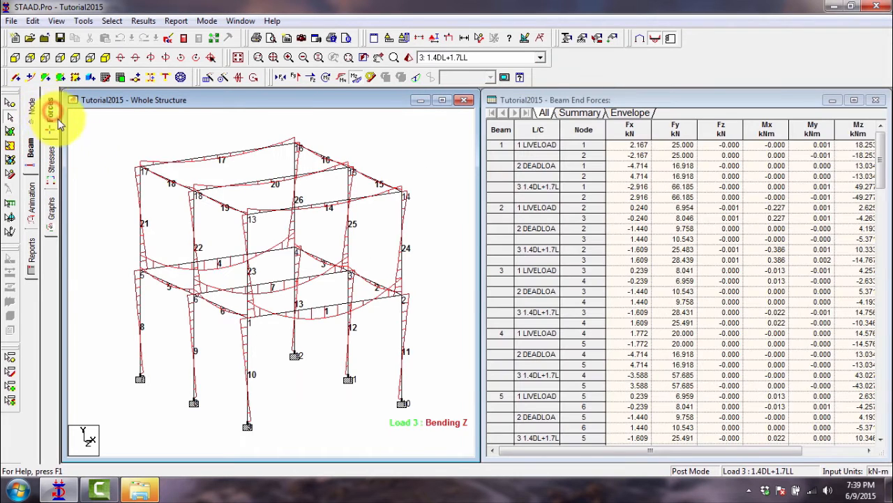
Step: Set the bending result scale of the structure diagrams to 35 kNm per m and apply it
right_click(371, 224)
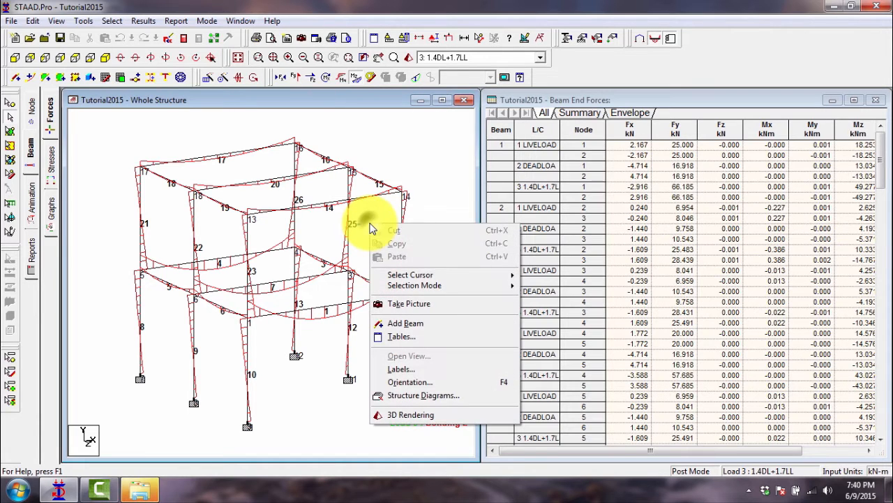
left_click(441, 375)
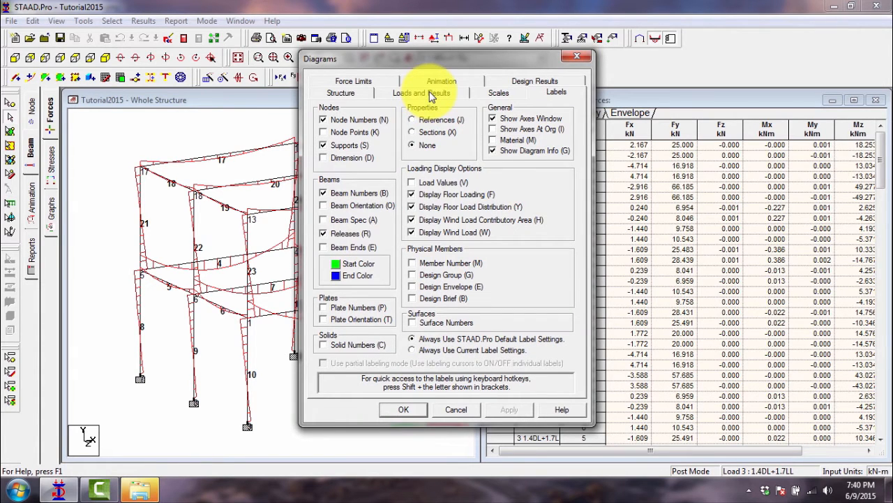
left_click(489, 94)
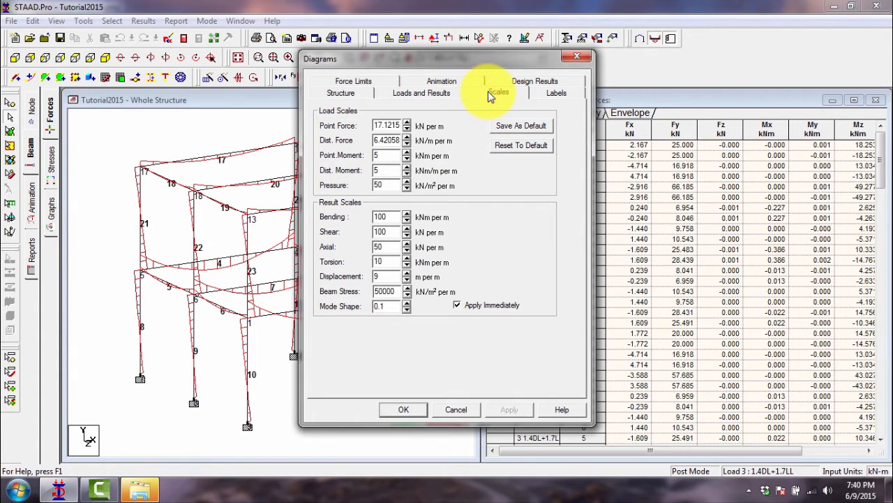
left_click_drag(374, 63, 474, 70)
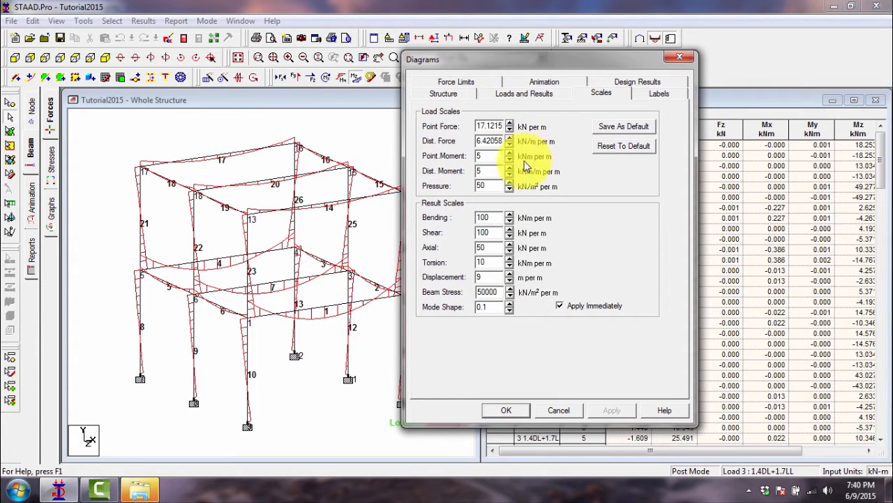
left_click(489, 217)
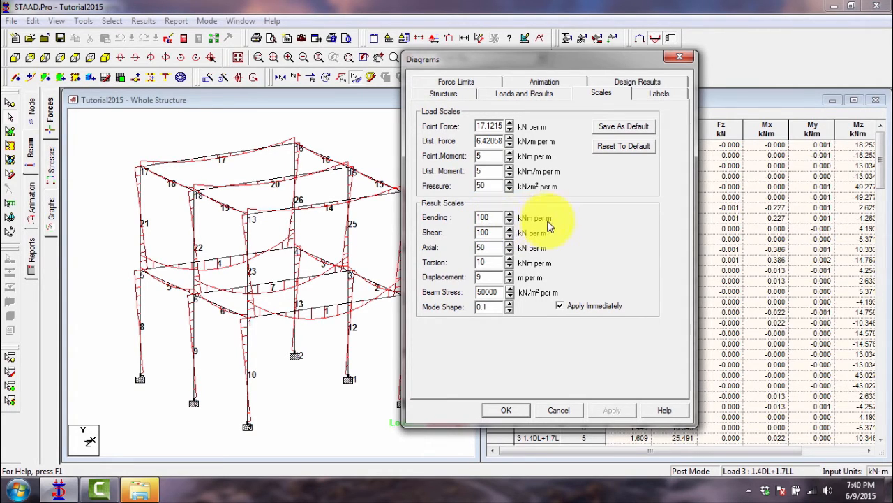
left_click(509, 222)
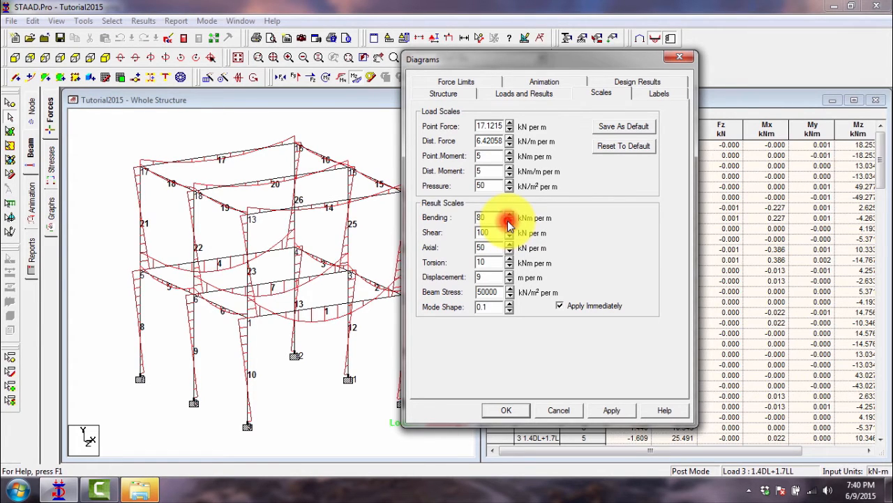
left_click(509, 222)
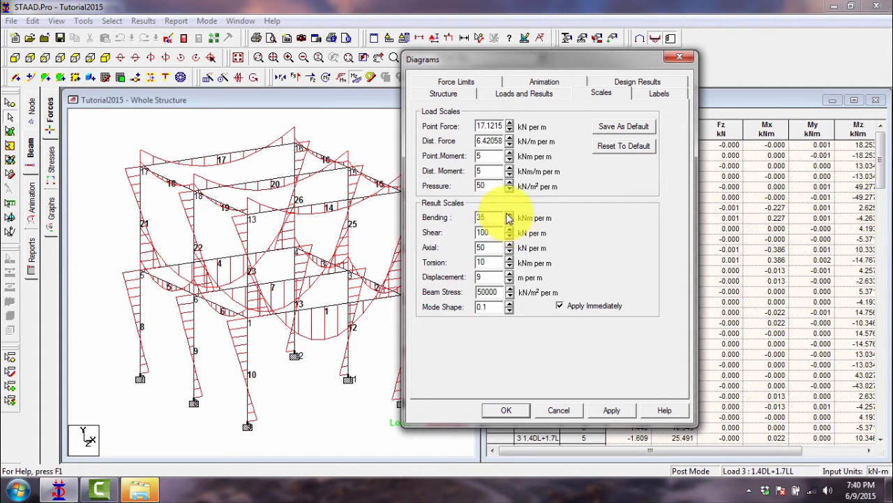
left_click(508, 214)
left_click(509, 221)
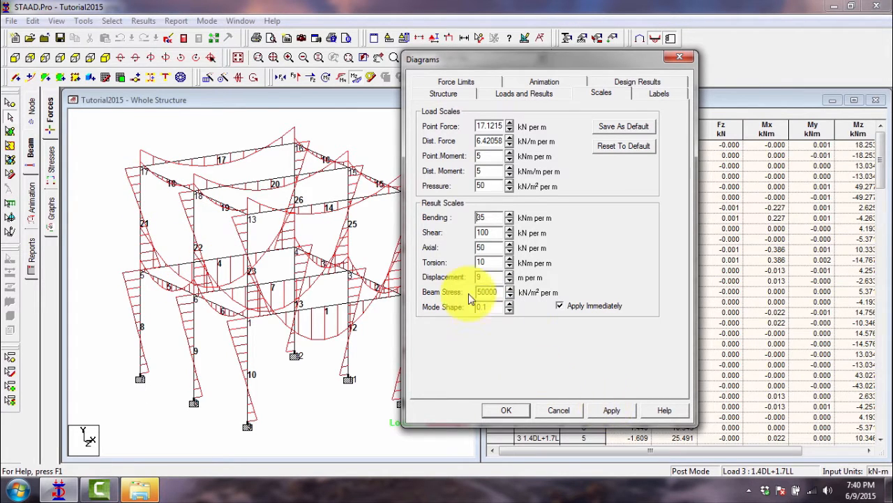
left_click(612, 410)
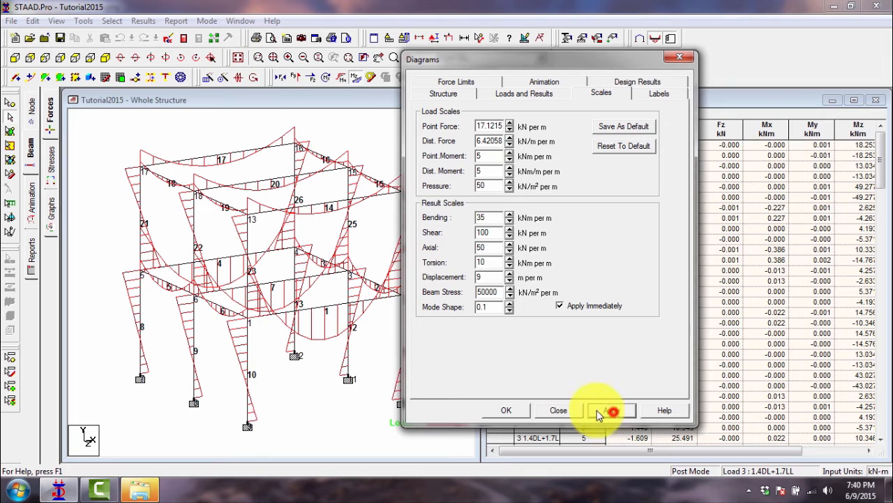
left_click(513, 410)
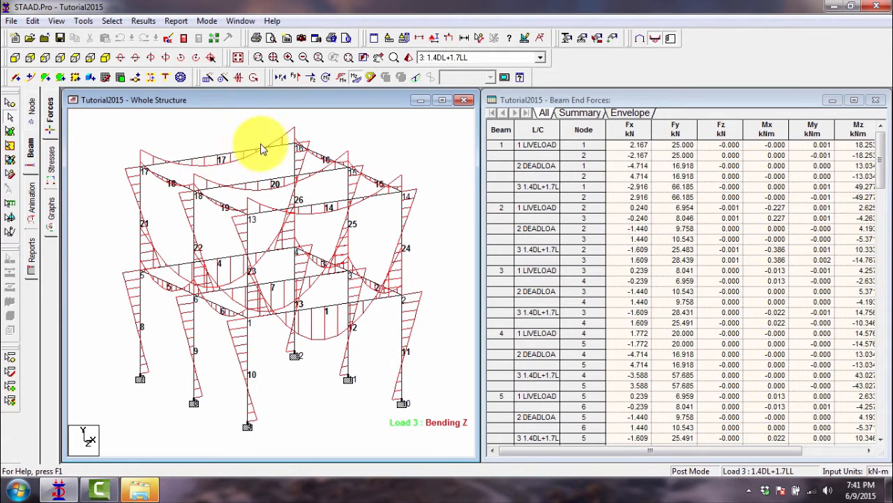
Step: Annotate all beams in the whole structure view with their maximum bending values only
left_click(143, 21)
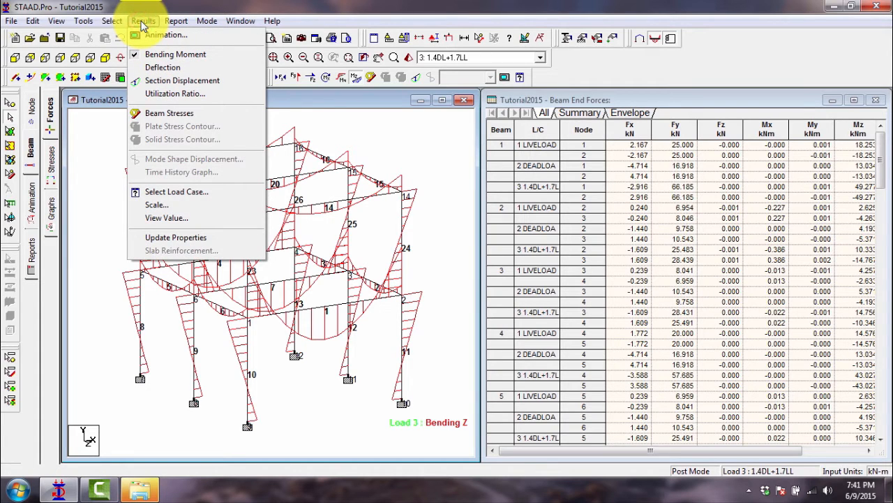
left_click(180, 219)
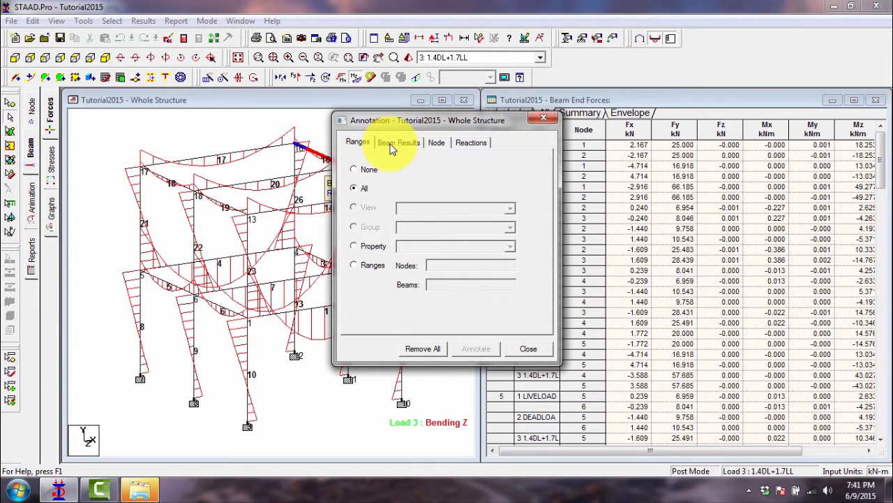
left_click(396, 144)
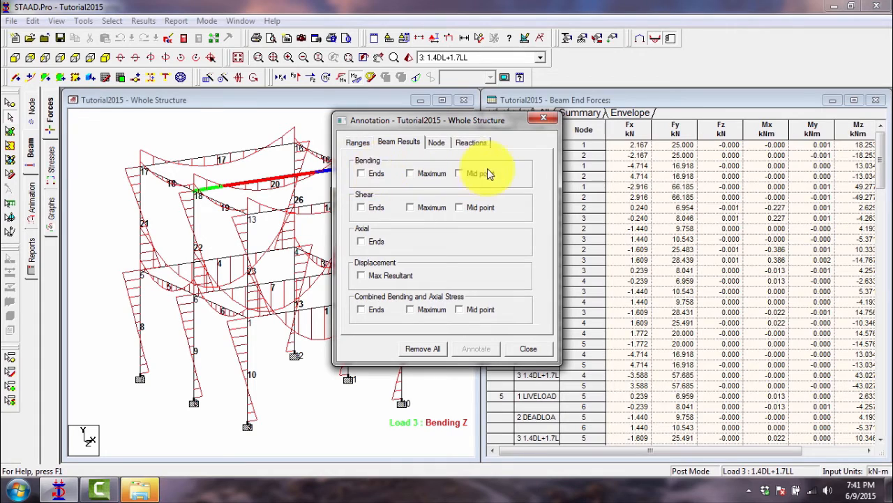
left_click(361, 173)
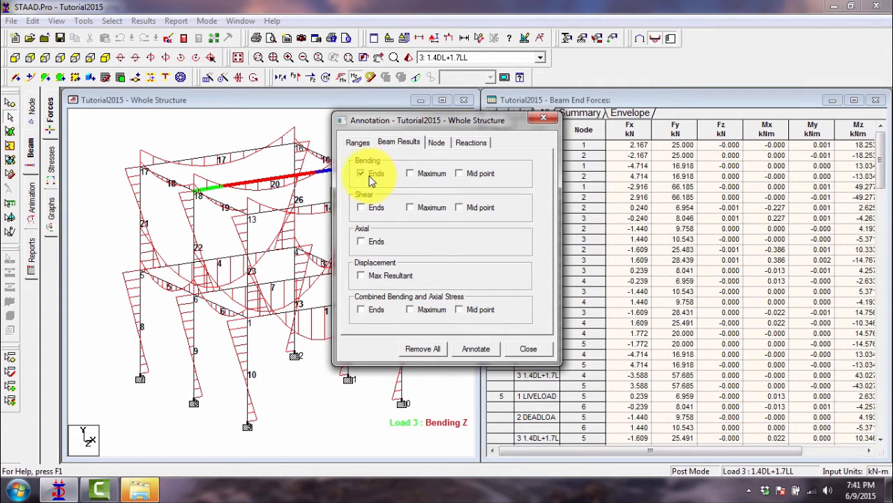
left_click(411, 174)
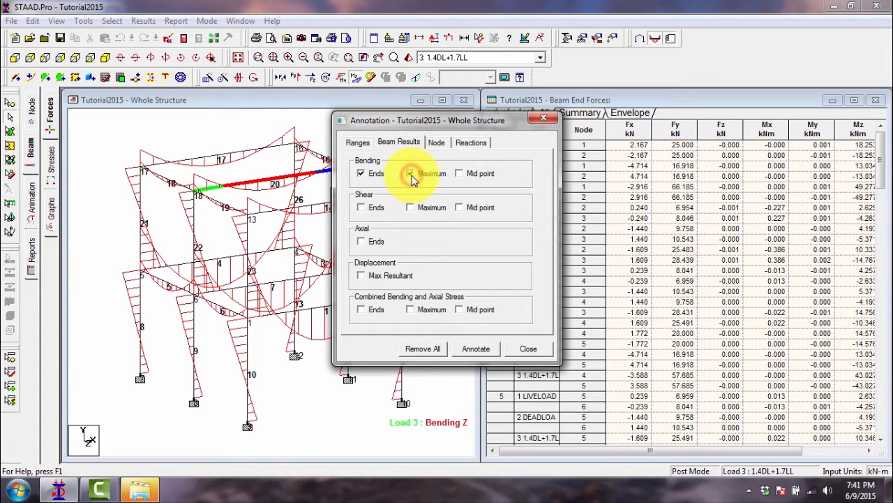
left_click(459, 174)
left_click(459, 174)
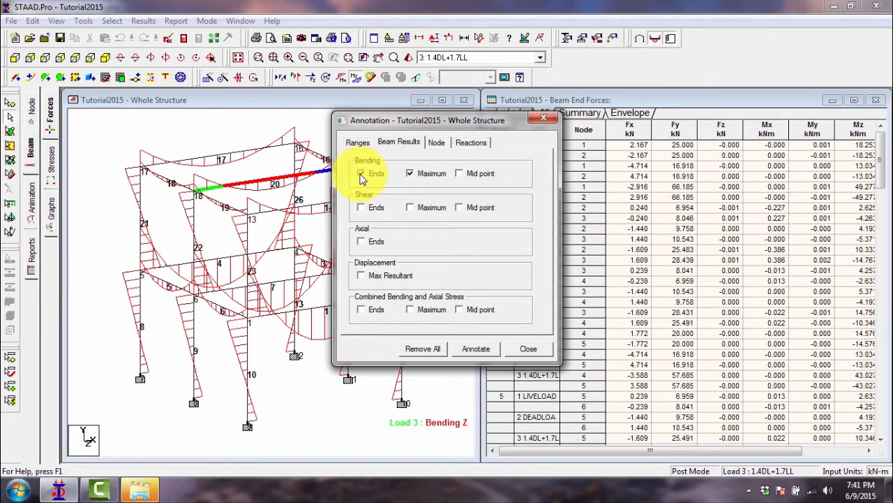
left_click(360, 174)
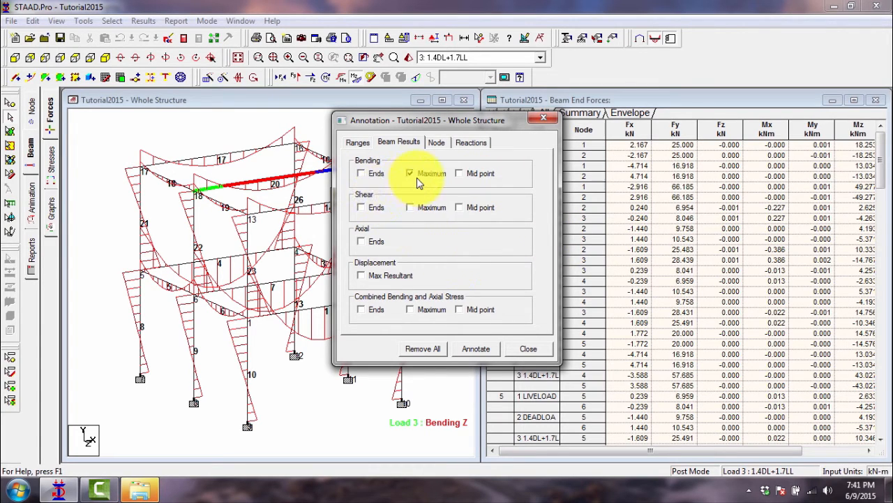
left_click(469, 350)
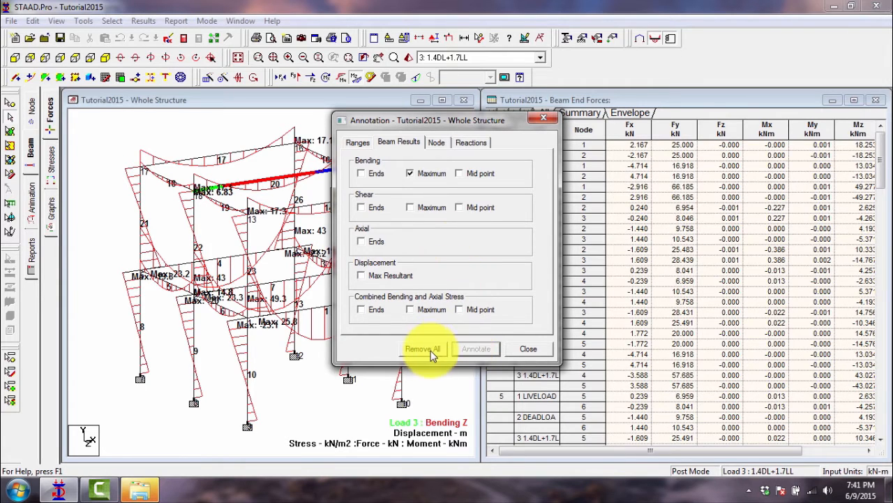
left_click(528, 349)
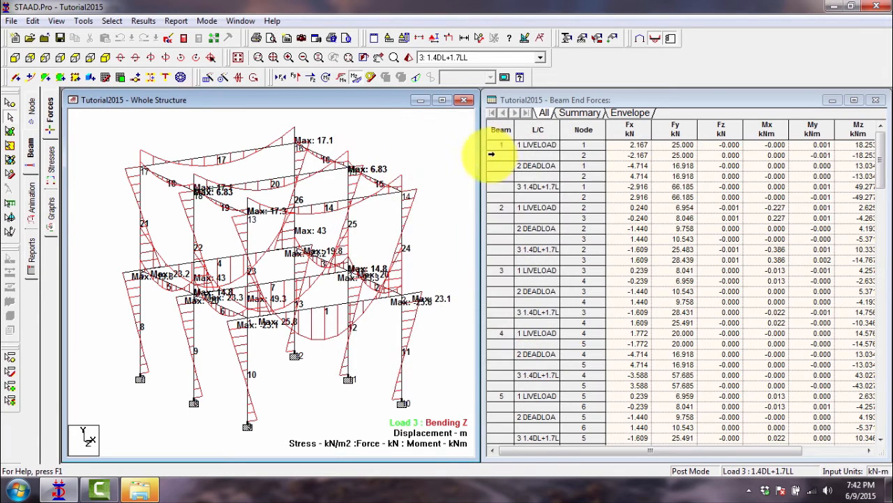
Step: Widen the whole structure view and inspect the maximum bending annotations, selecting column 10 and beam 17
left_click_drag(477, 151, 860, 149)
scroll(473, 126, "up", 3)
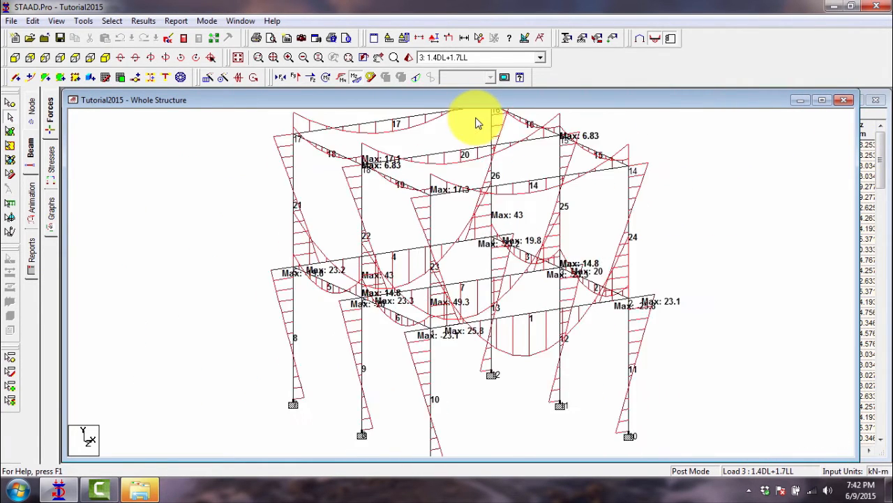
scroll(485, 239, "down", 3)
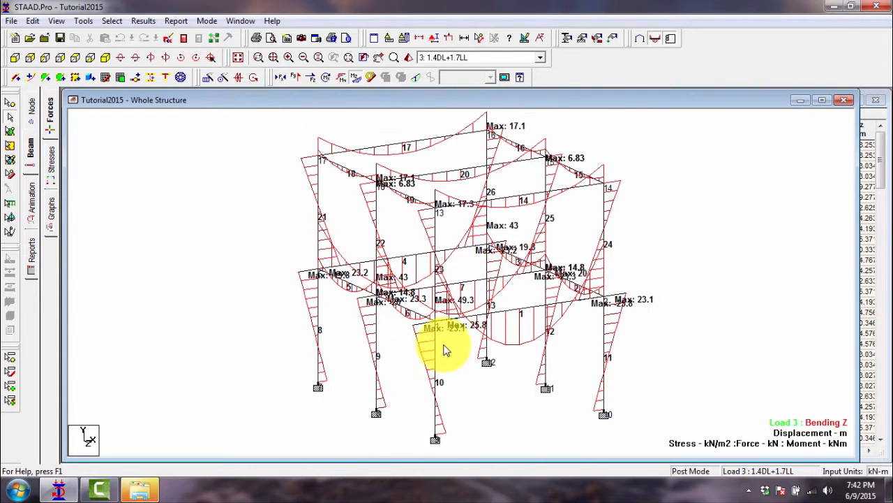
left_click(435, 366)
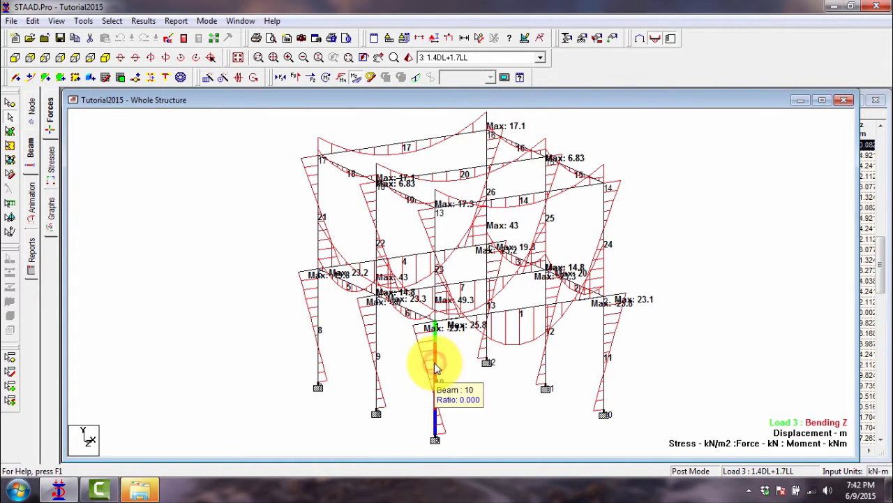
left_click(417, 144)
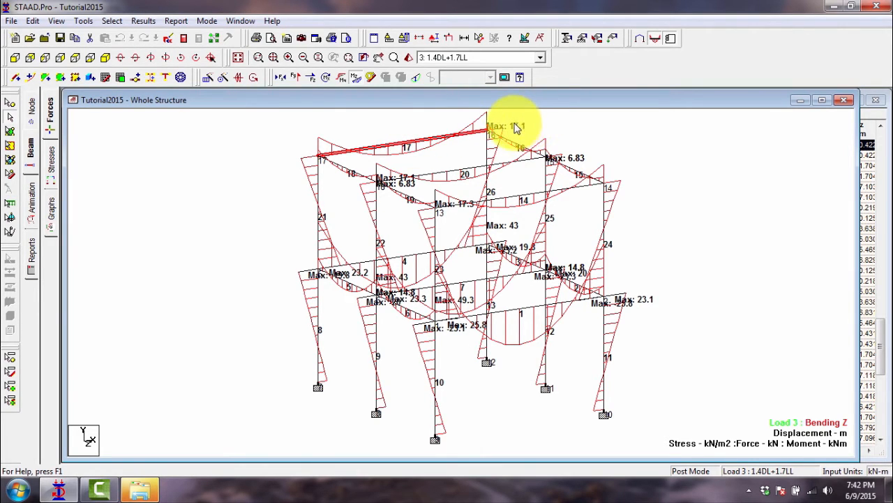
Step: Examine the moment, shear and axial force graphs of beams 17, 20 and 1
left_click(51, 207)
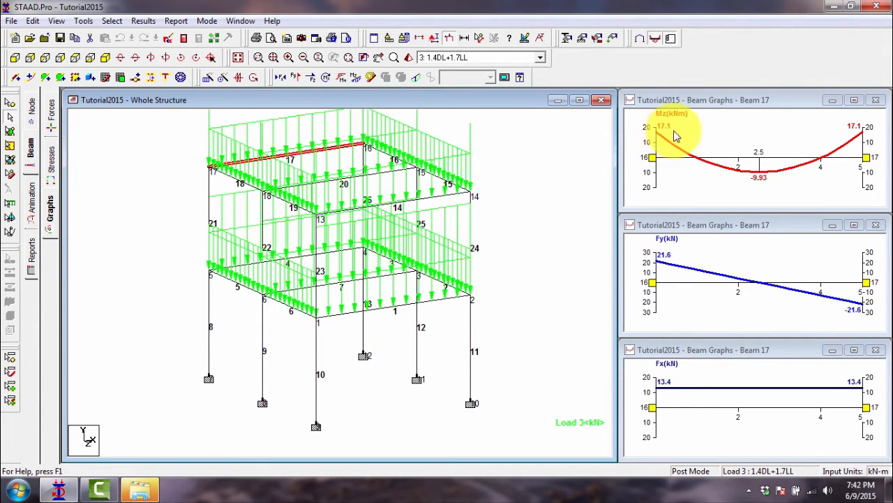
left_click(383, 173)
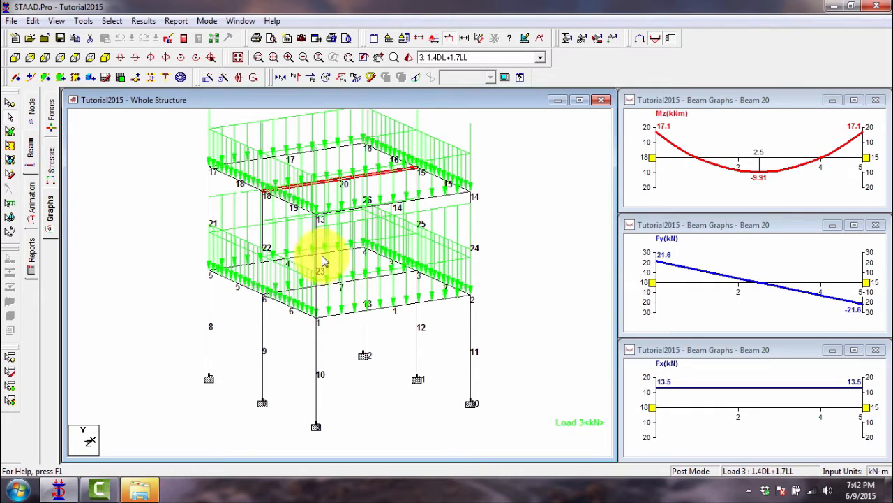
left_click(392, 309)
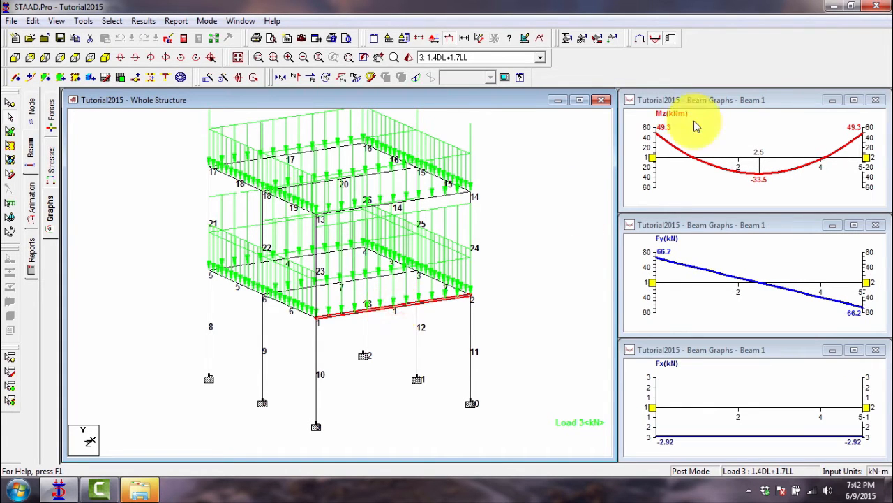
Step: Reopen the beam forces results and annotate the maximum bending values on the beams again
left_click(53, 118)
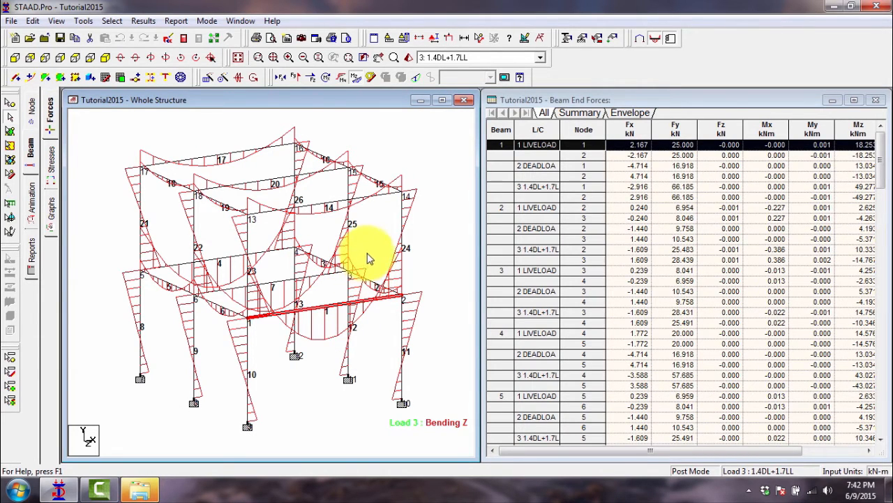
left_click(146, 21)
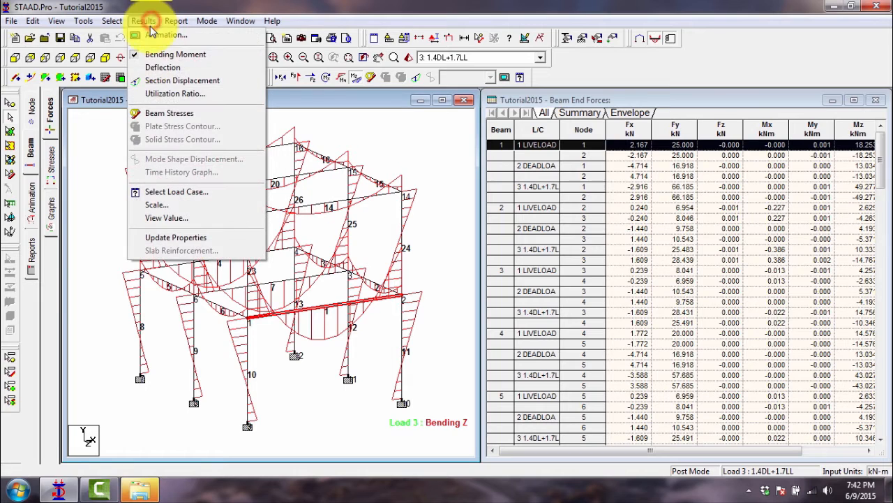
left_click(185, 217)
left_click(405, 143)
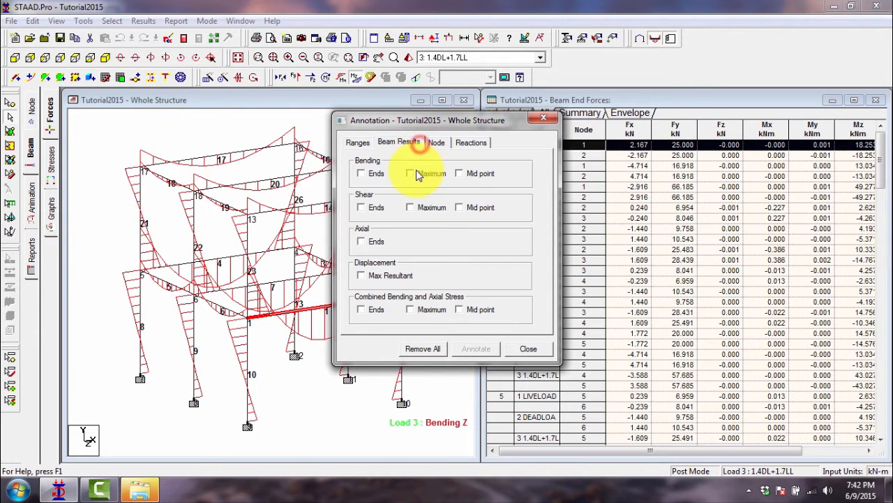
left_click(411, 173)
left_click(477, 349)
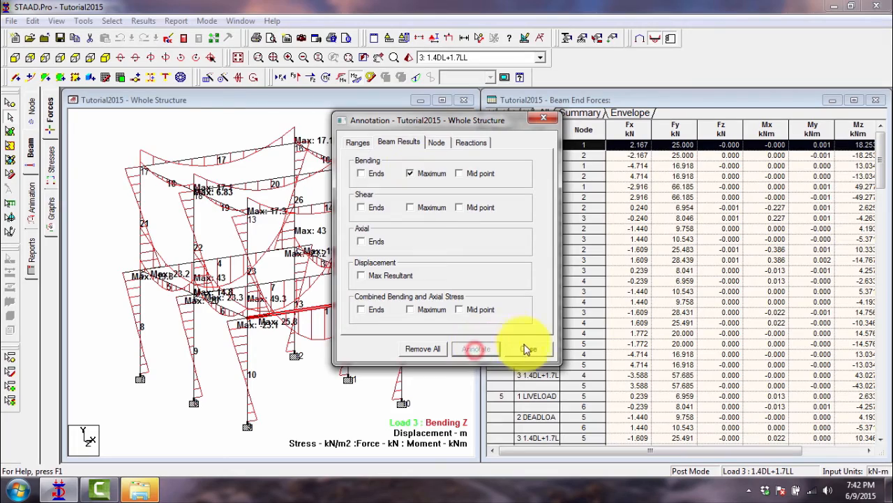
left_click(527, 348)
Step: Compare the maximum bending annotations around beam 1 with the beam's graphs and return to the beam forces results
scroll(425, 297, "up", 5)
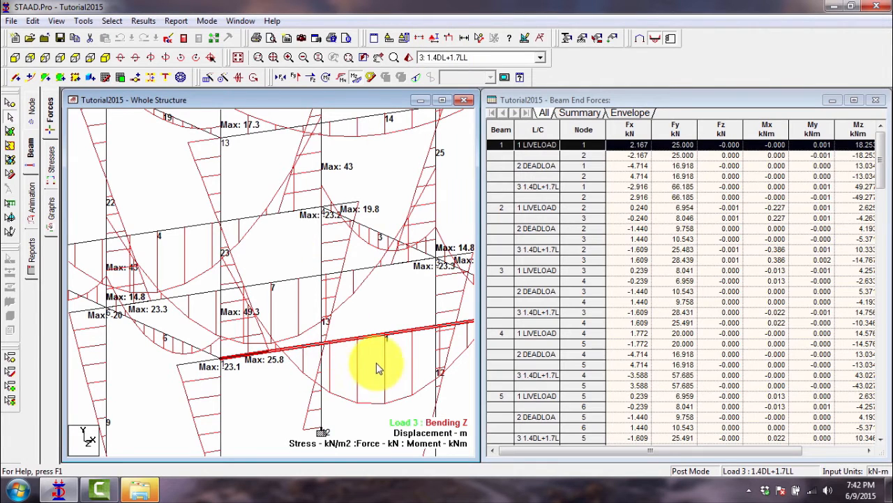
scroll(310, 331, "down", 2)
scroll(283, 307, "down", 1)
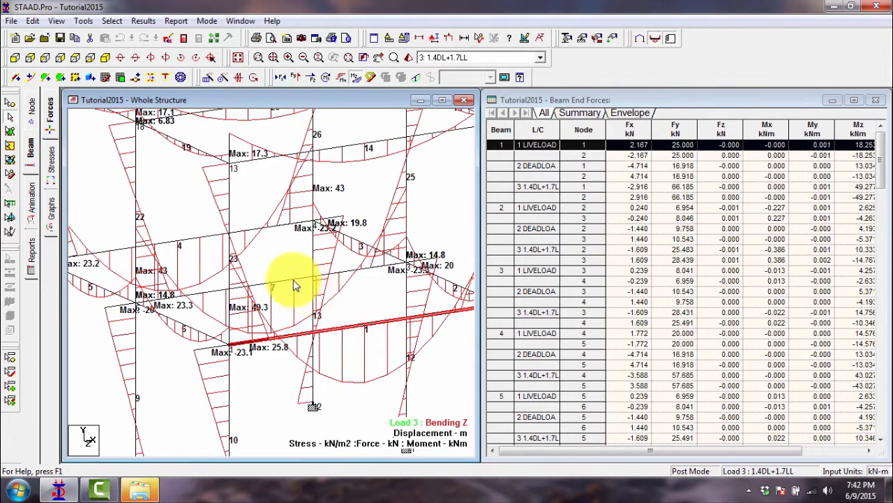
scroll(295, 269, "down", 1)
left_click(58, 211)
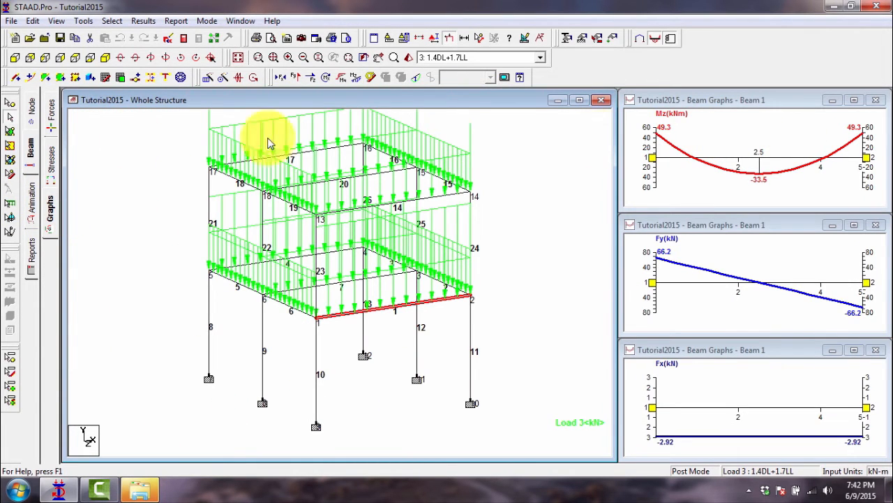
left_click(51, 133)
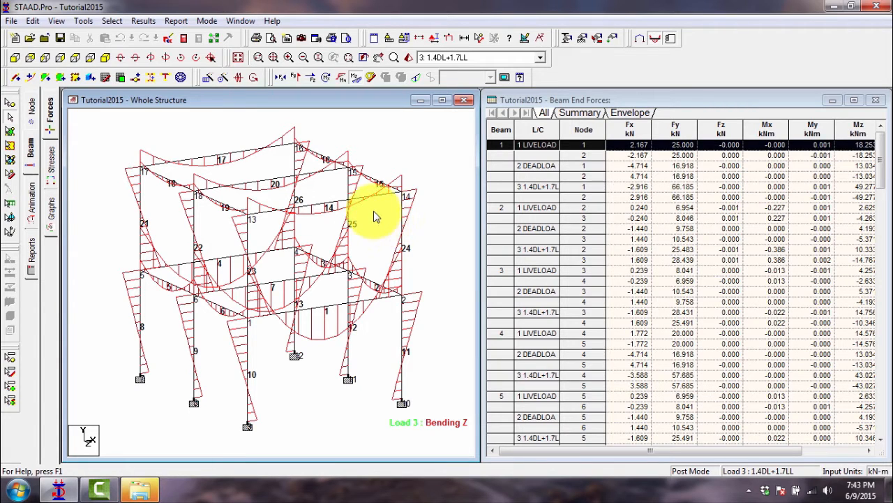
scroll(376, 217, "down", 3)
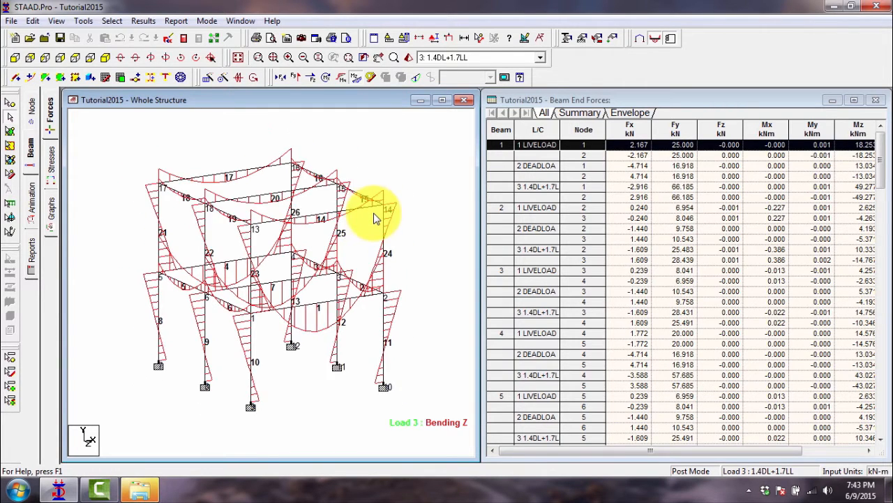
Step: Replace the Bending zz diagram with the Shear yy diagram for load case 3: 1.4DL+1.7LL
scroll(375, 215, "up", 2)
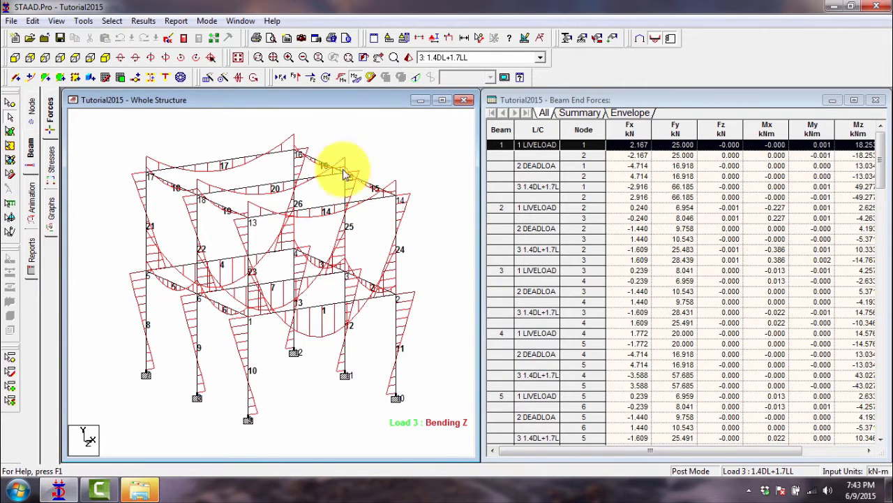
right_click(369, 231)
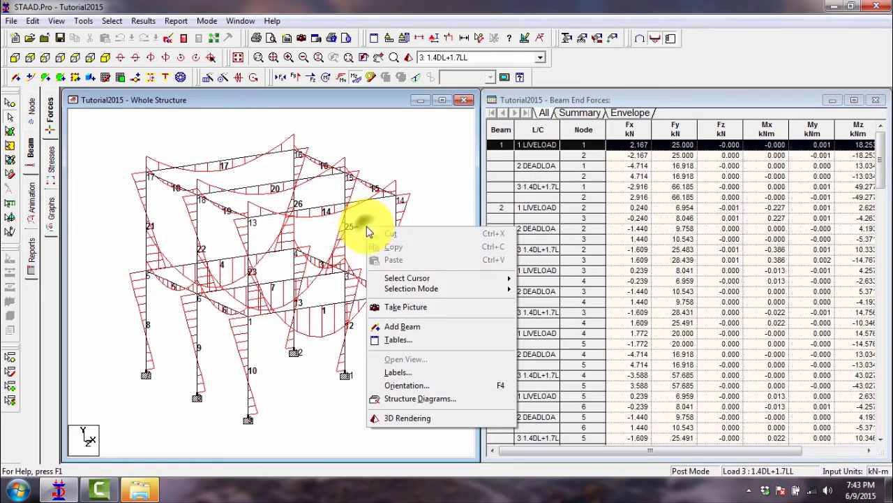
left_click(412, 371)
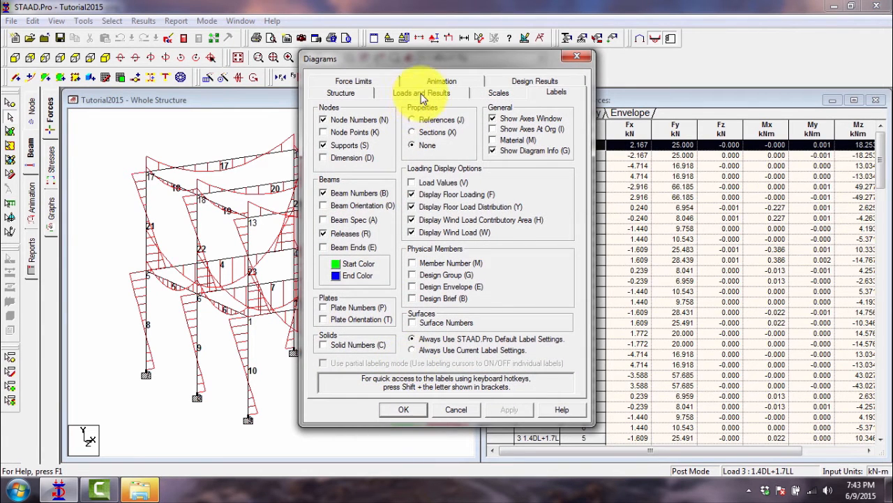
left_click(421, 94)
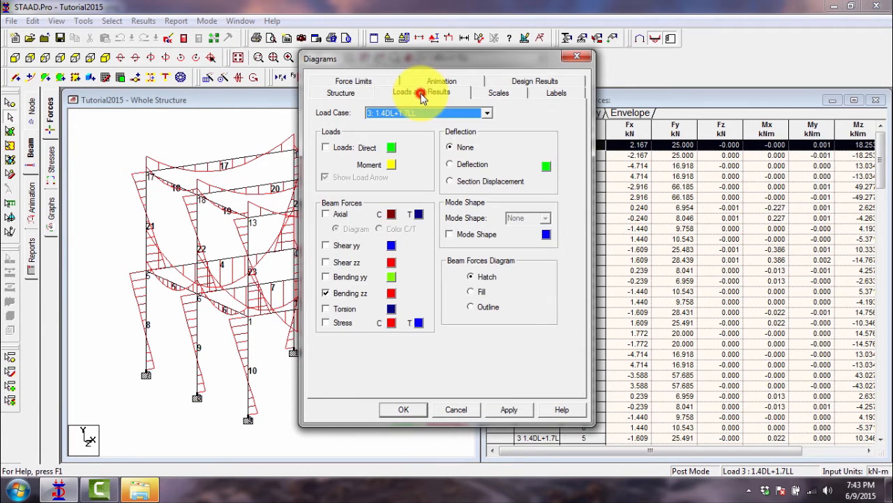
left_click(326, 294)
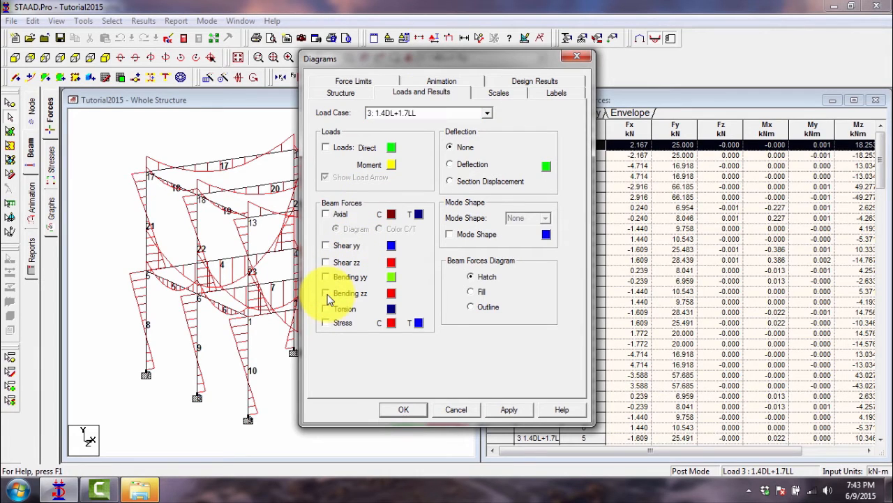
left_click(326, 245)
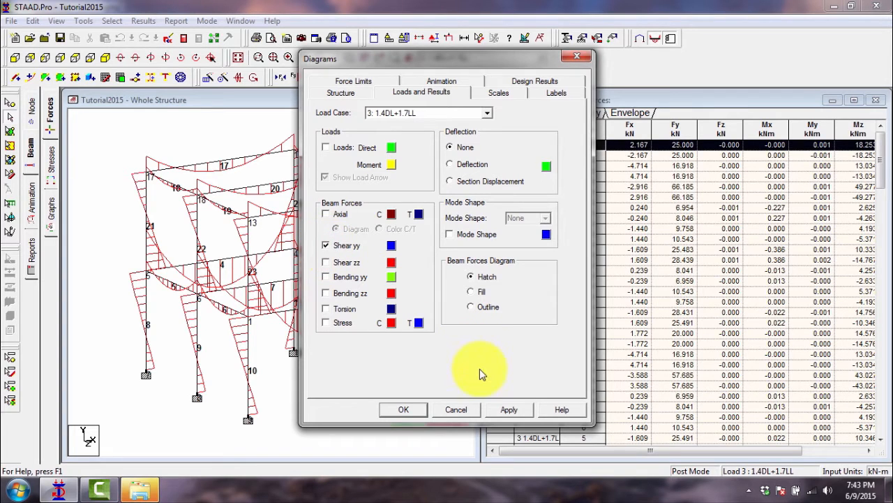
left_click(508, 410)
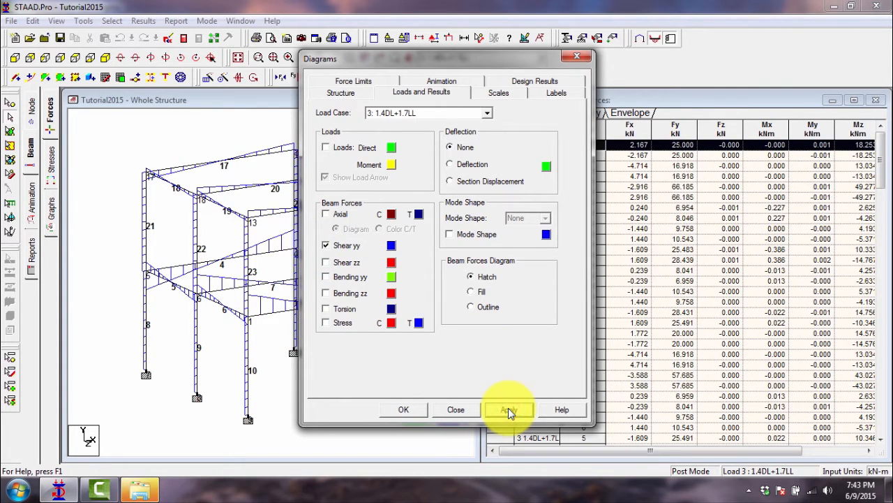
left_click_drag(368, 58, 568, 58)
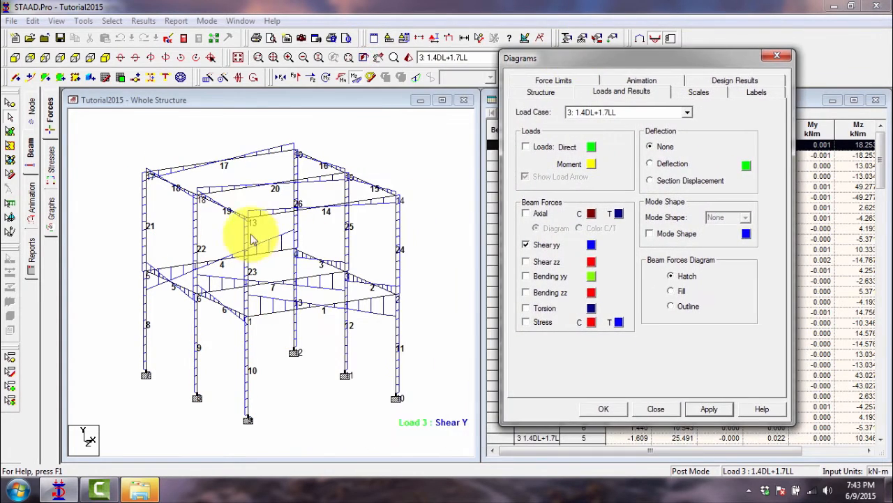
Step: Set the shear result scale to 45 kN per m and apply it to the whole structure diagram
left_click_drag(624, 64, 559, 80)
left_click(641, 110)
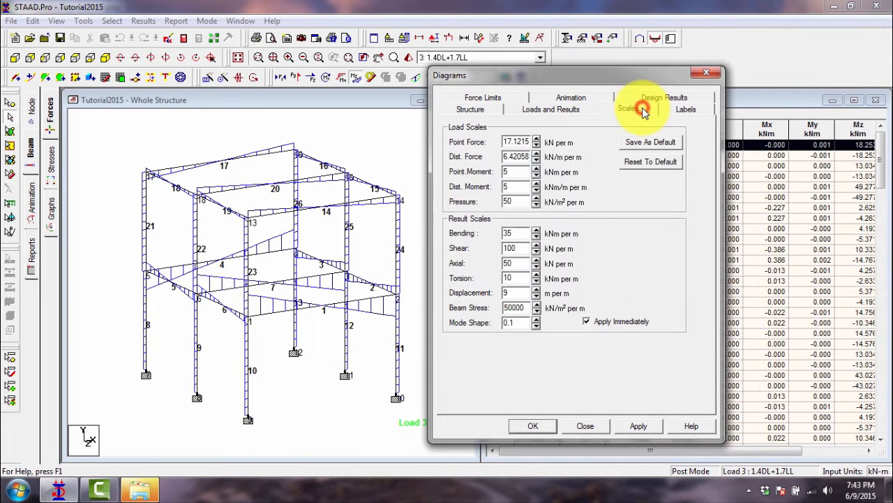
left_click(537, 253)
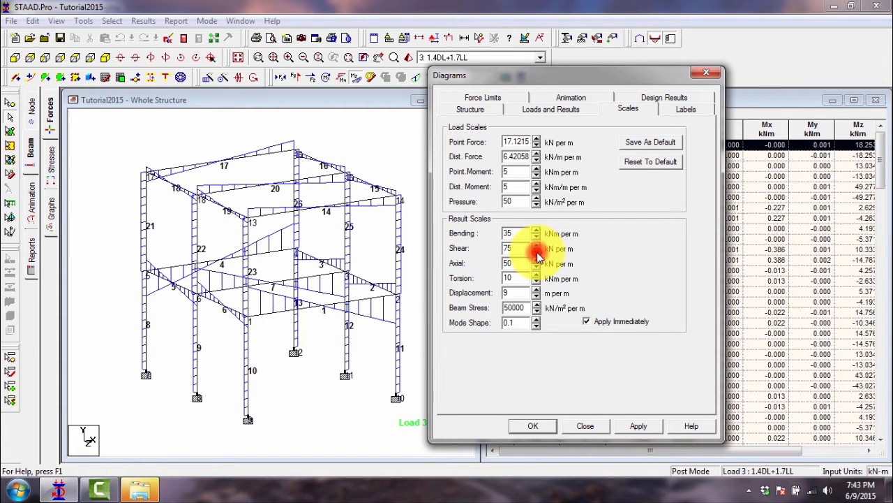
left_click(536, 253)
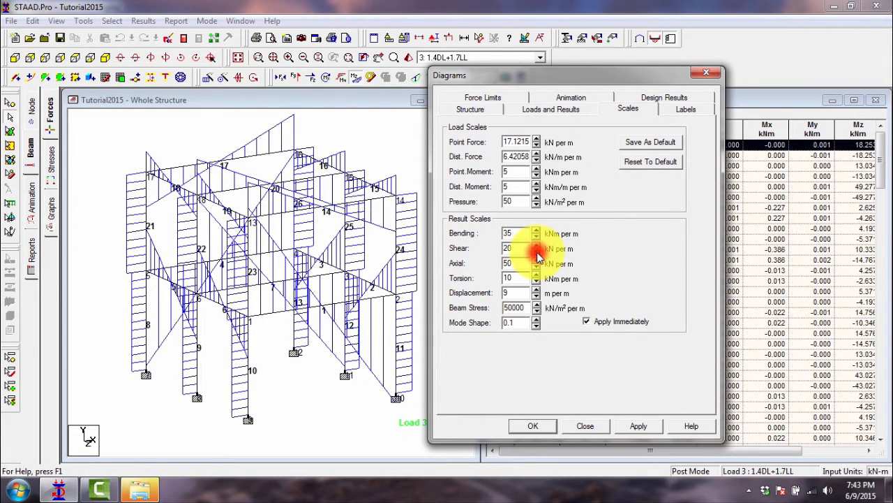
left_click(536, 245)
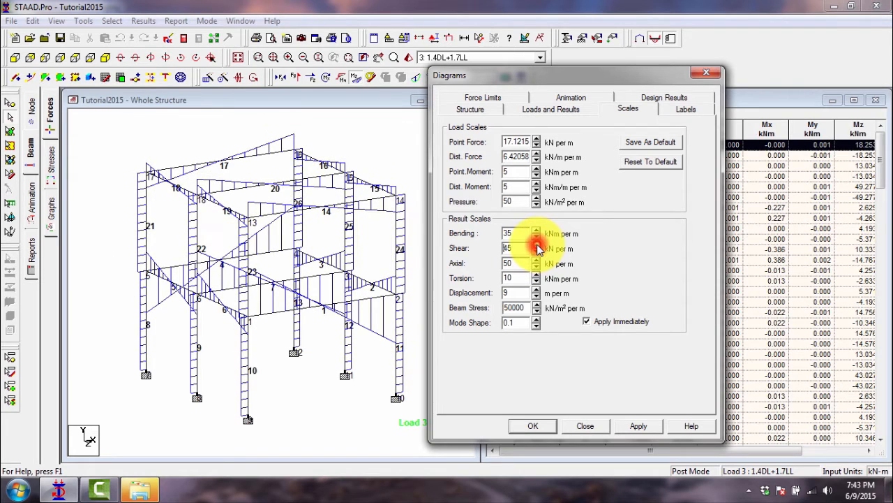
left_click(632, 426)
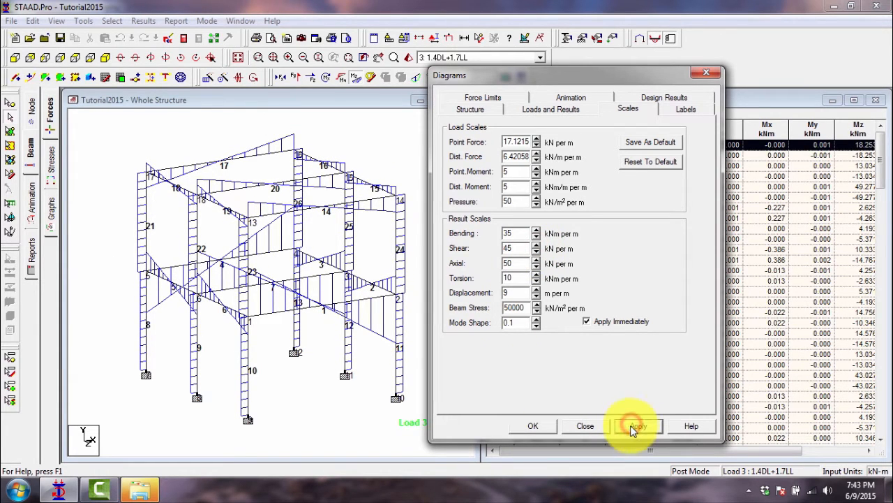
left_click(539, 426)
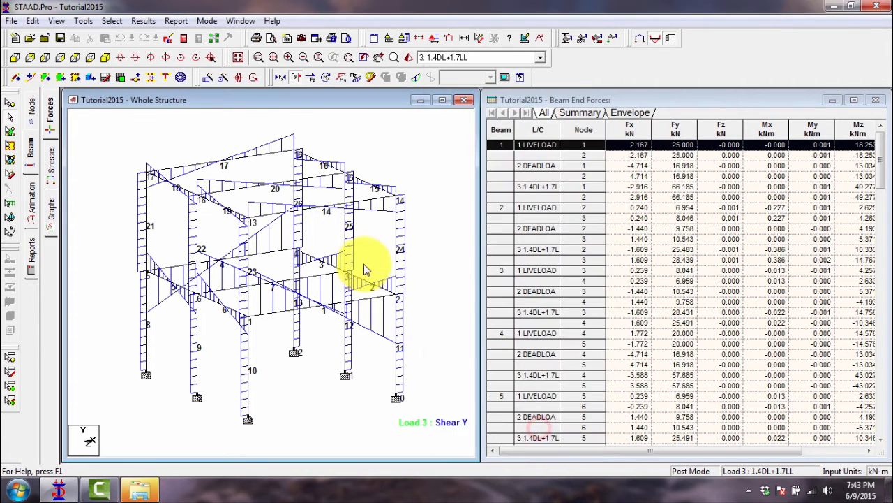
Step: Annotate the shear values at the ends of all beams and inspect them on the structure
left_click(145, 21)
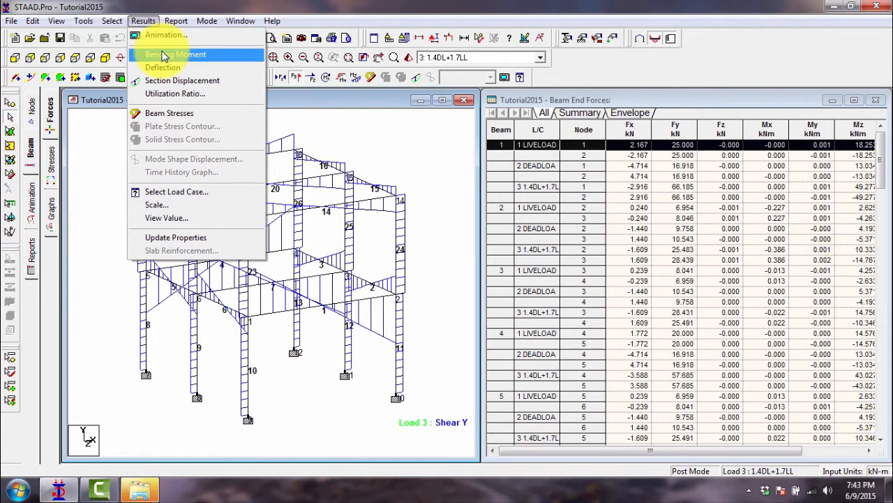
left_click(185, 218)
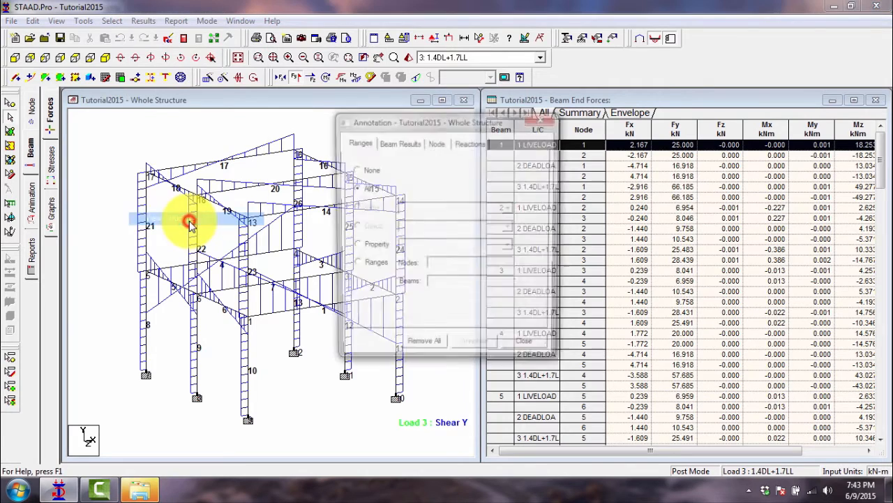
left_click(404, 143)
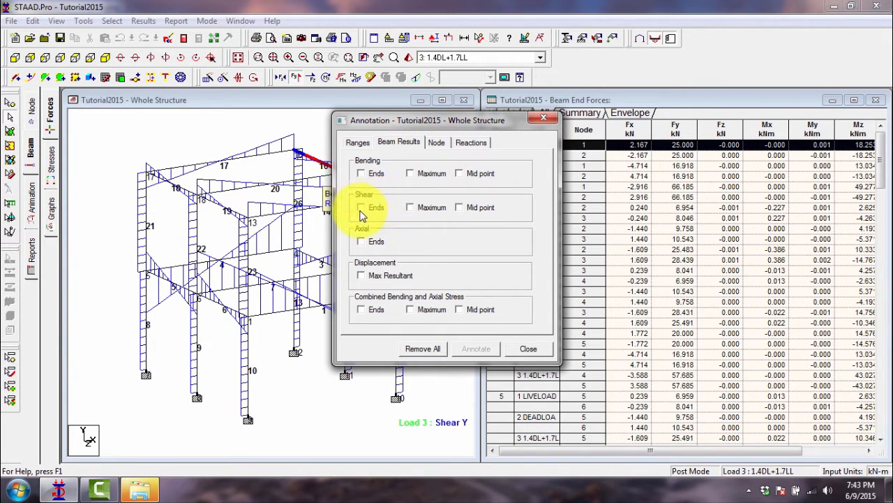
left_click(410, 208)
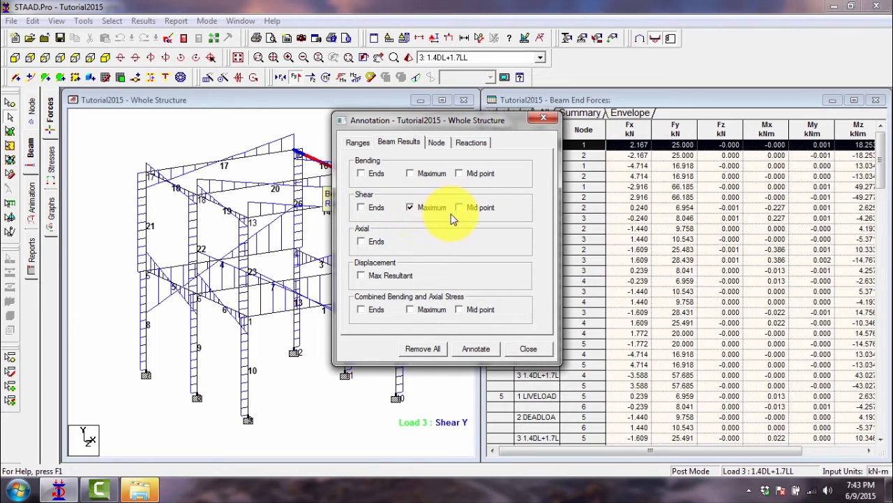
left_click(361, 207)
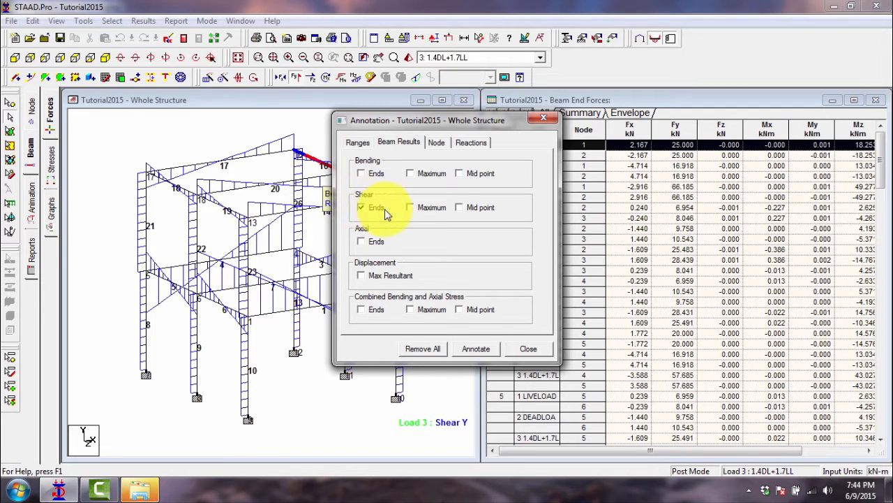
left_click(486, 351)
left_click(528, 348)
scroll(209, 295, "up", 4)
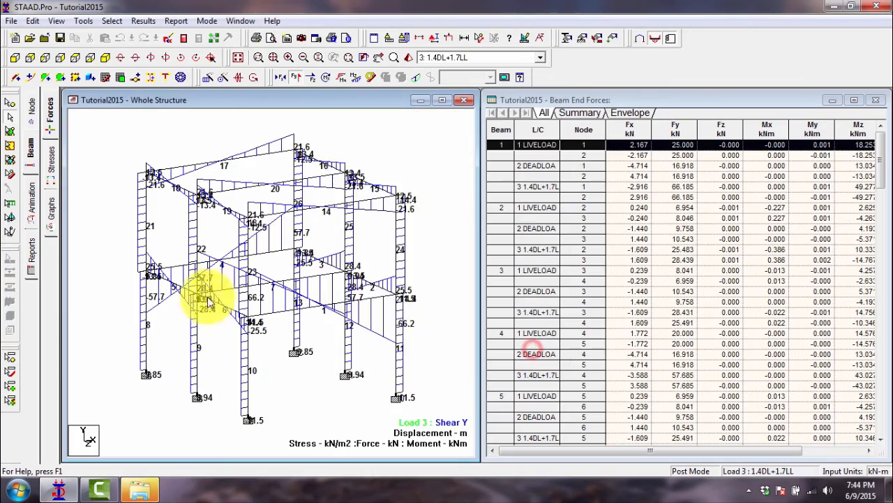
scroll(249, 356, "up", 2)
scroll(270, 289, "down", 6)
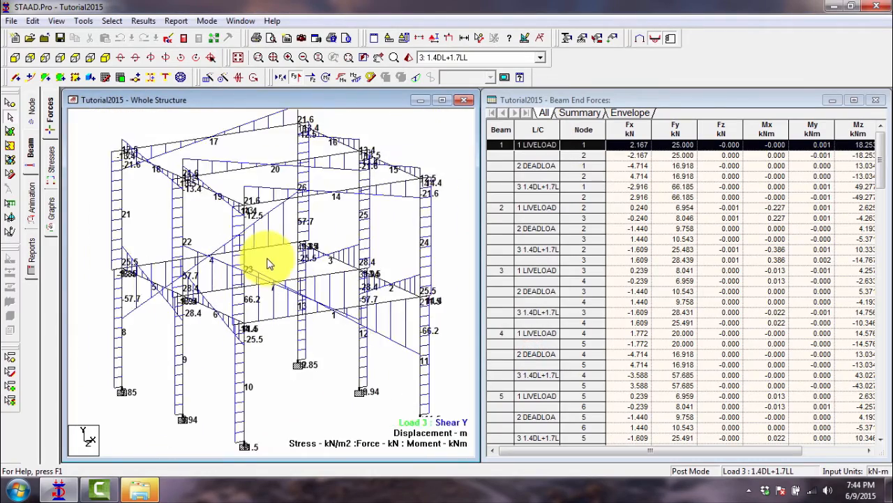
scroll(359, 332, "up", 1)
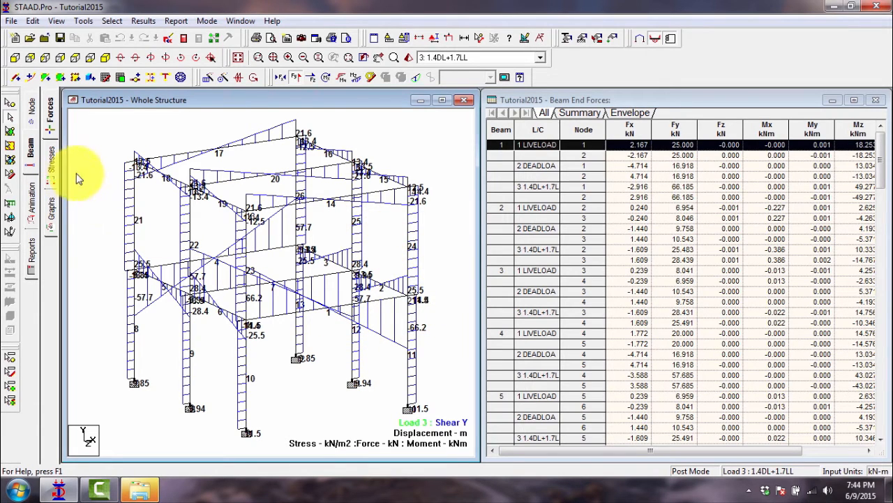
scroll(307, 198, "down", 2)
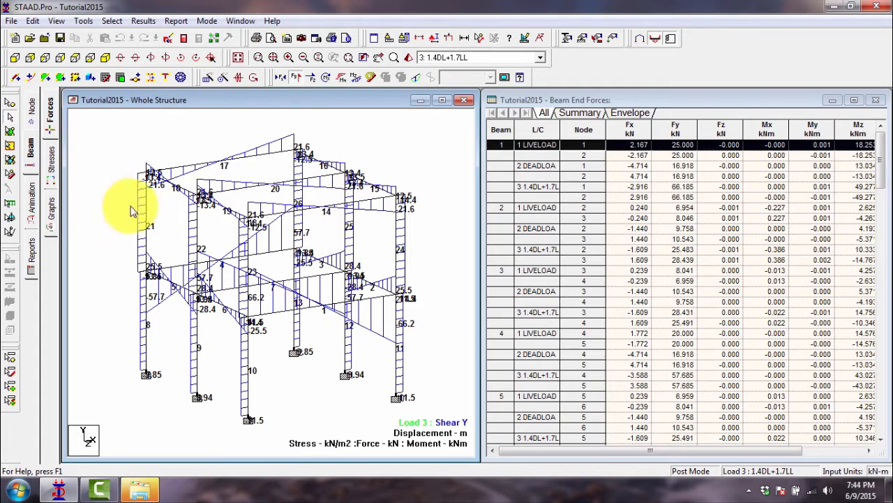
Step: Open the animation results and choose Deflection as the animated diagram type, keeping the structure in view
left_click(35, 204)
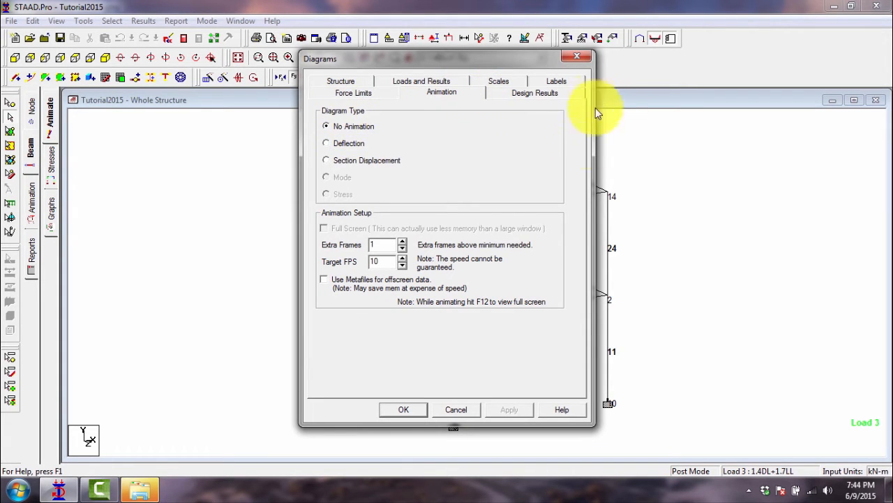
left_click(327, 144)
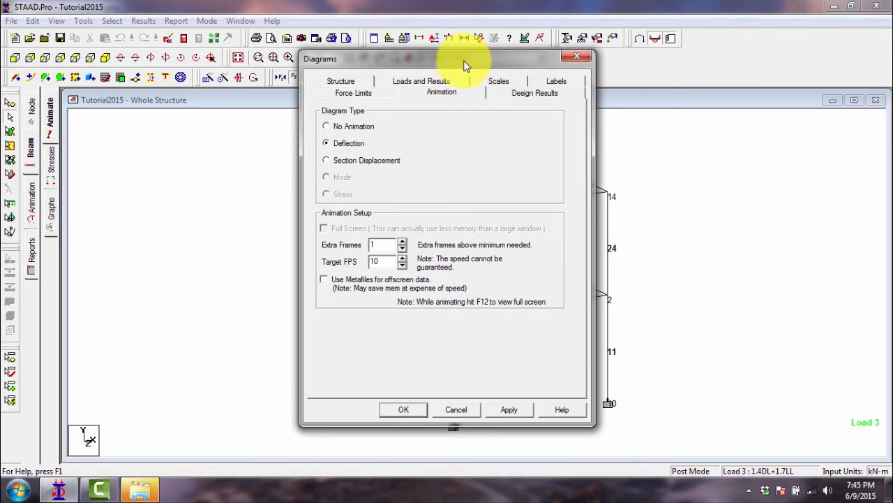
left_click_drag(449, 59, 208, 53)
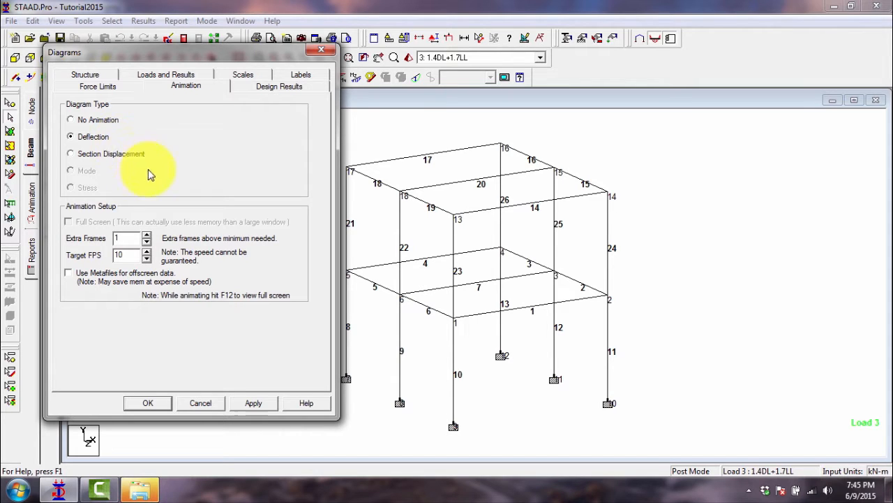
mouse_move(126, 54)
left_mouse_down()
mouse_move(166, 59)
mouse_move(78, 69)
mouse_move(117, 64)
left_mouse_up()
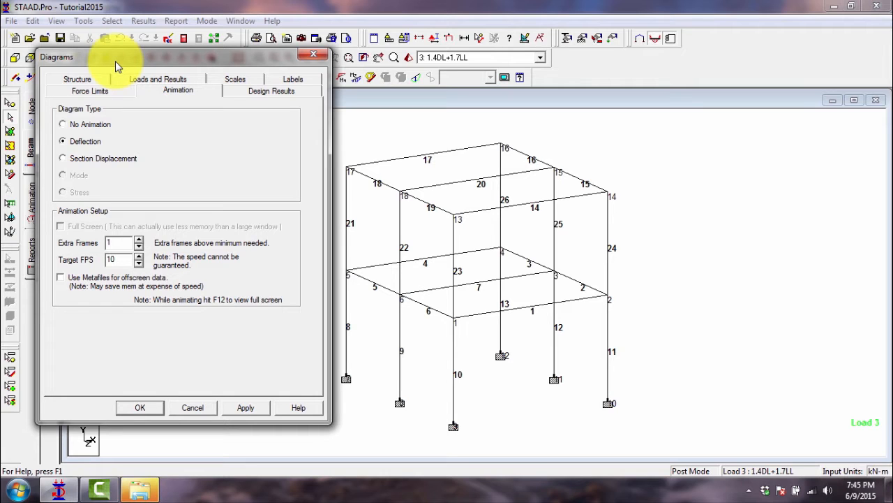
left_click_drag(117, 65, 115, 65)
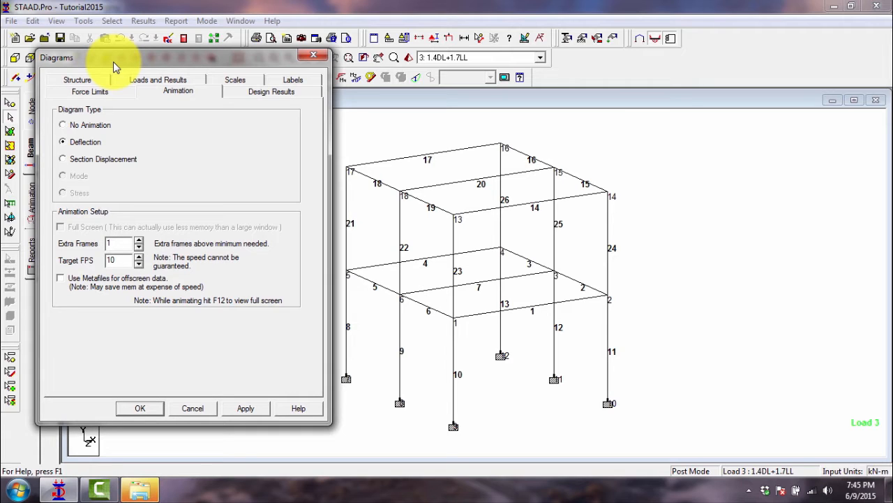
Step: Set the displacement result scale to 0.001 m per m and apply it to the deflection animation
left_click(234, 84)
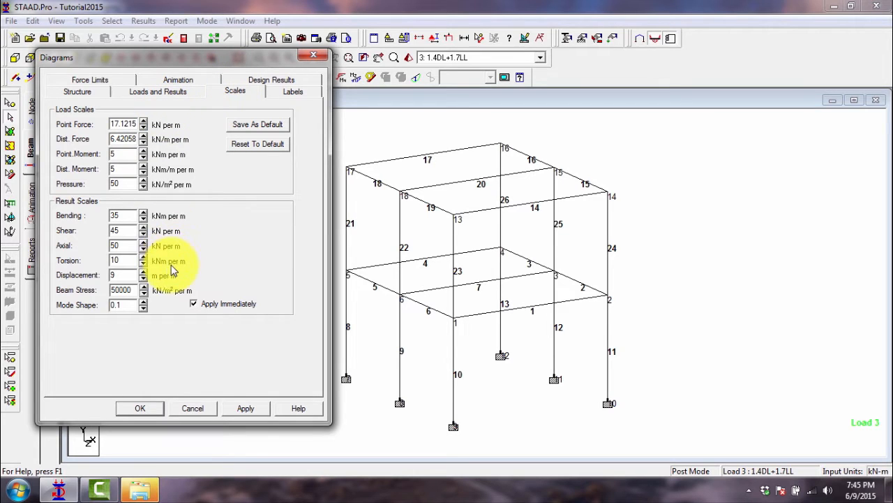
left_click(123, 278)
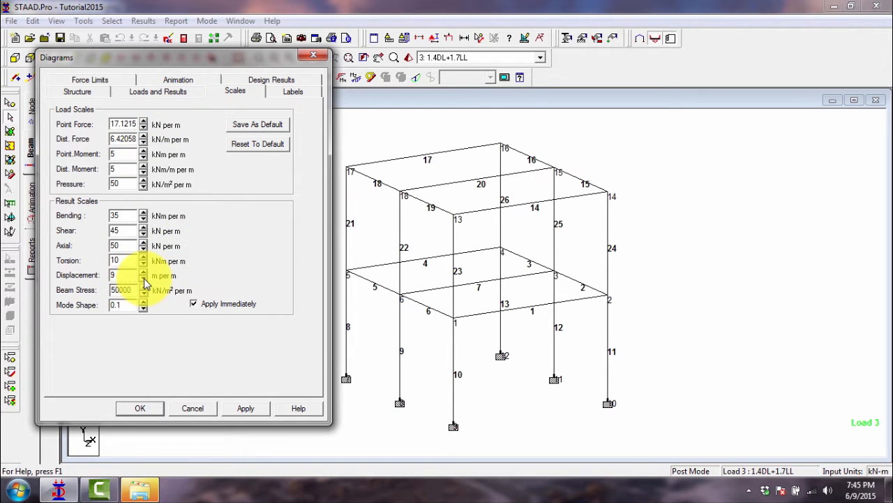
left_click(143, 278)
left_click(144, 278)
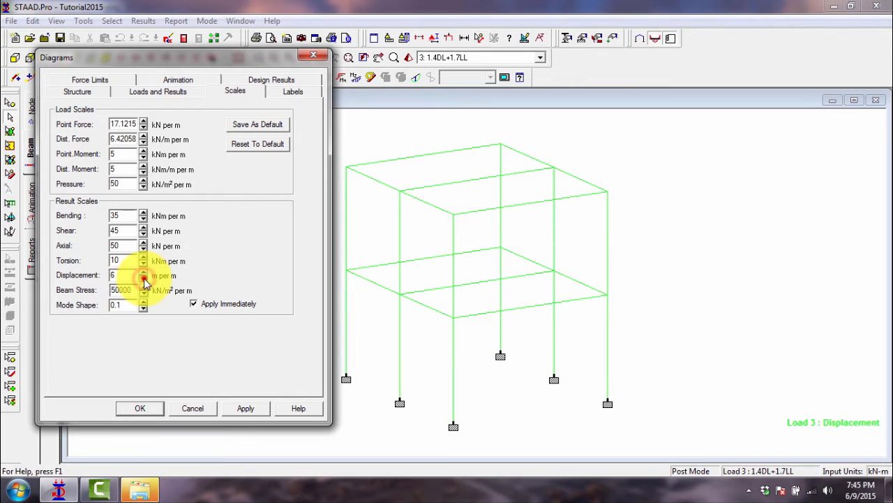
left_click(144, 279)
left_click(144, 279)
left_click(144, 278)
left_click(144, 278)
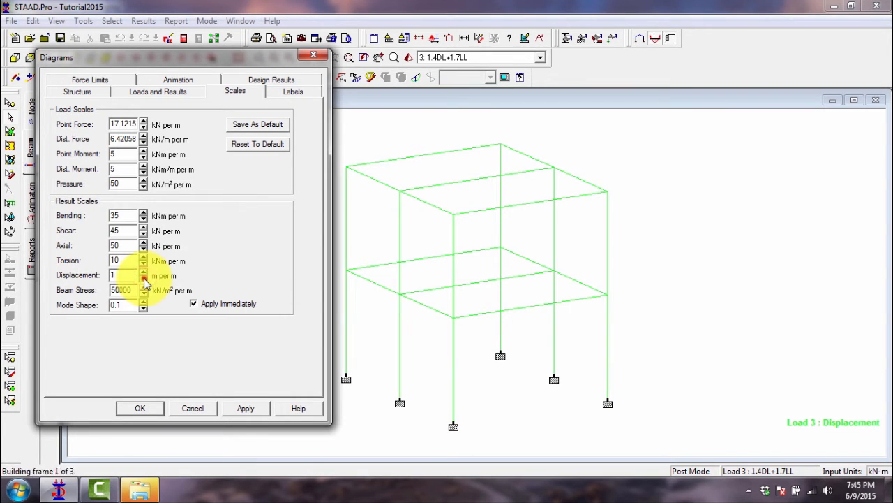
left_click(144, 278)
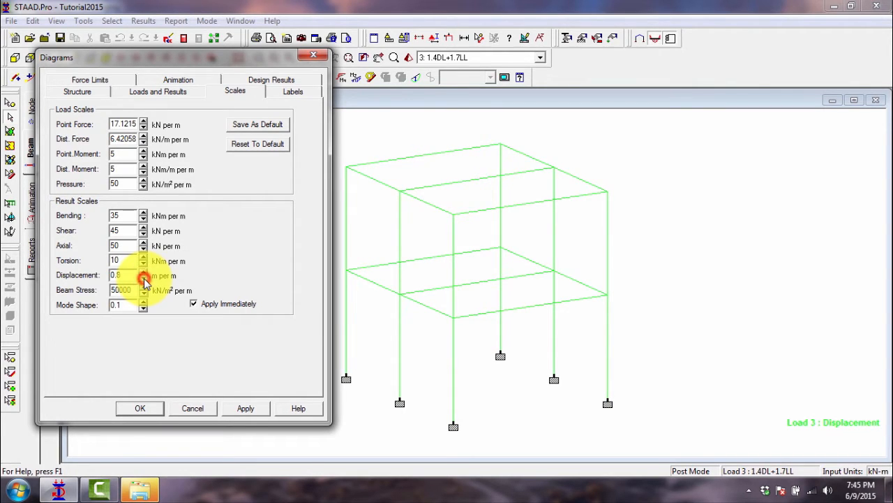
left_click(144, 279)
left_click(143, 279)
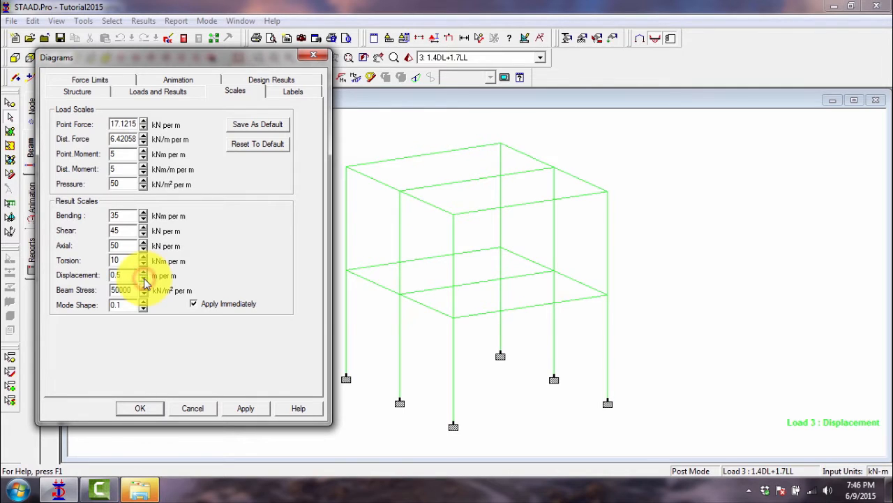
left_click(144, 279)
left_click(144, 278)
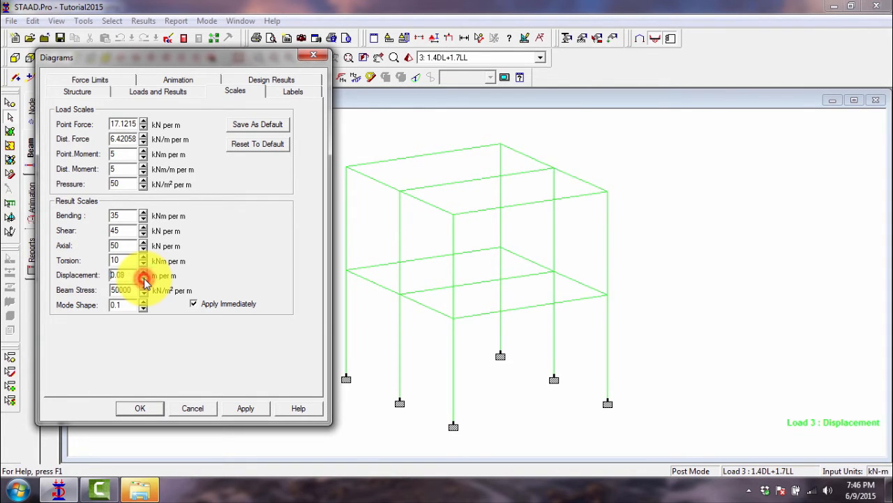
left_click(144, 279)
left_click(144, 278)
left_click(144, 279)
left_click(143, 278)
left_click(143, 279)
left_click(144, 279)
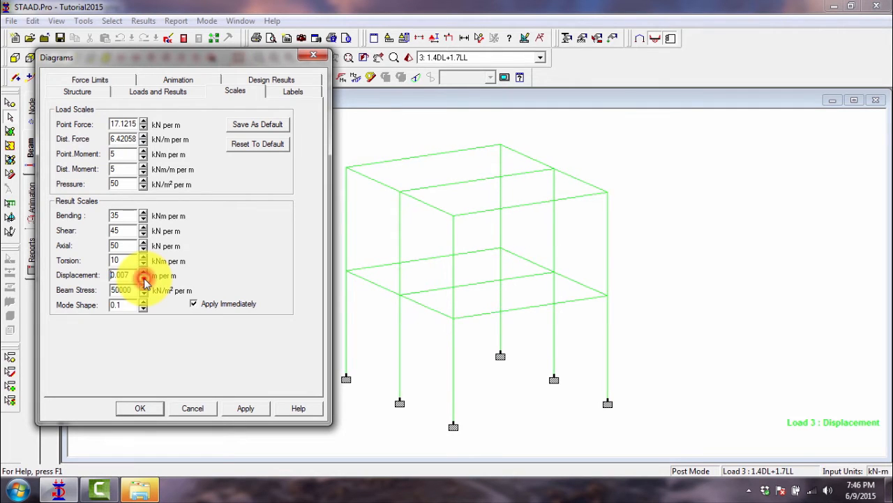
left_click(144, 278)
left_click(144, 278)
left_click(144, 279)
left_click(144, 279)
left_click(144, 278)
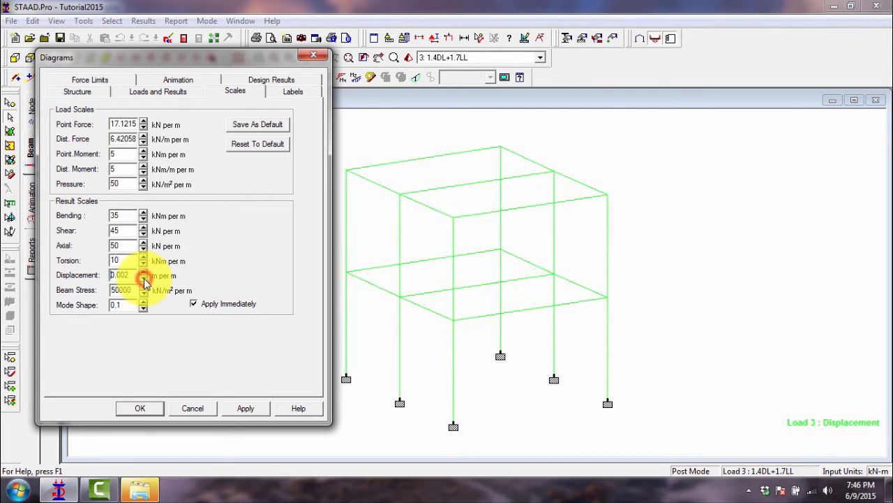
left_click(144, 278)
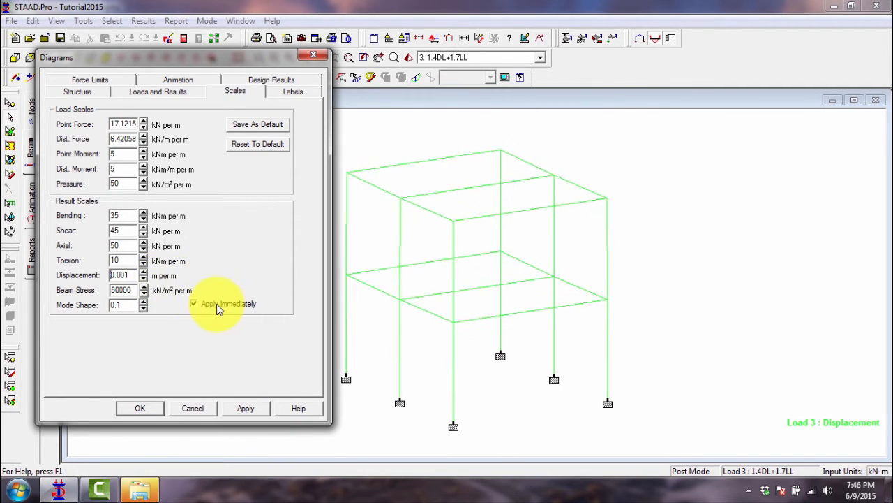
left_click(241, 407)
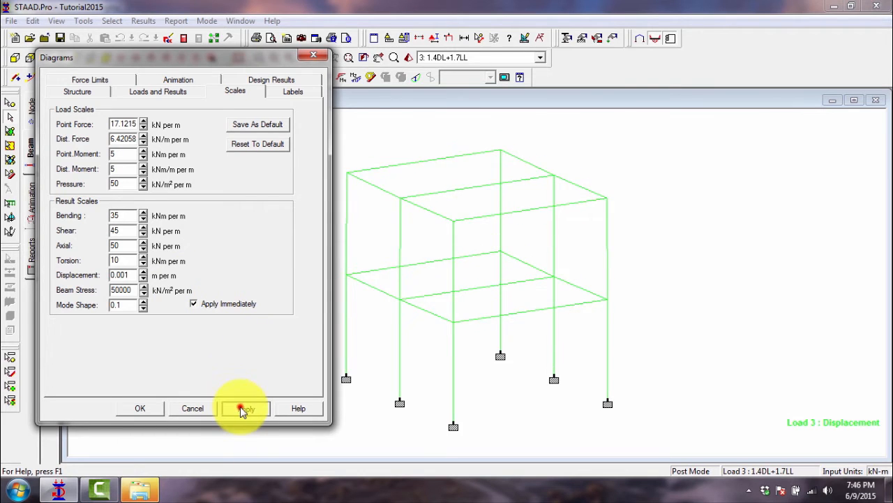
left_click(140, 407)
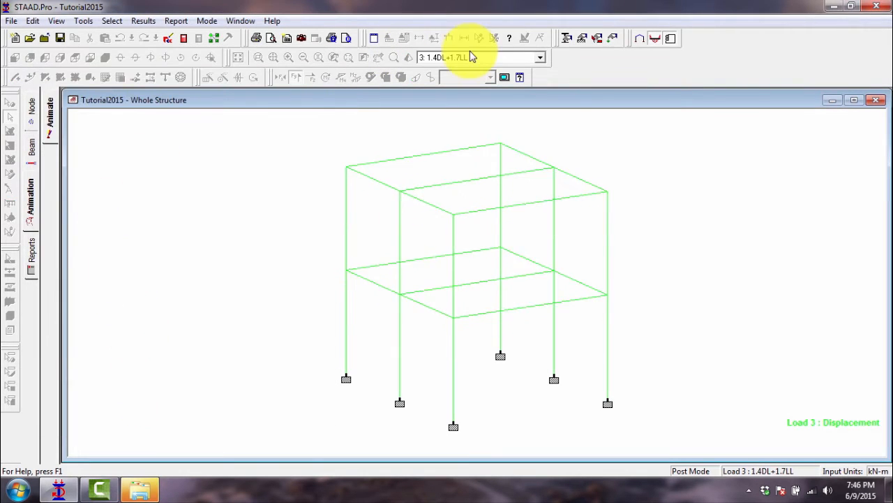
Step: Compare the animated deflection under load cases 2: DEADLOAD and 1: LIVELOAD, ending on 3: 1.4DL+1.7LL
left_click(492, 57)
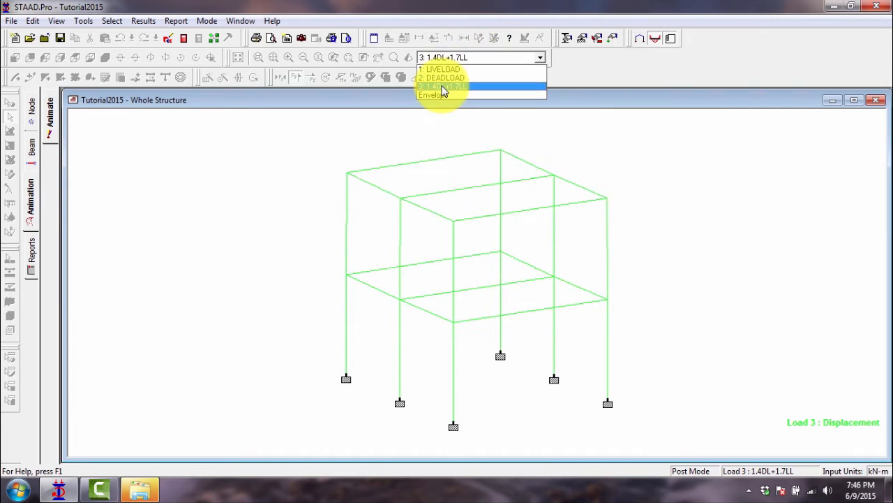
left_click(442, 87)
left_click(471, 60)
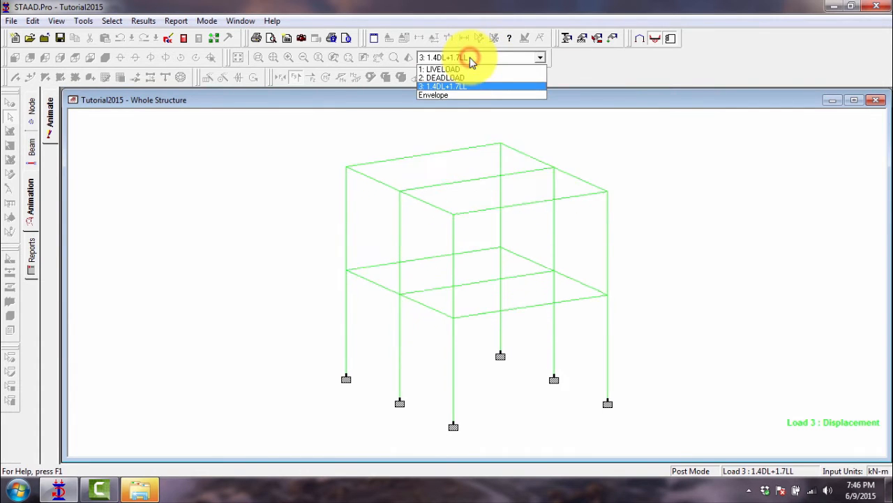
left_click(454, 85)
left_click(454, 58)
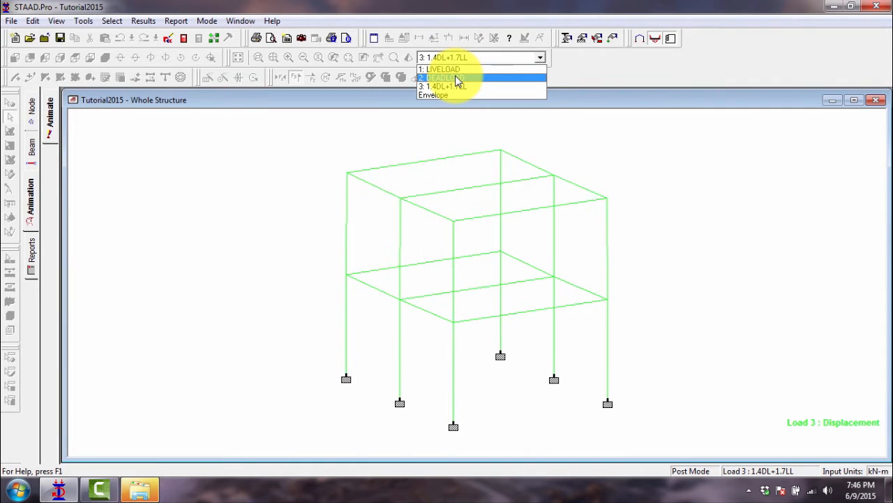
left_click(455, 78)
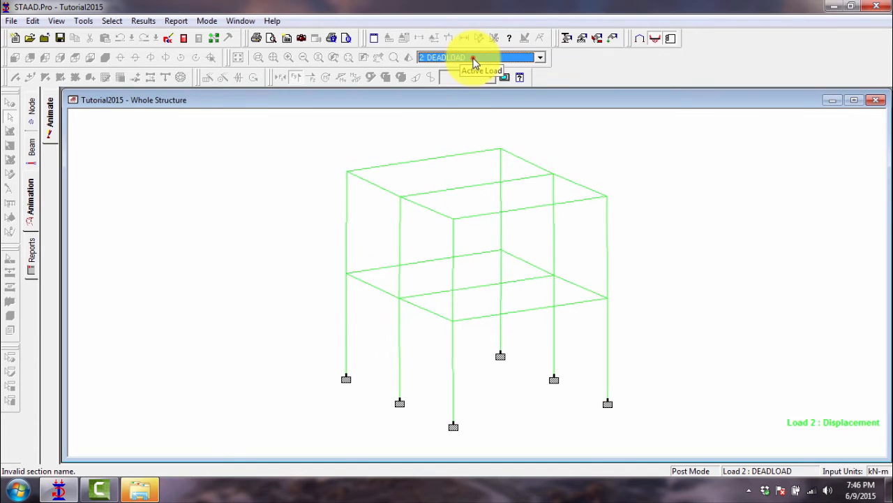
left_click(473, 58)
left_click(460, 74)
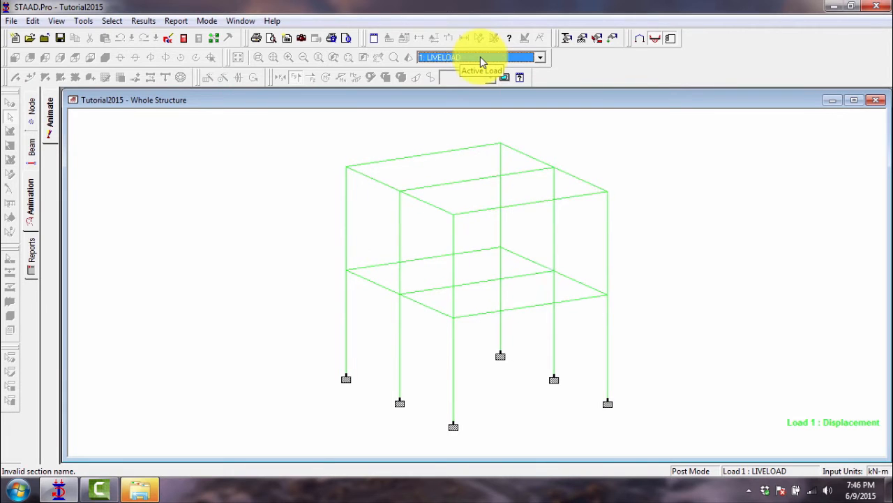
left_click(481, 57)
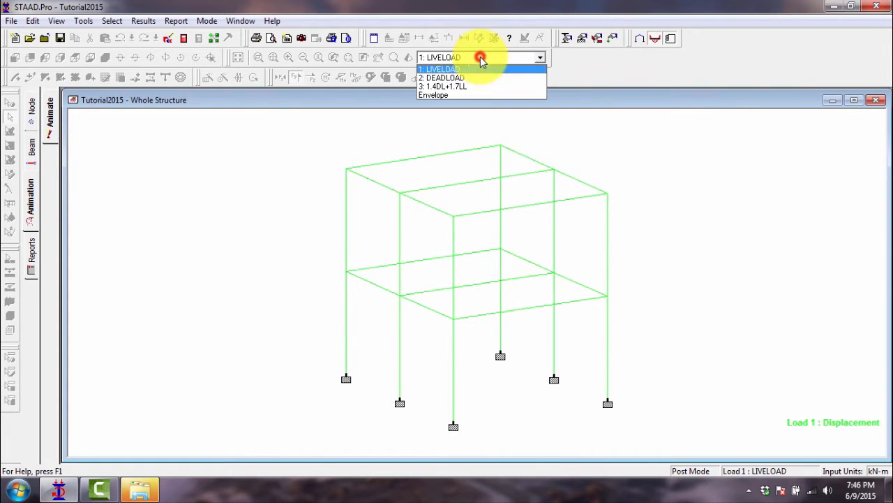
left_click(452, 86)
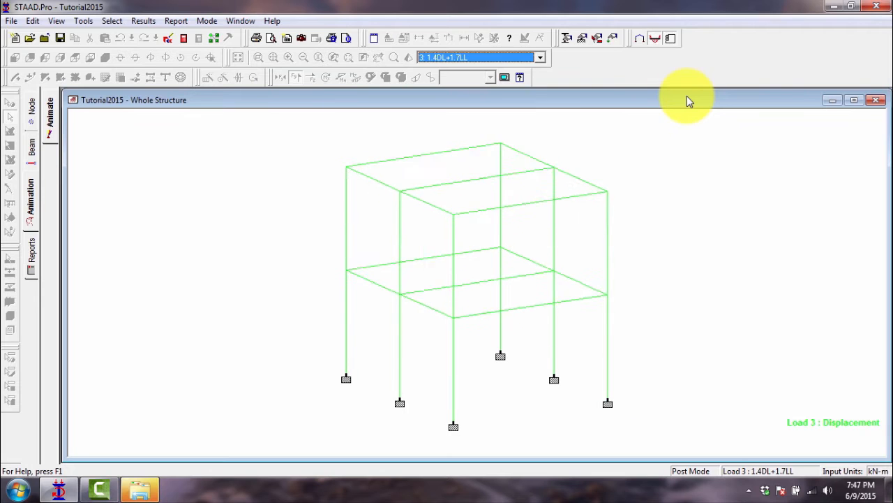
Step: Open the report setup and review its load case, mode, name and logo, option and picture album settings, ending on the report items
left_click(30, 249)
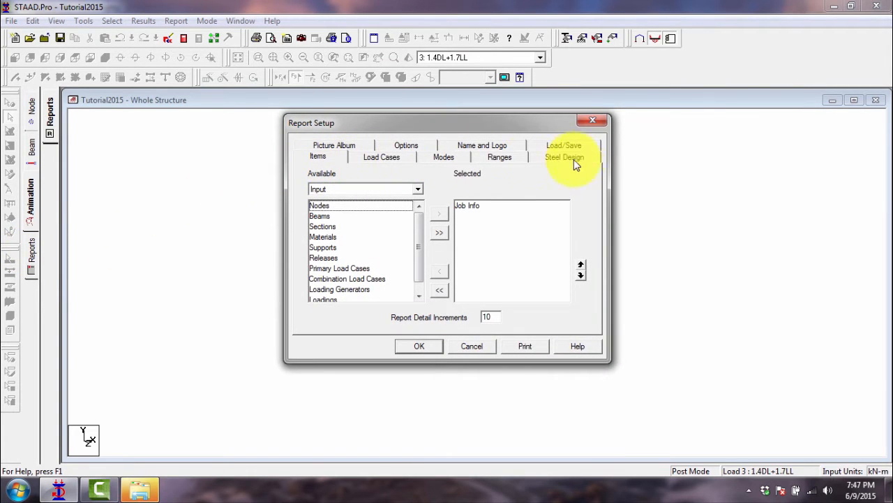
left_click(383, 158)
left_click(436, 156)
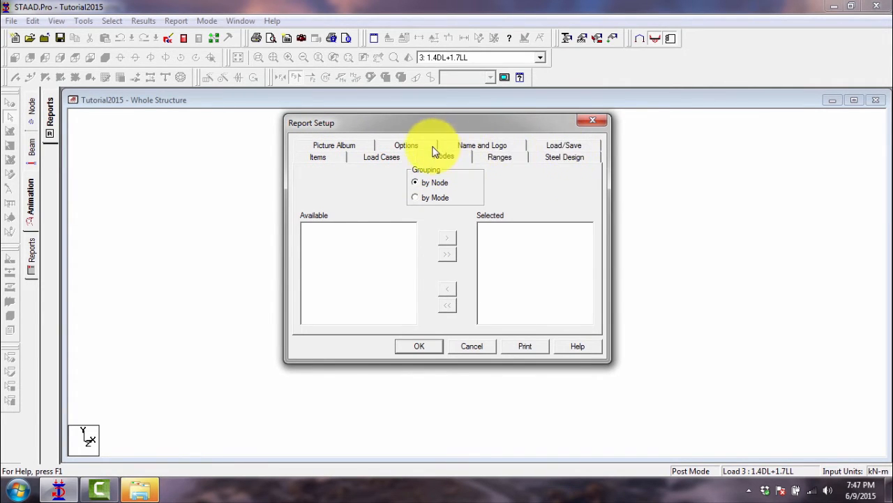
left_click(478, 146)
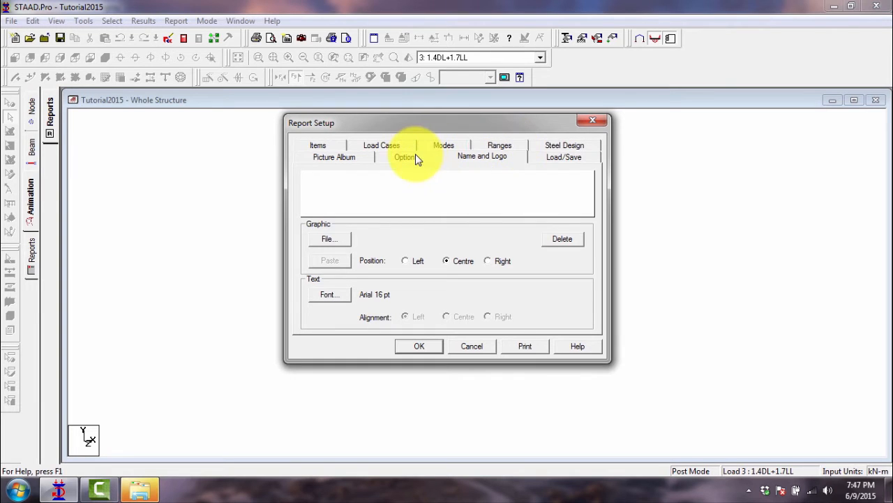
left_click(412, 162)
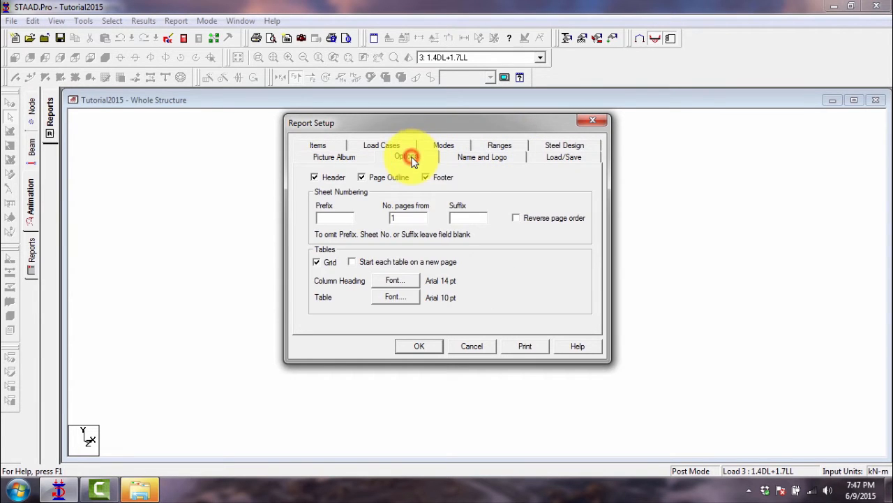
left_click(344, 156)
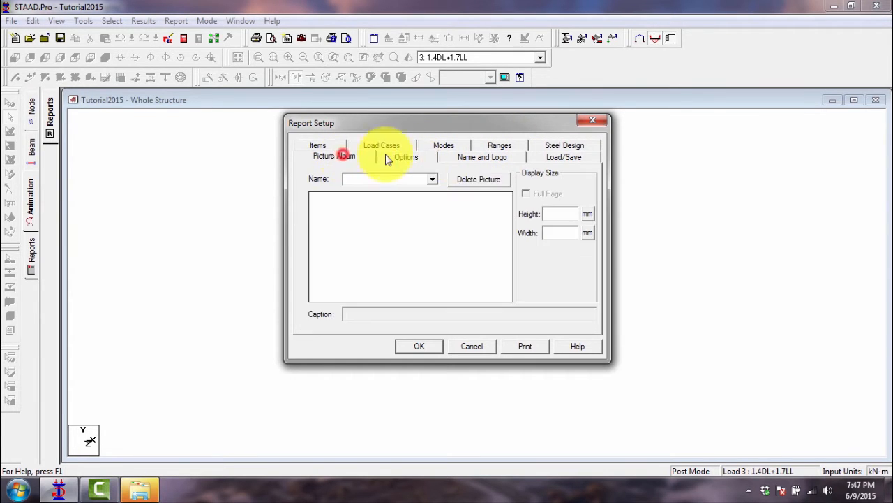
left_click(328, 149)
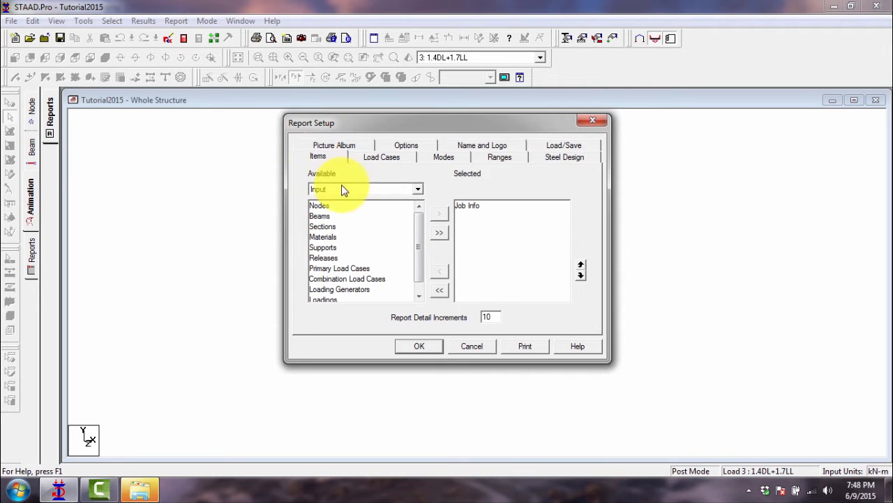
Step: Keep the current Windows color scheme with its message suppressed, and keep Input as the available report item category
left_click(418, 189)
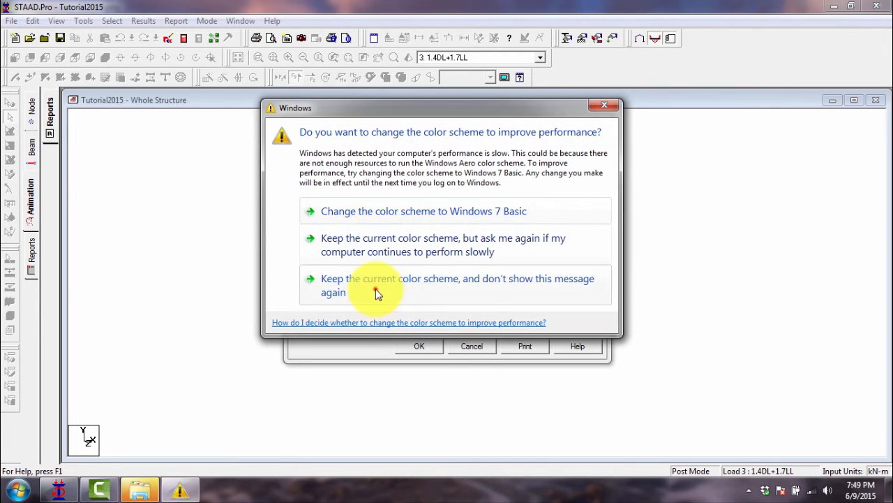
left_click(375, 291)
left_click(354, 189)
left_click(354, 191)
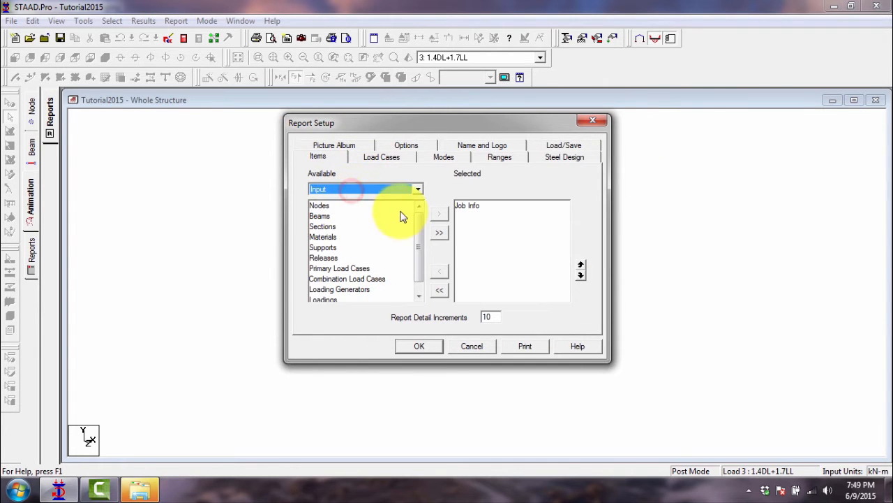
Step: Remove Job Info from the items selected for the report
left_click(338, 205)
left_click(314, 216)
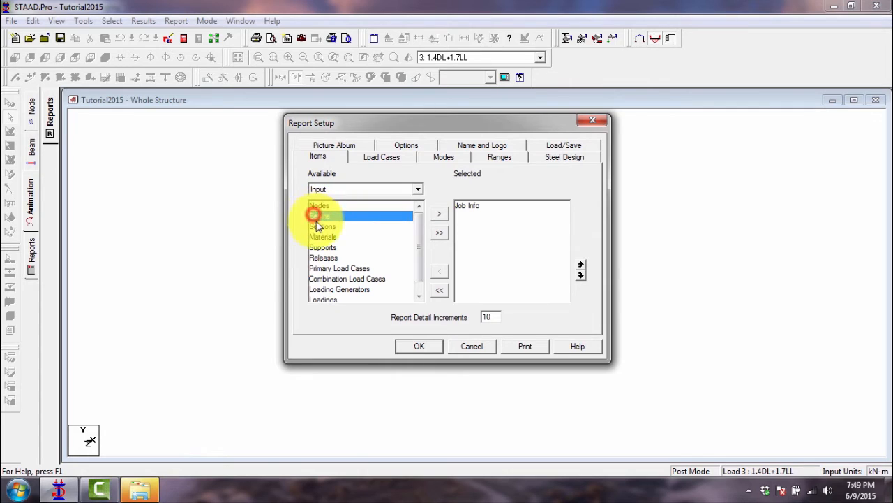
left_click(318, 226)
left_click(322, 215)
left_click(323, 206)
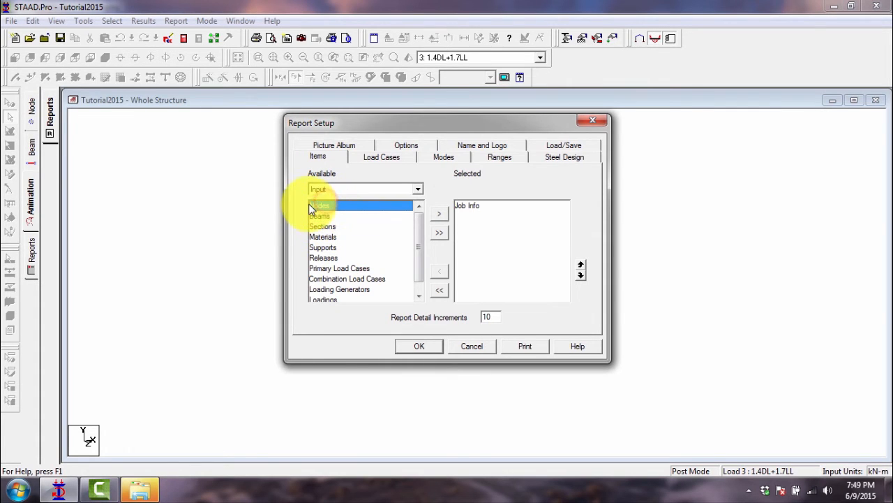
left_click(320, 215)
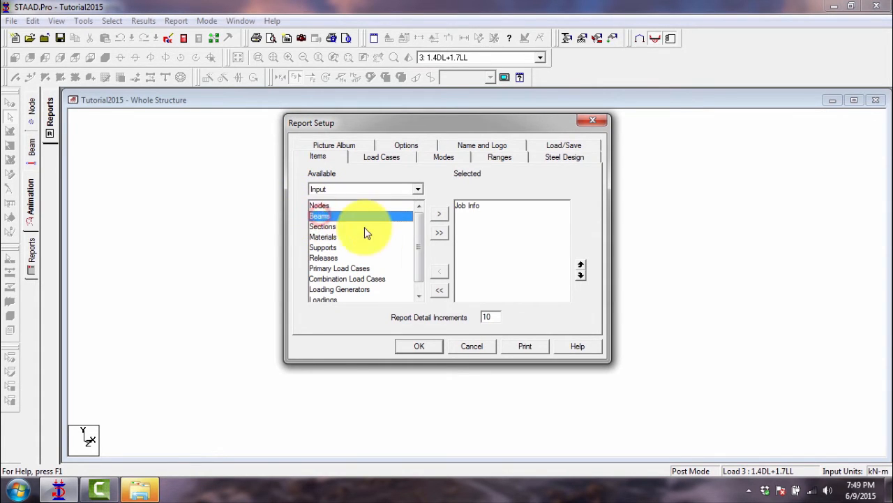
left_click(336, 206)
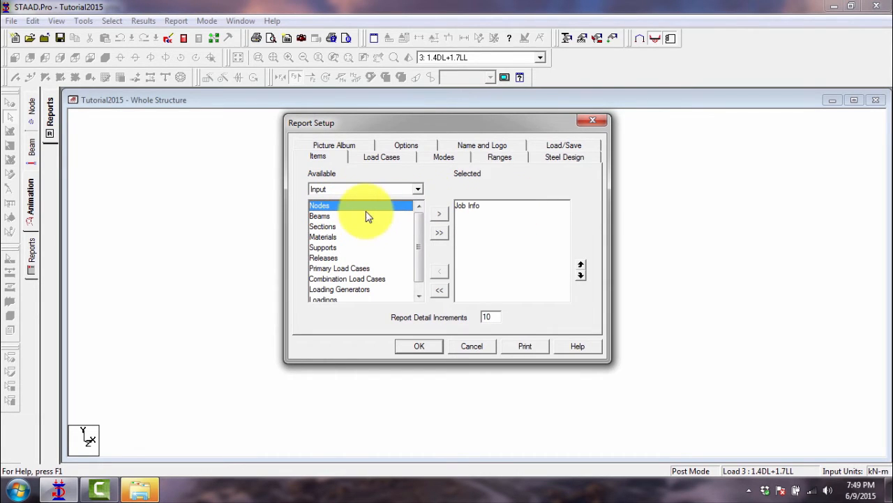
left_click(478, 206)
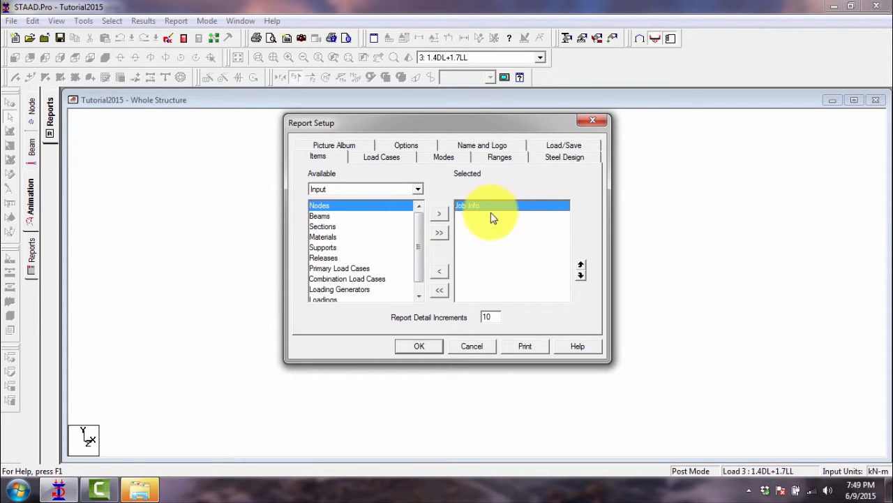
left_click(440, 273)
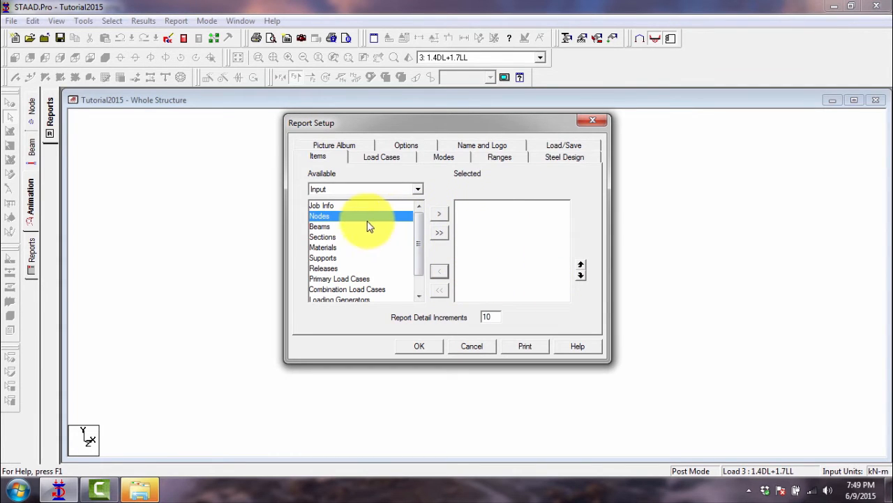
Step: Examine the available Input items for the report, from Nodes and Beams through Releases to the primary and combination load cases
left_click(332, 226)
left_click(328, 216)
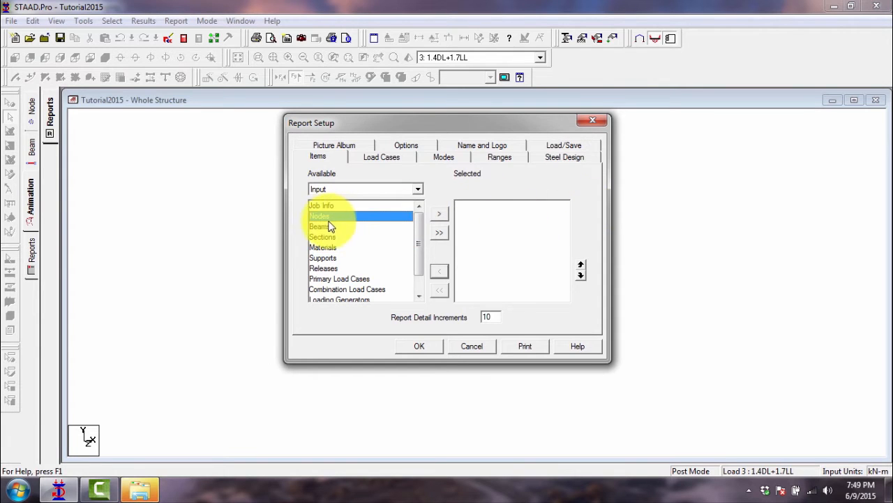
left_click(326, 226)
left_click(329, 237)
left_click(330, 248)
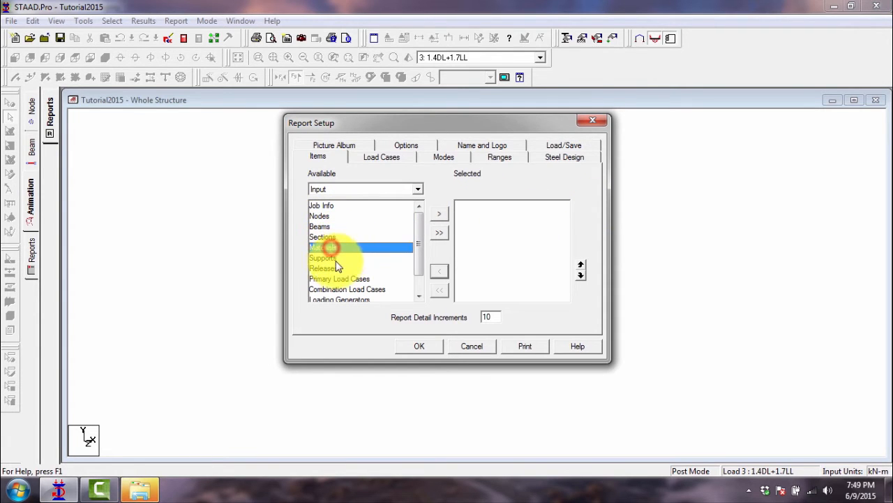
left_click(332, 258)
left_click(341, 268)
left_click_drag(418, 249, 421, 265)
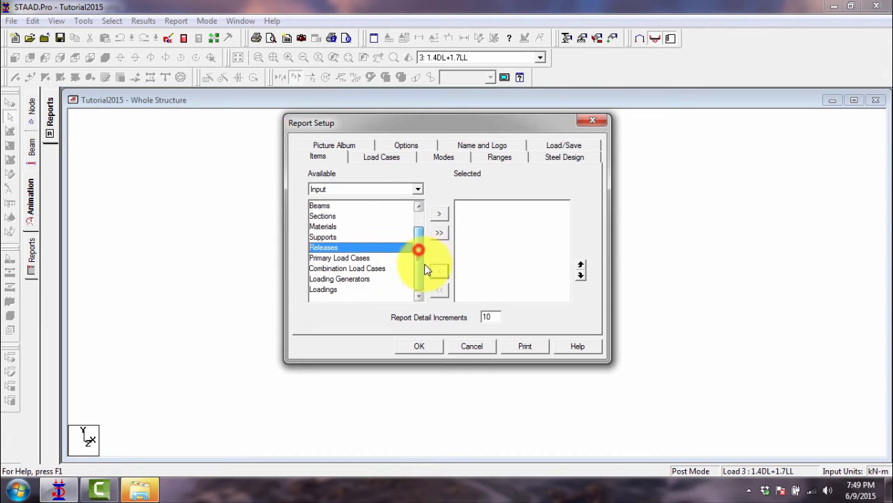
left_click(352, 257)
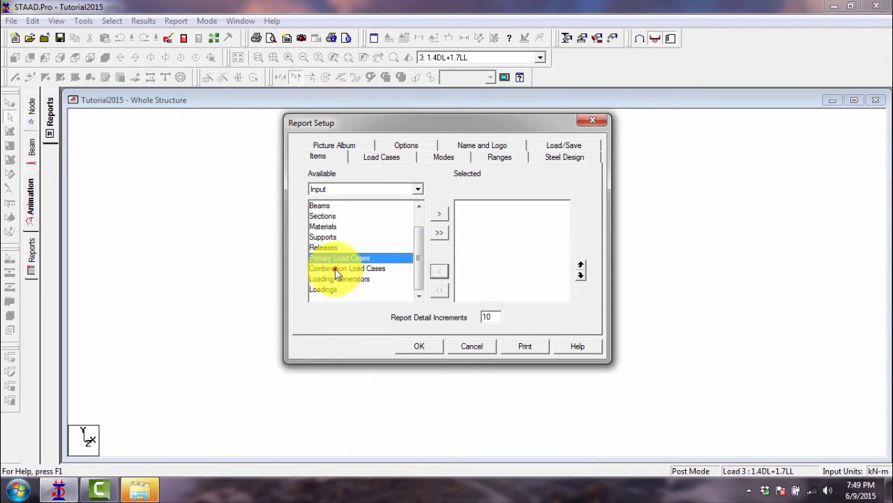
left_click(335, 268)
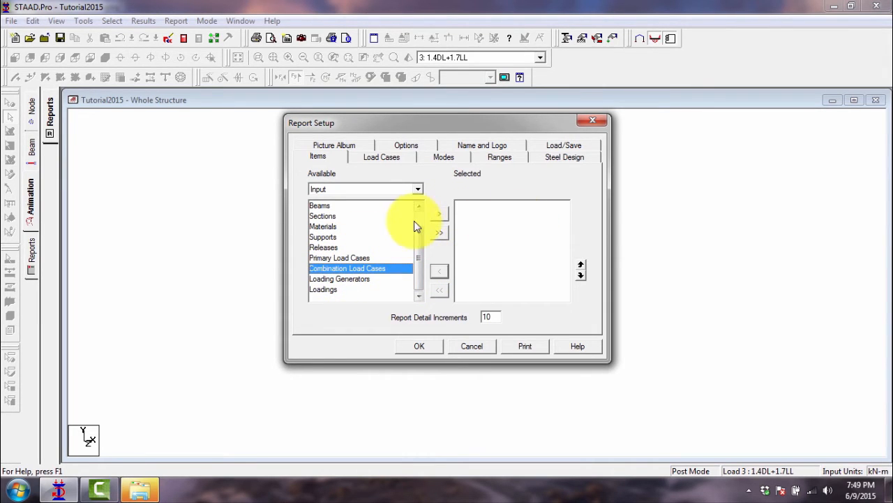
Step: Add Primary Load Cases and Combination Load Cases to the items selected for the report
left_click(334, 258)
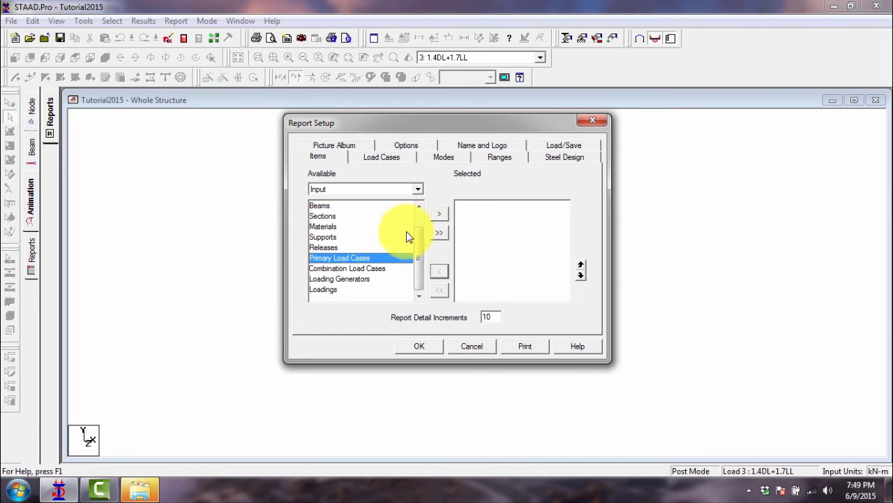
left_click(440, 214)
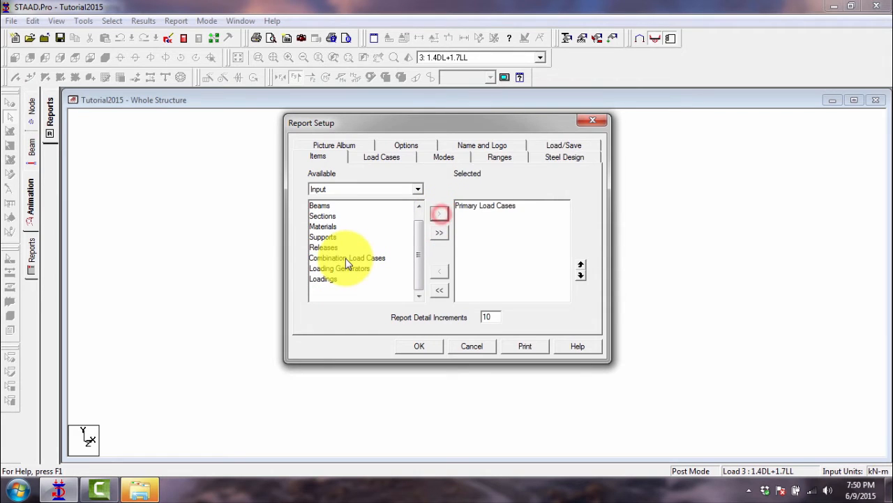
left_click(347, 259)
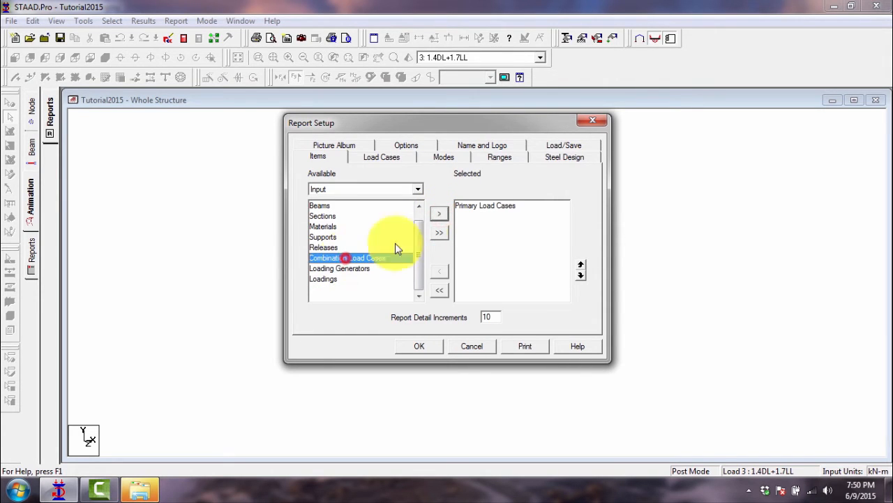
left_click(439, 215)
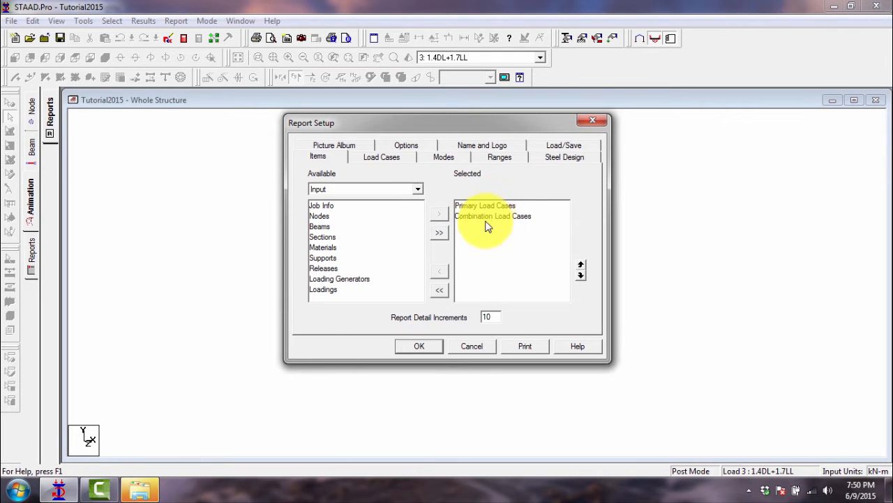
Step: Switch the available report items to the Output category and add Reaction Summary to the selected items
left_click(340, 189)
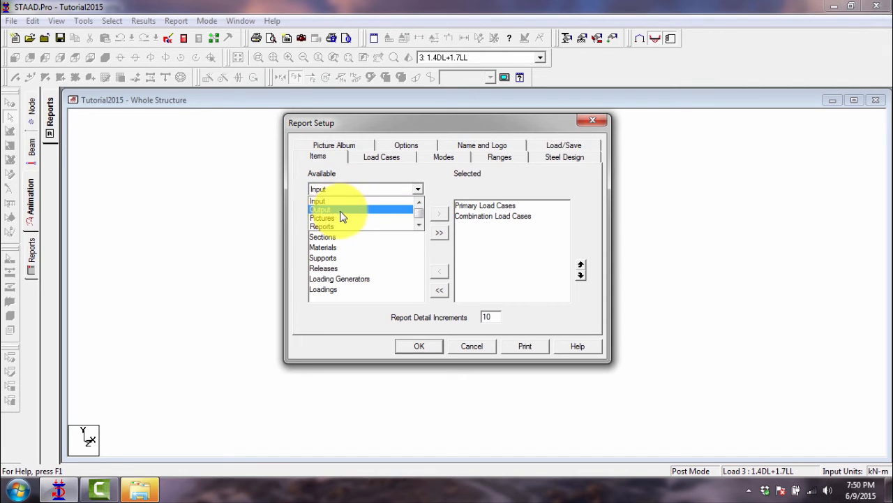
left_click(342, 209)
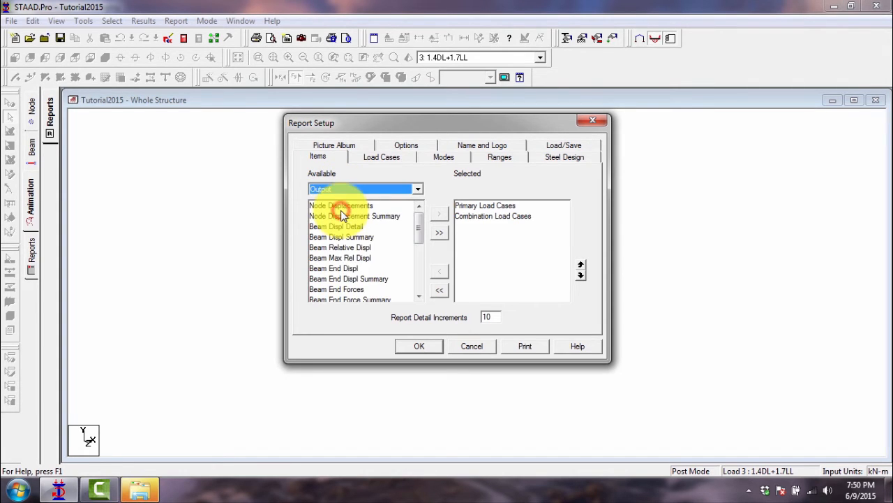
left_click(354, 206)
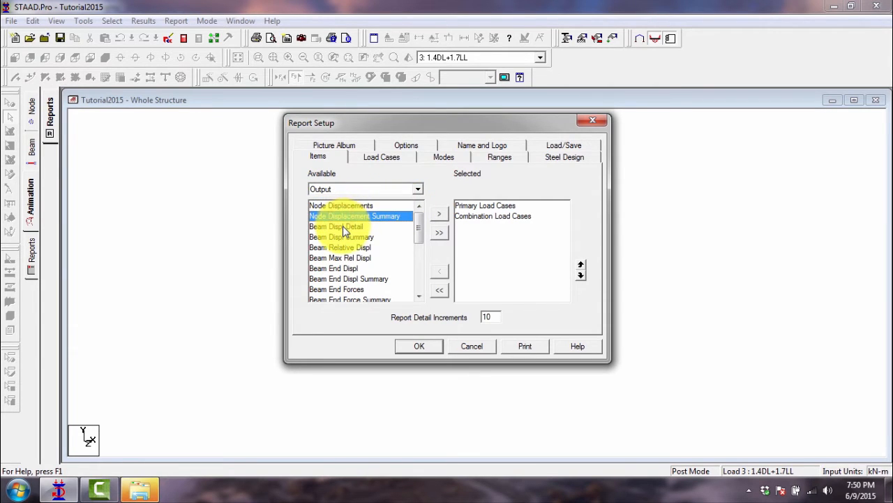
left_click(339, 226)
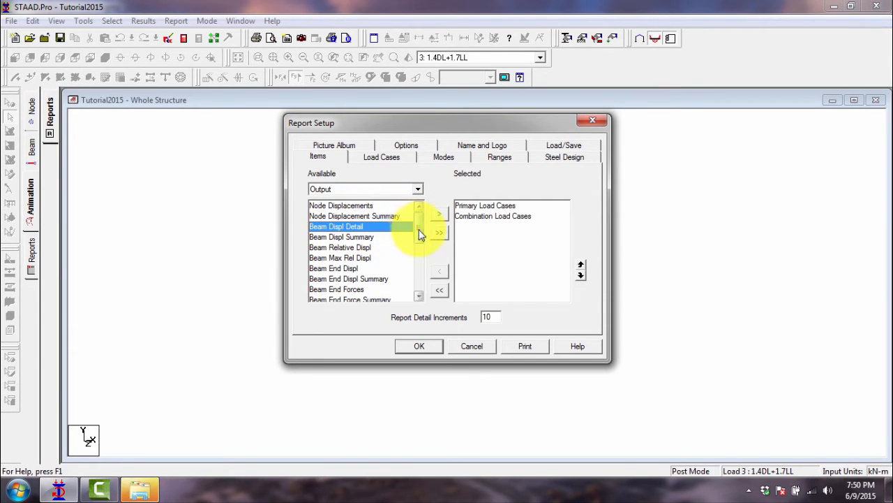
mouse_move(418, 230)
left_mouse_down()
mouse_move(418, 252)
mouse_move(419, 225)
mouse_move(422, 244)
left_mouse_up()
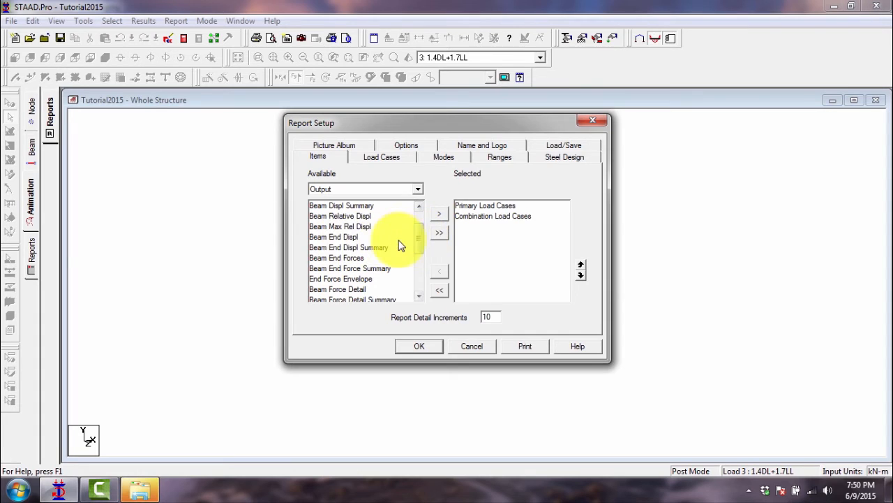
left_click(360, 268)
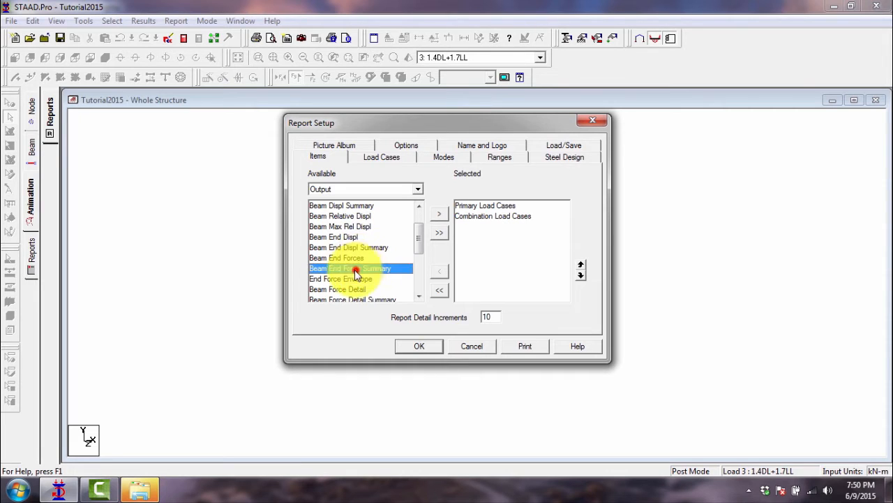
left_click_drag(419, 243, 420, 282)
left_click(339, 249)
left_click(351, 278)
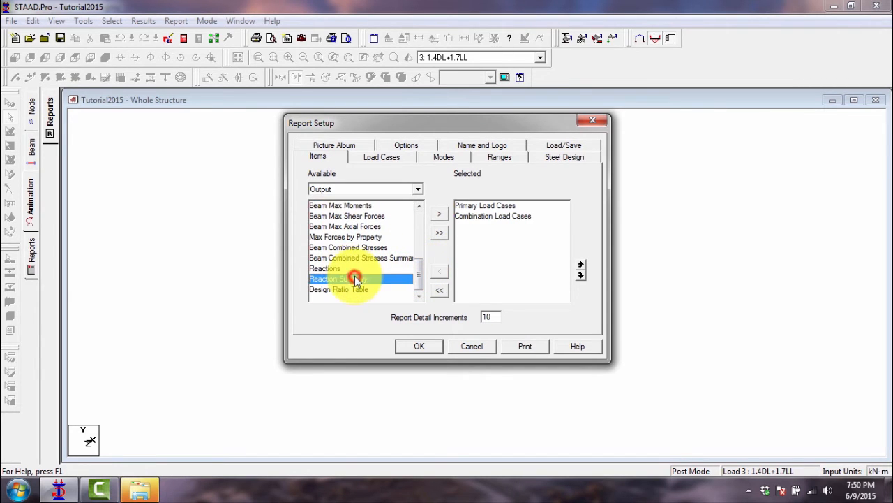
mouse_move(421, 265)
left_mouse_down()
mouse_move(419, 216)
mouse_move(425, 275)
left_mouse_up()
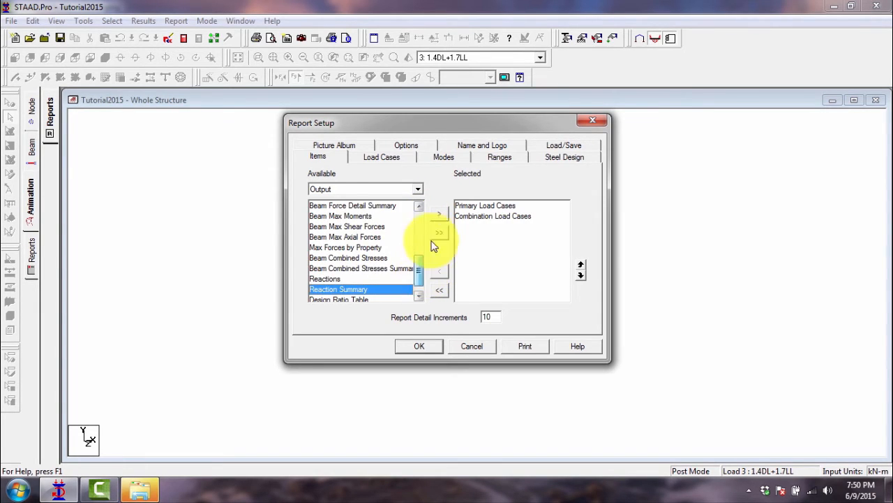
left_click(438, 216)
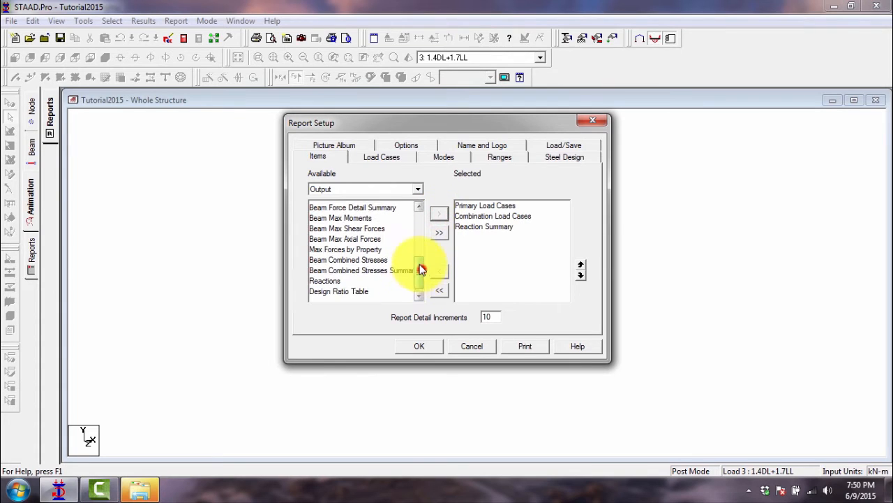
Step: Add the Output items Beam Max Moments and Beam Max Shear Forces to the report selection
left_click_drag(421, 265, 412, 253)
left_click(398, 268)
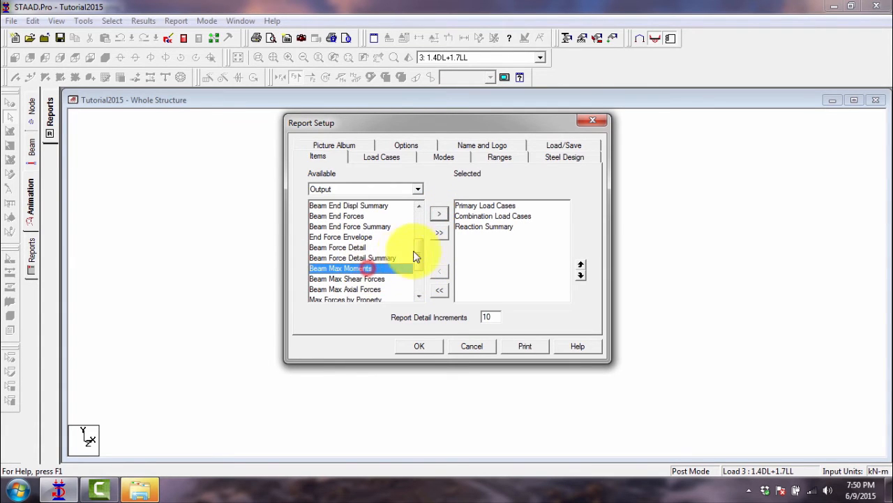
left_click(437, 218)
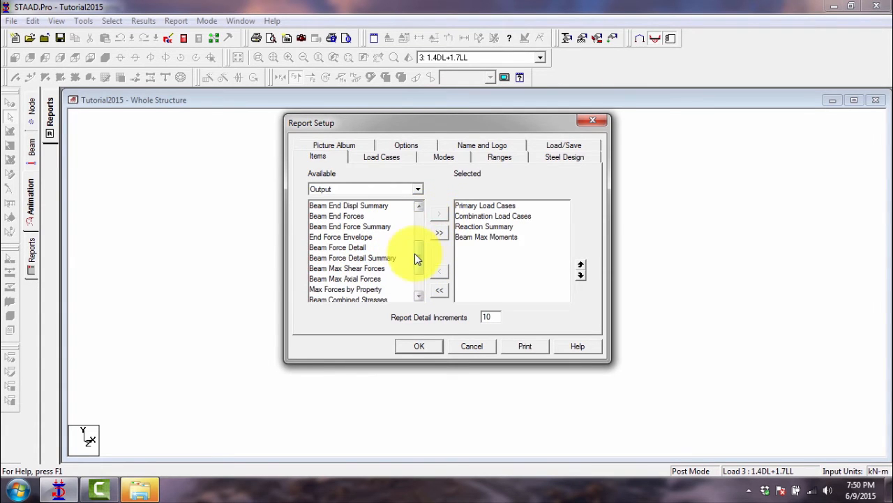
mouse_move(415, 254)
left_mouse_down()
mouse_move(423, 278)
mouse_move(422, 256)
left_mouse_up()
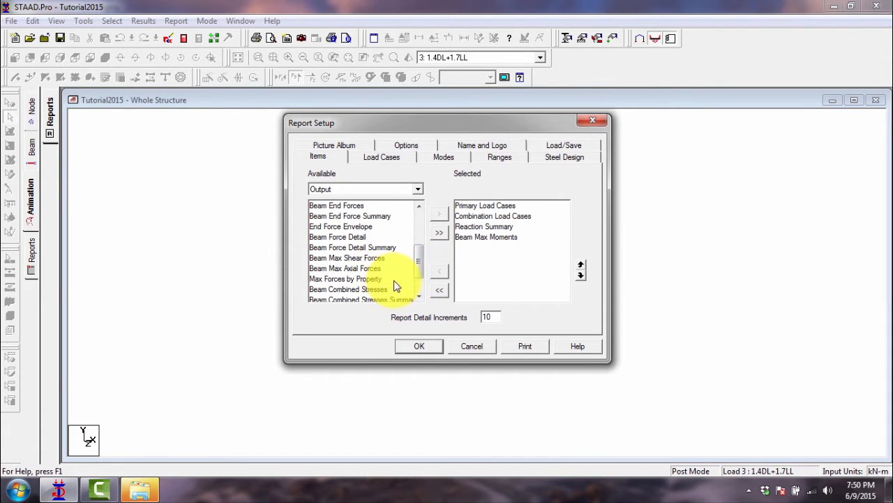
left_click(359, 257)
left_click(439, 215)
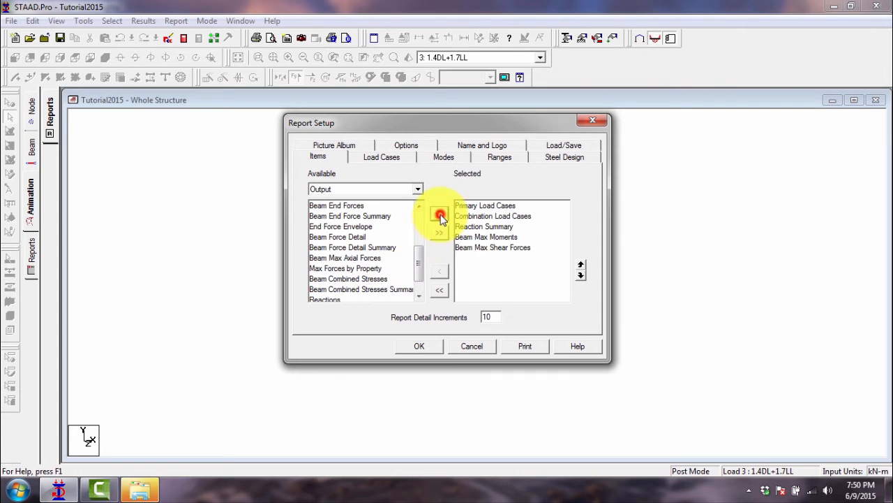
Step: Check the Reports, Pictures and Steel Design Output categories for available report items, ending back on the Input category
left_click(366, 189)
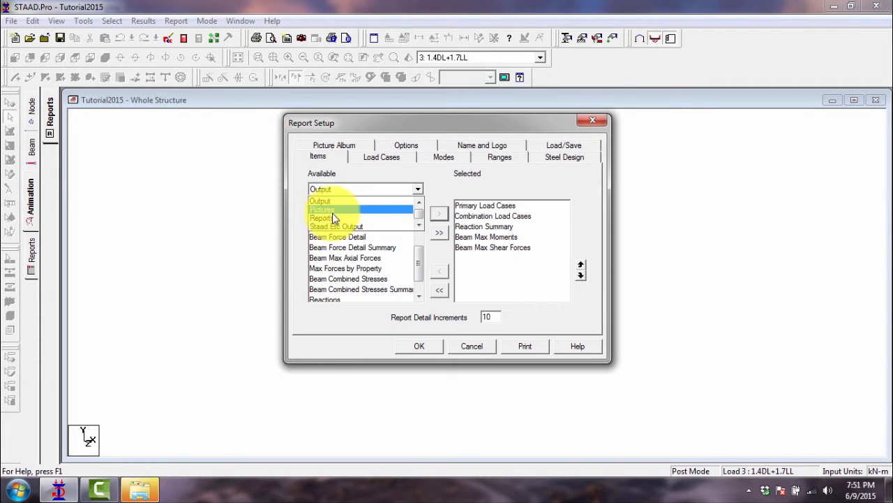
left_click(361, 219)
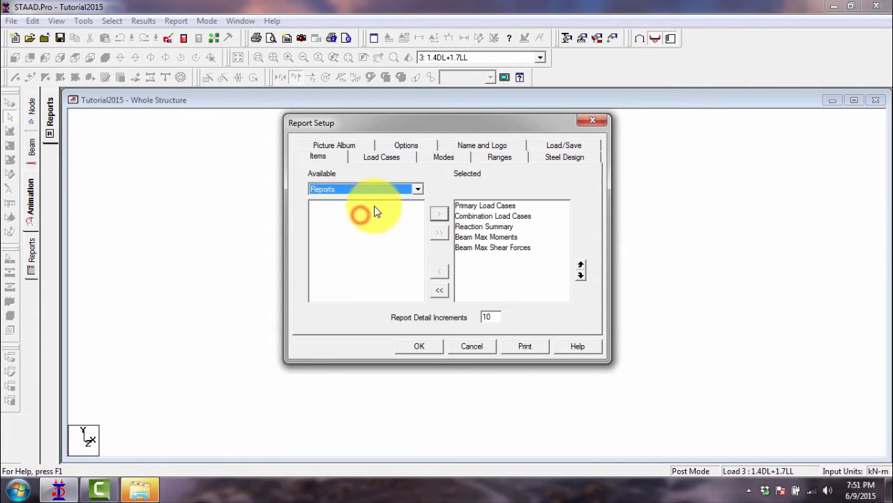
left_click(403, 189)
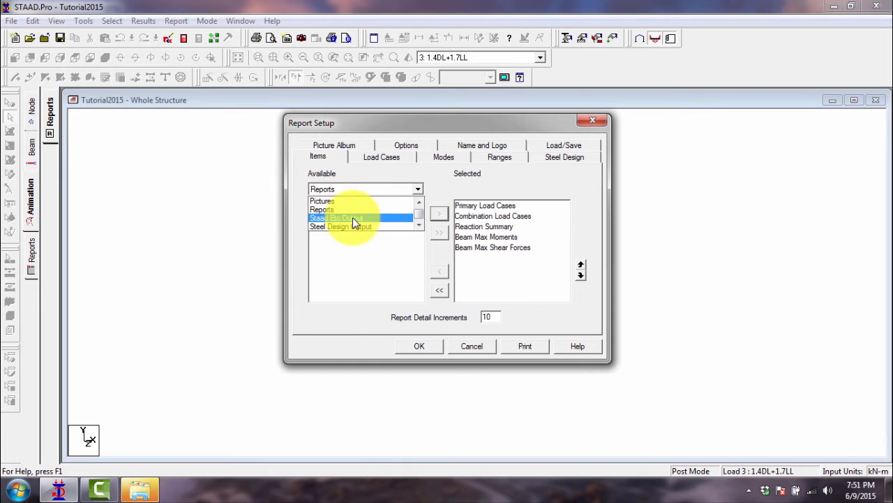
left_click(340, 201)
left_click(364, 187)
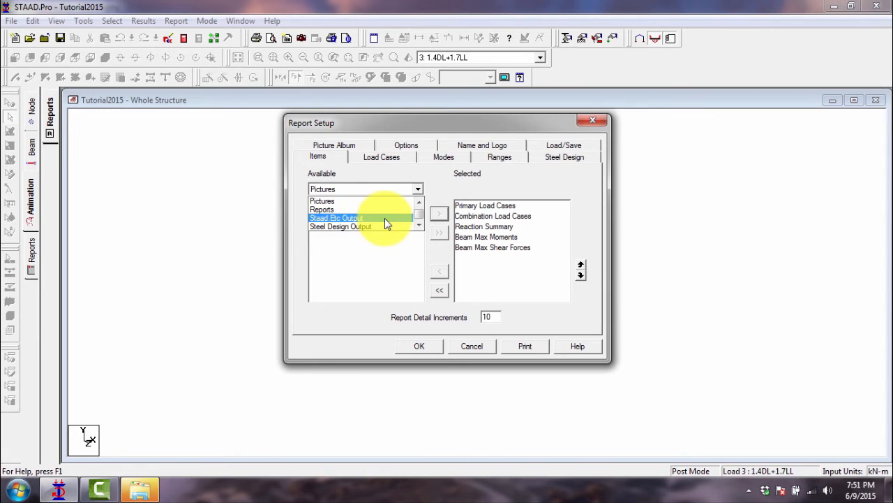
left_click(334, 225)
left_click(347, 188)
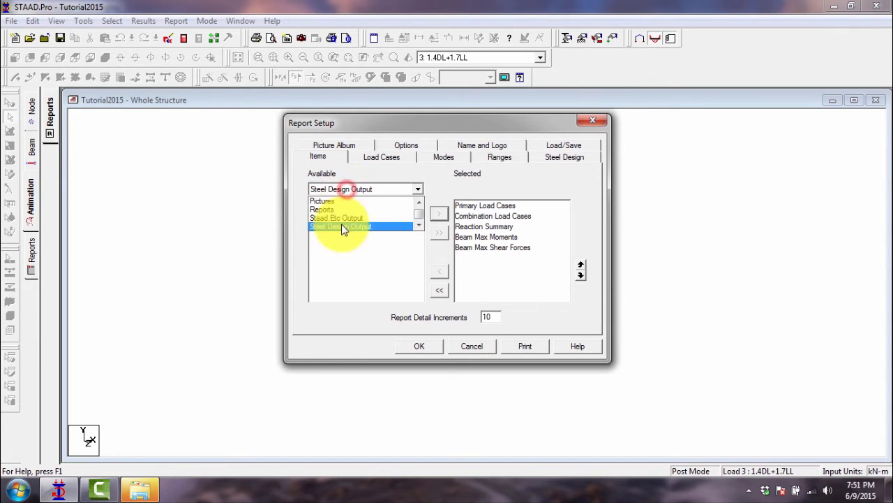
left_click(342, 227)
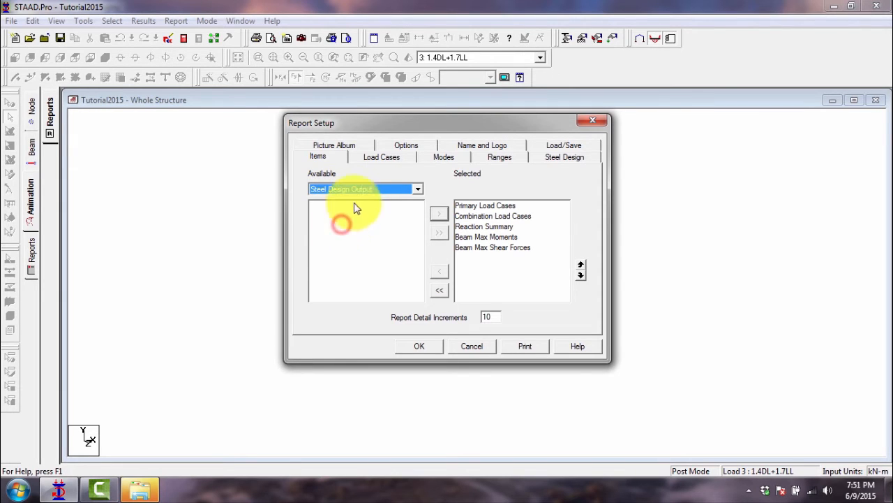
left_click(362, 188)
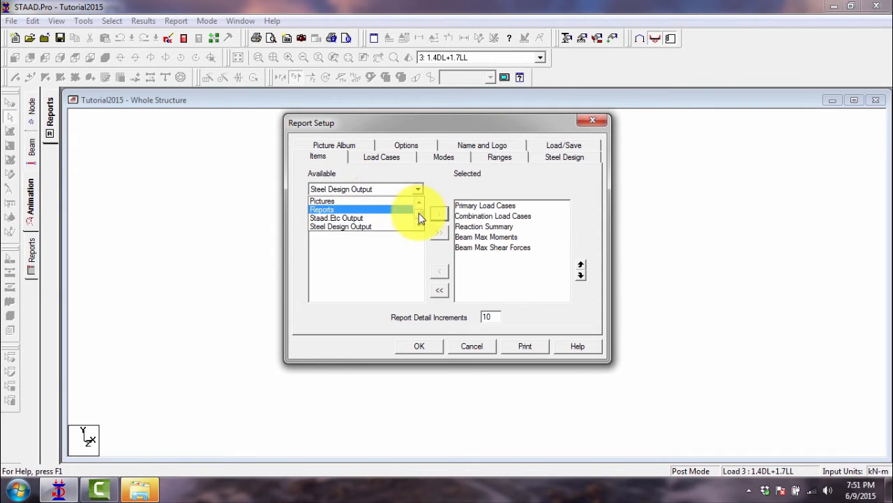
scroll(419, 212, "up", 1)
left_click(356, 201)
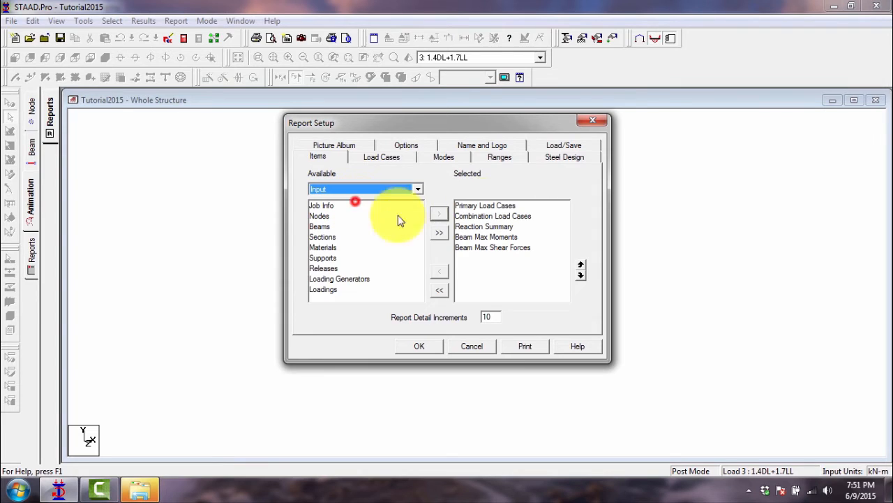
Step: Review each item selected for the report, from Primary Load Cases to Beam Max Shear Forces, ending on Primary Load Cases
left_click(483, 207)
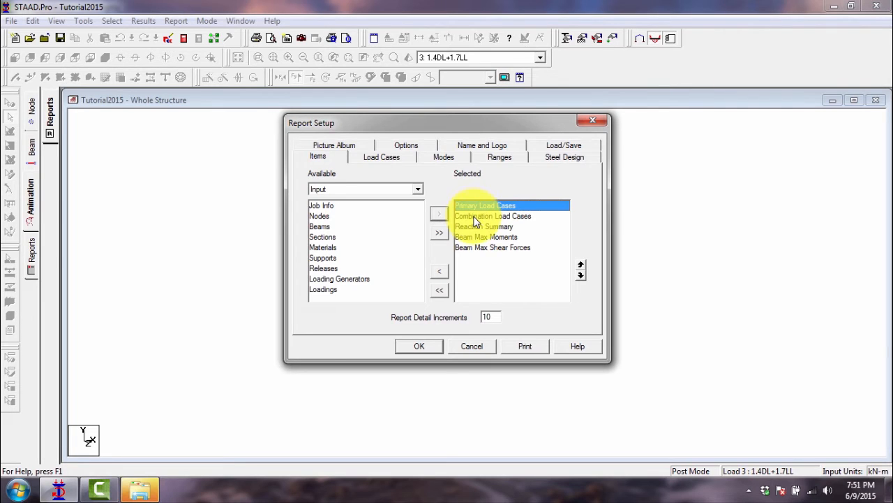
left_click(478, 217)
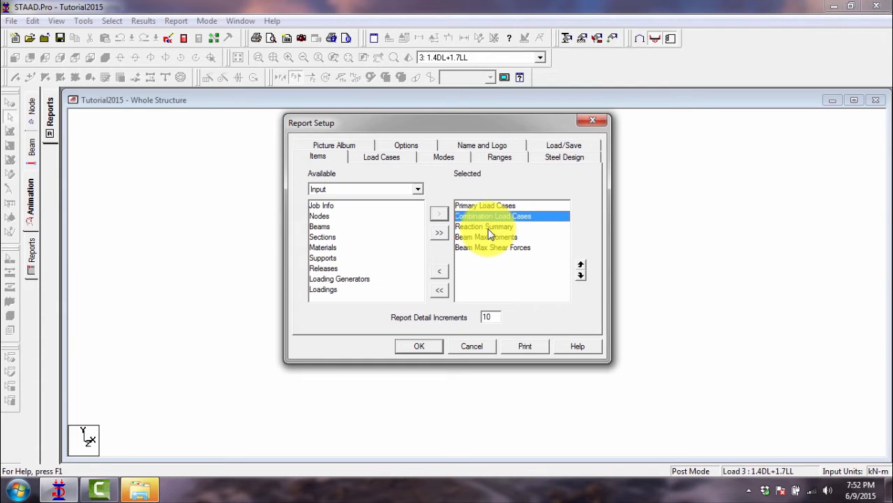
left_click(488, 228)
left_click(477, 237)
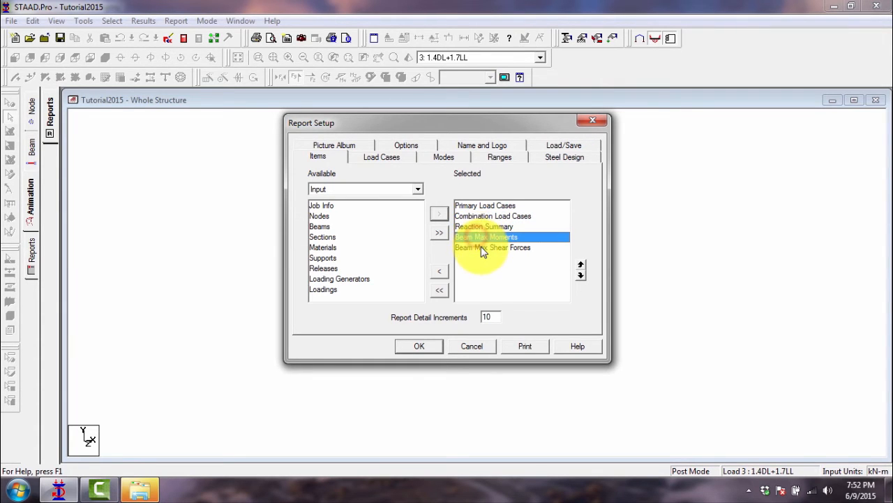
left_click(483, 248)
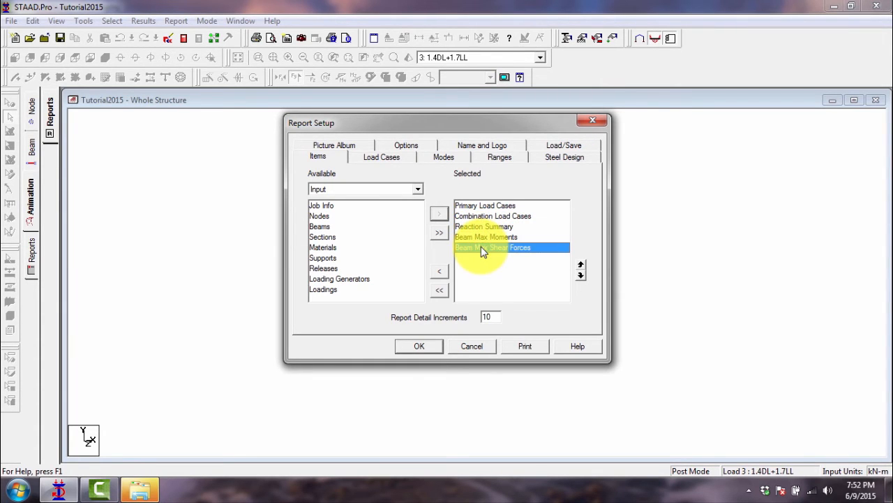
left_click(487, 208)
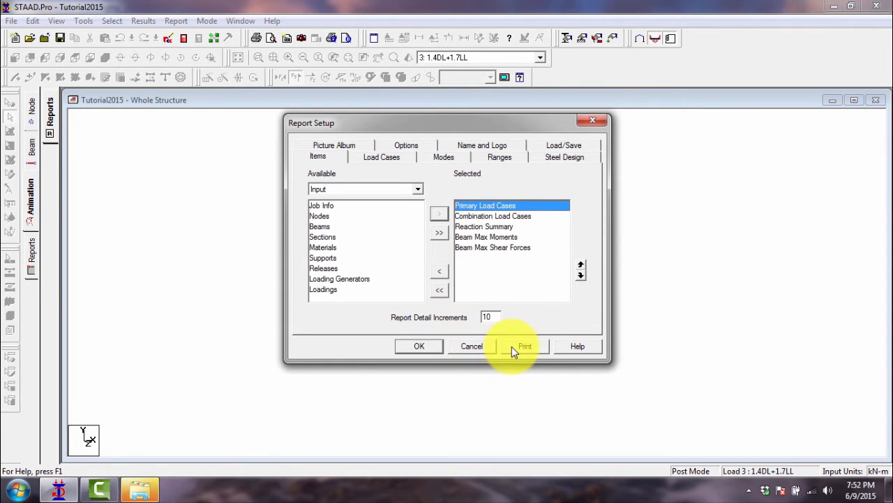
Step: Accept the report setup and export the report as an MS Word file named Tutorial2015 in the Staad Tutorial 2015 folder
left_click(419, 346)
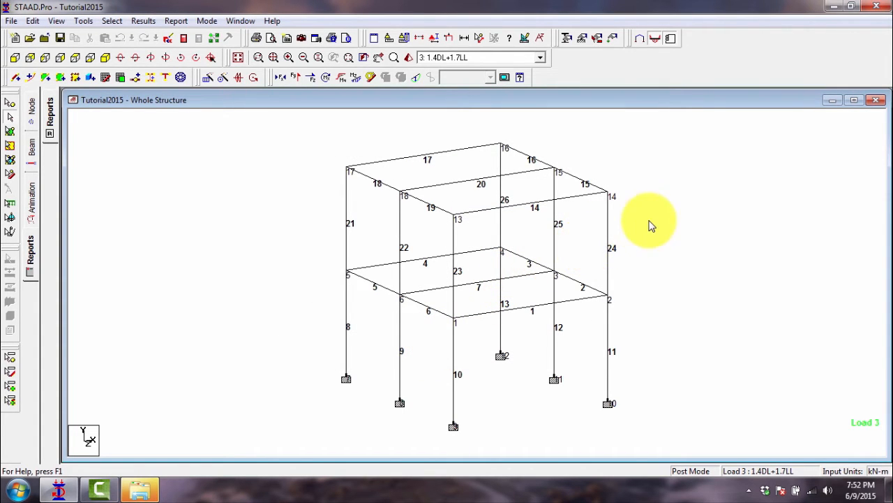
left_click(11, 23)
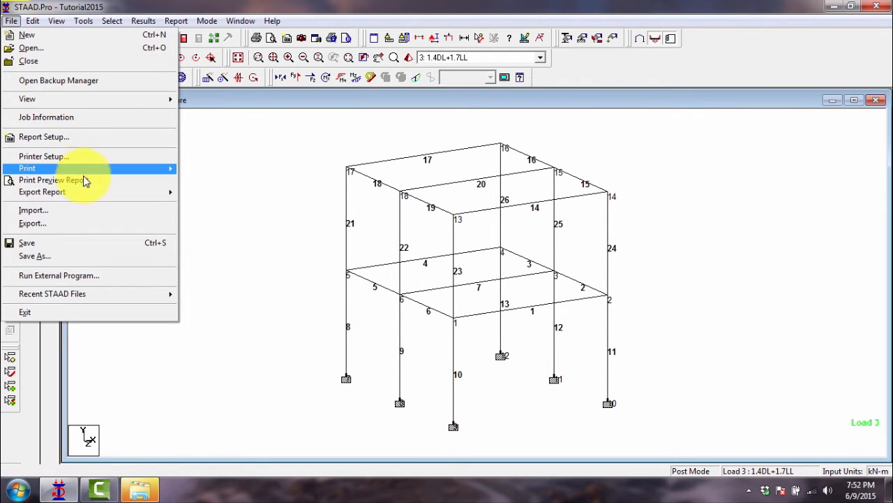
mouse_move(83, 196)
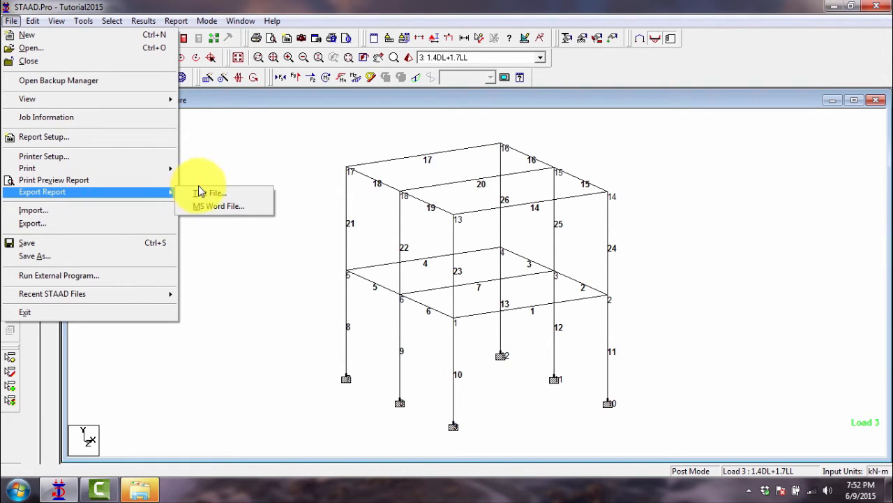
left_click(211, 205)
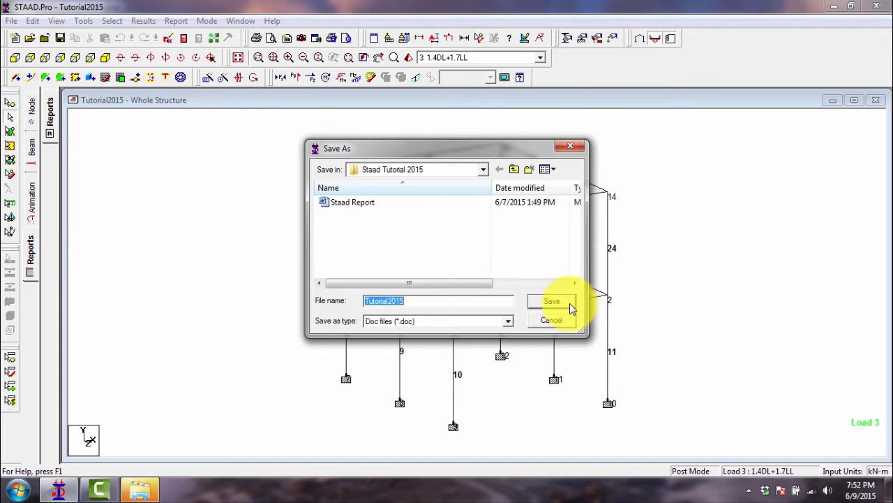
left_click(394, 169)
left_click(424, 170)
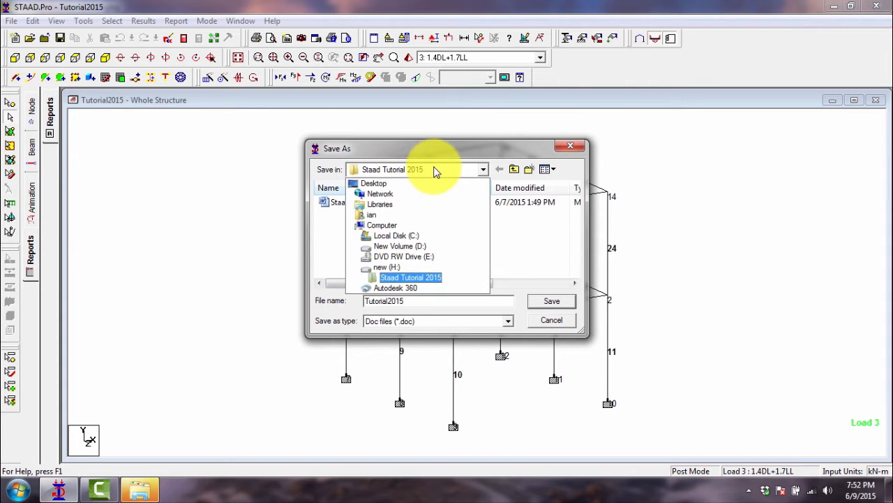
left_click(411, 279)
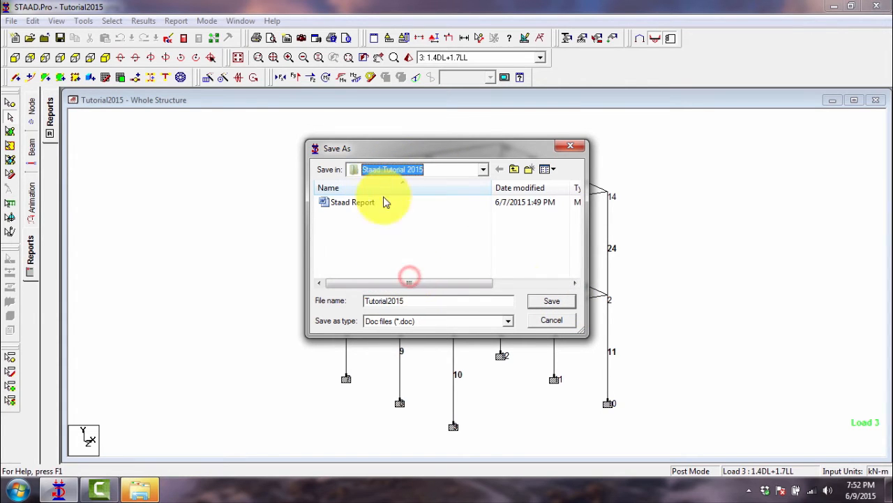
left_click(551, 301)
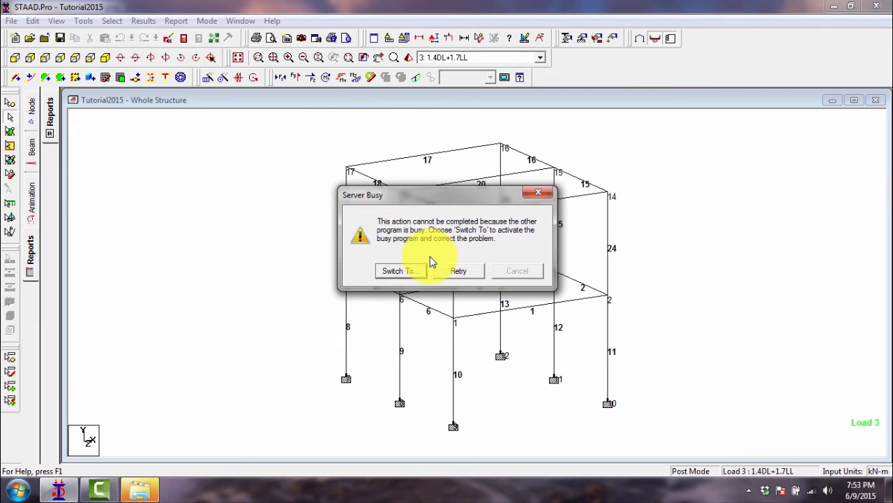
Step: Retry the busy Word export and apply the STAAD_Pro template to the report
left_click(445, 272)
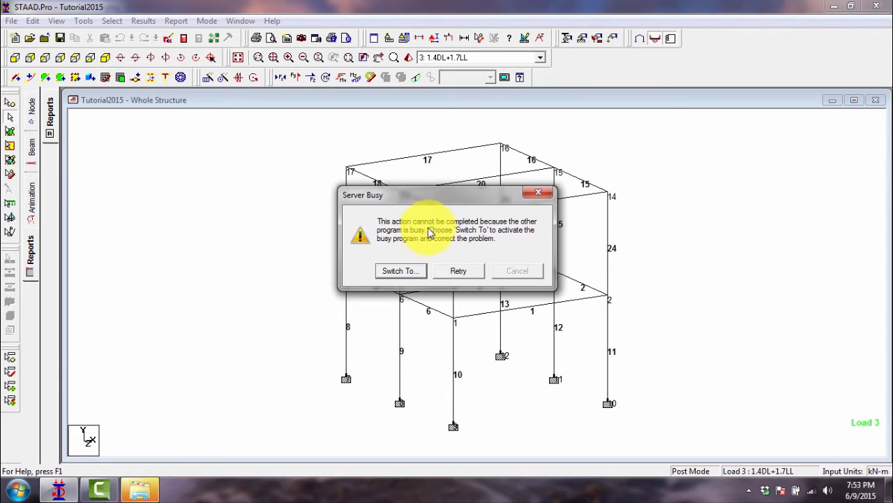
left_click(464, 270)
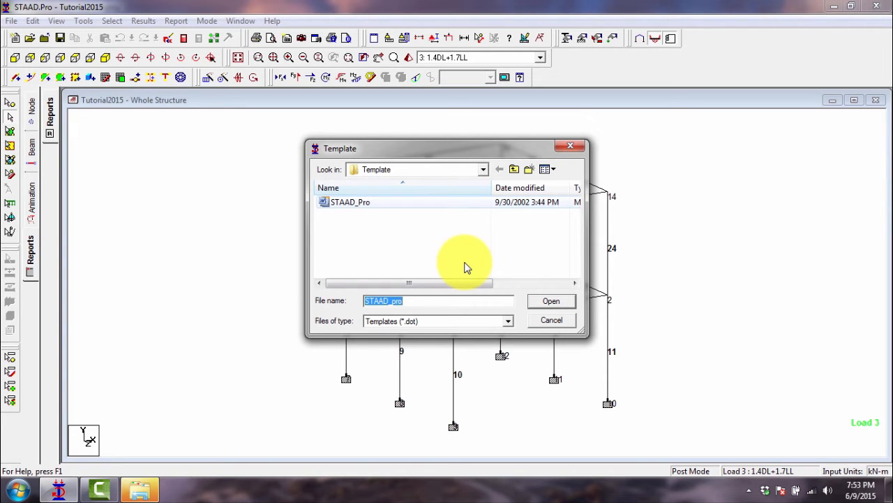
left_click(350, 203)
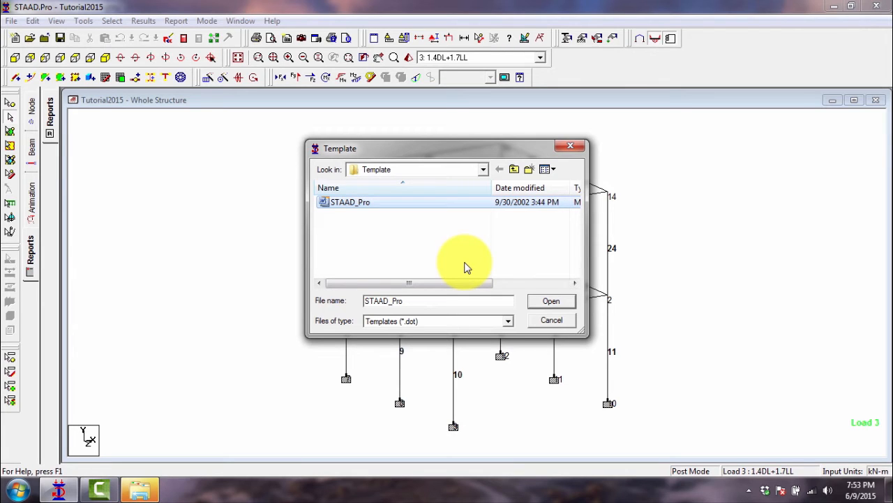
key("Return")
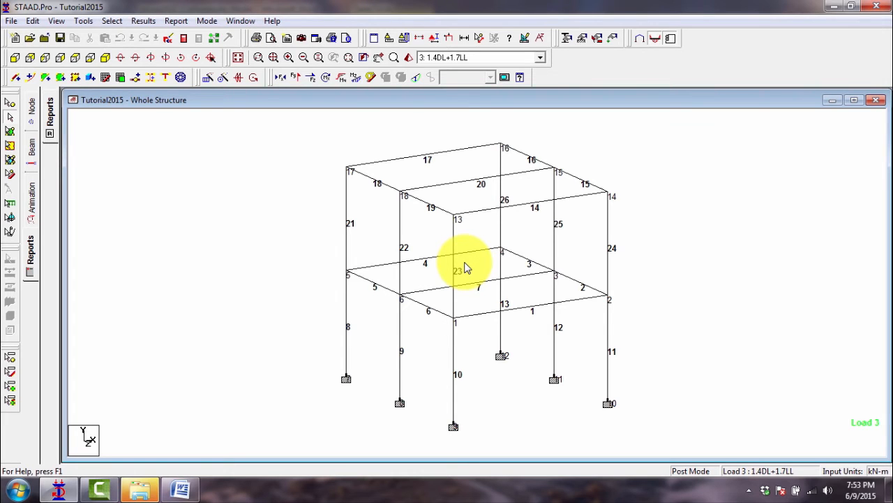
Step: Switch to the exported Tutorial2015 document in Microsoft Word and look through all its report pages, ending back on the first page
mouse_move(182, 490)
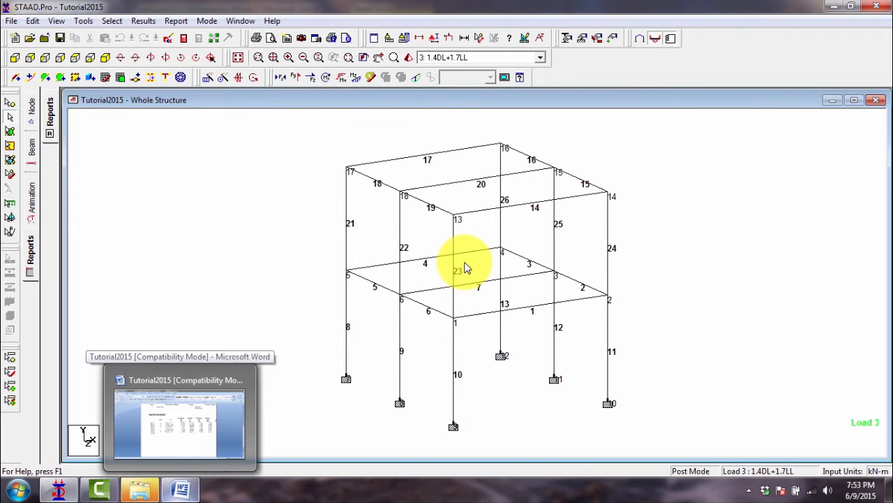
left_click(179, 422)
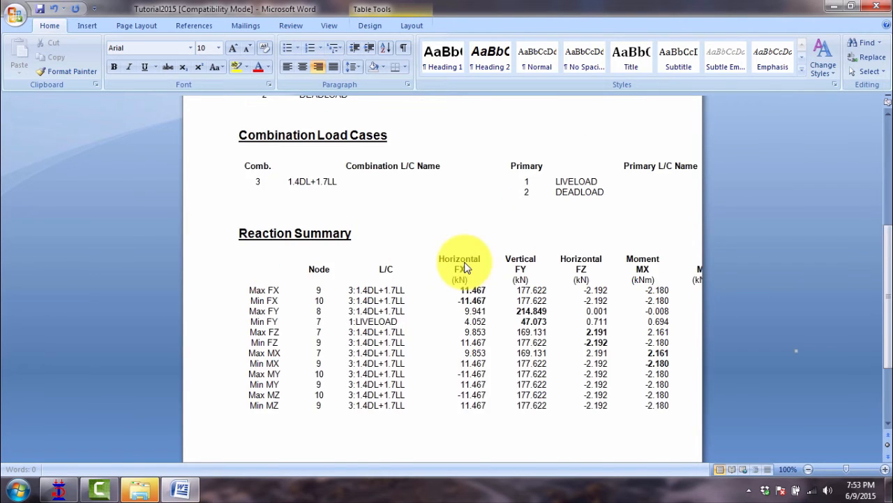
scroll(466, 267, "down", 3)
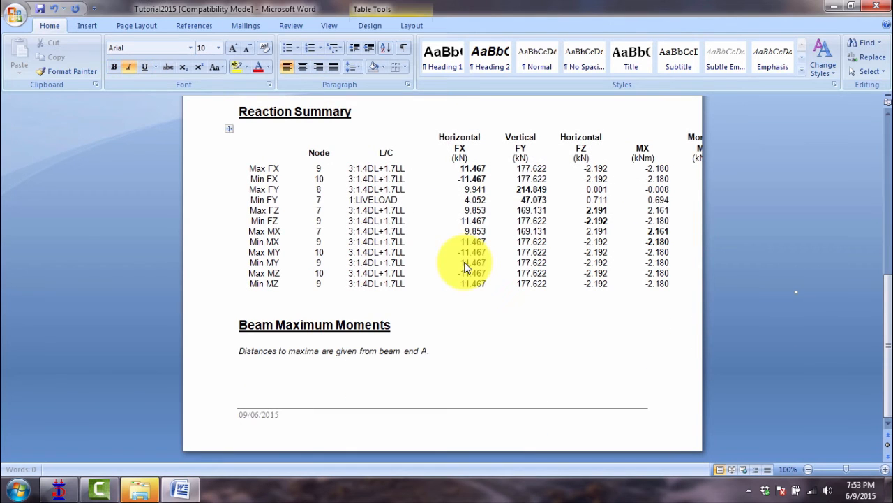
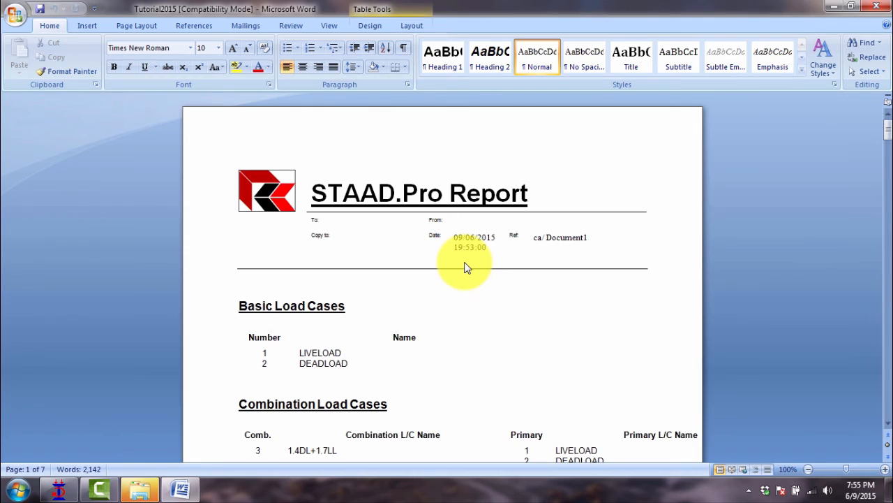
scroll(467, 267, "down", 5)
scroll(466, 268, "down", 6)
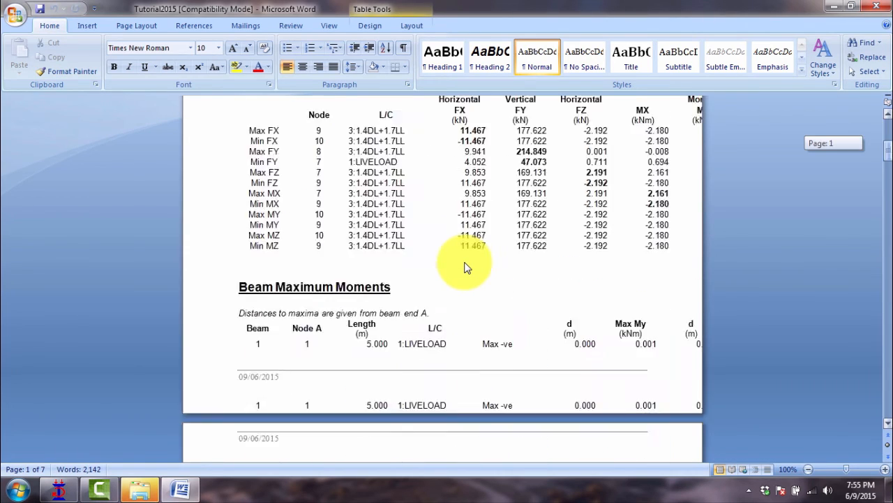
scroll(467, 268, "down", 10)
scroll(467, 268, "up", 16)
scroll(467, 268, "down", 20)
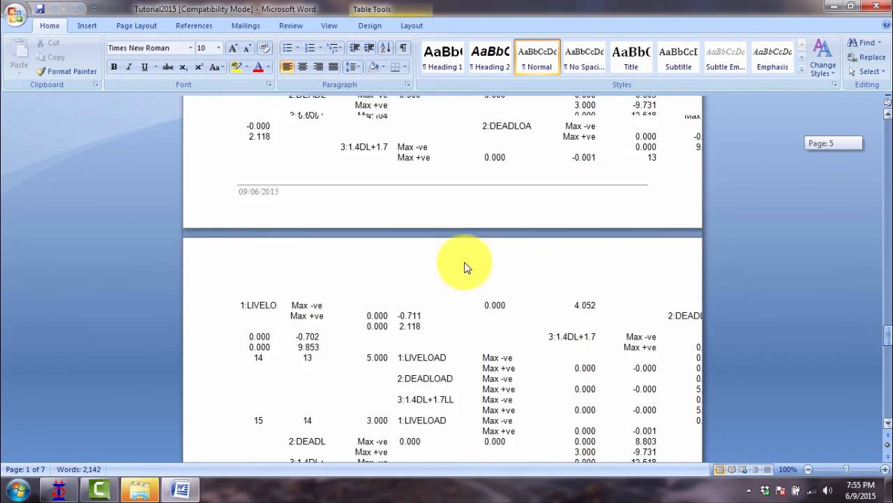
scroll(466, 267, "down", 20)
scroll(467, 268, "up", 8)
scroll(466, 268, "down", 8)
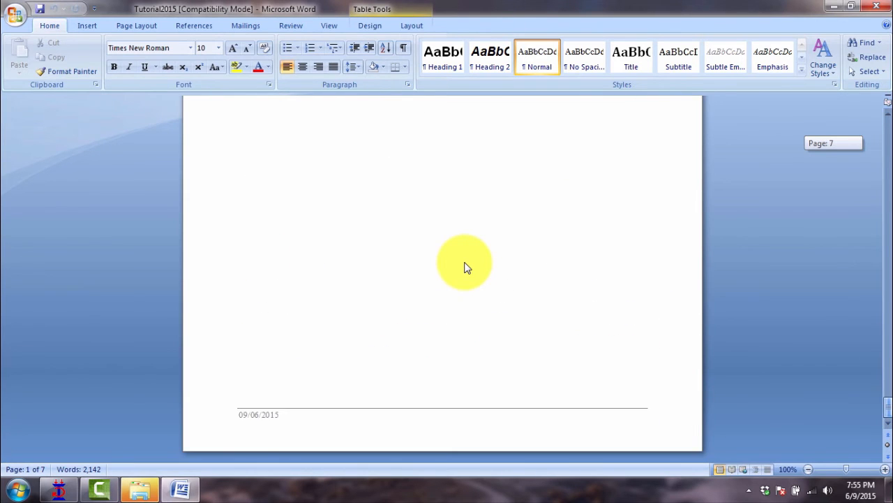
scroll(466, 268, "up", 20)
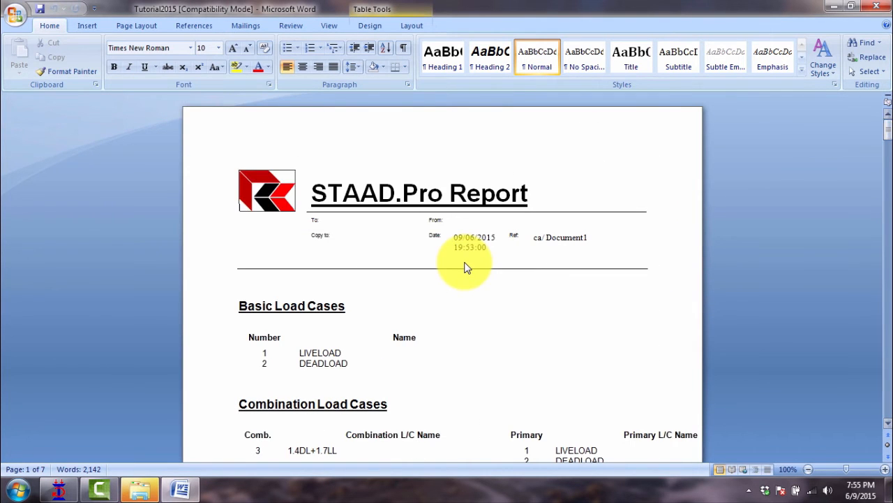
Step: Check the extent of the Basic Load Cases table by selecting it as a whole, and deselect it again
scroll(467, 268, "down", 3)
scroll(467, 268, "down", 2)
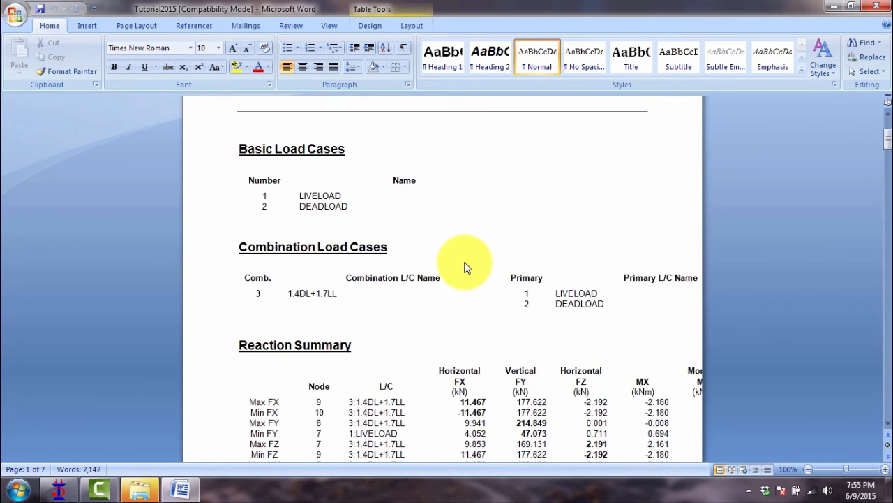
left_click(229, 167)
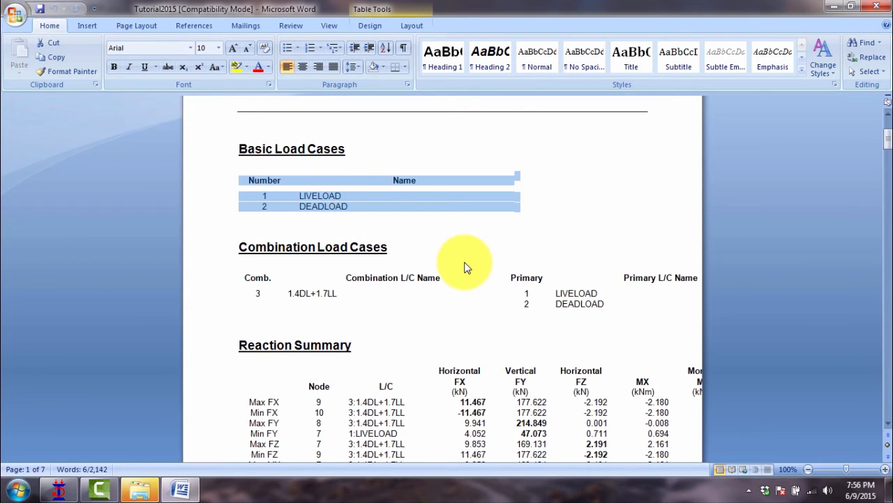
left_click(256, 247)
left_click(229, 167)
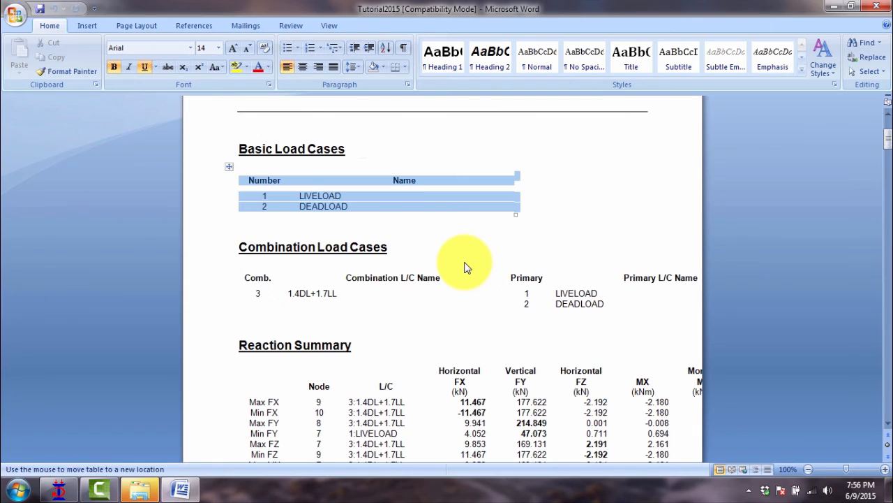
left_click(256, 247)
Step: Shrink the Combination Load Cases table's width so all its columns, including Factor, fit on the page
scroll(467, 268, "down", 1)
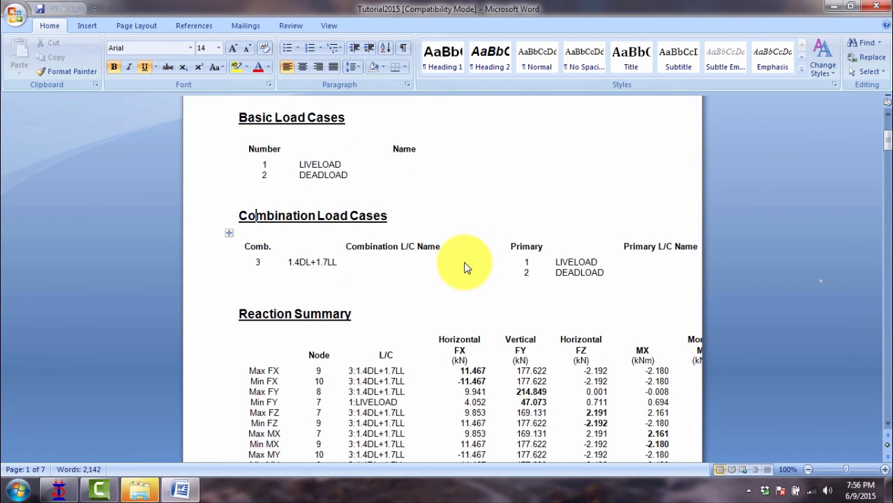
left_click(228, 232)
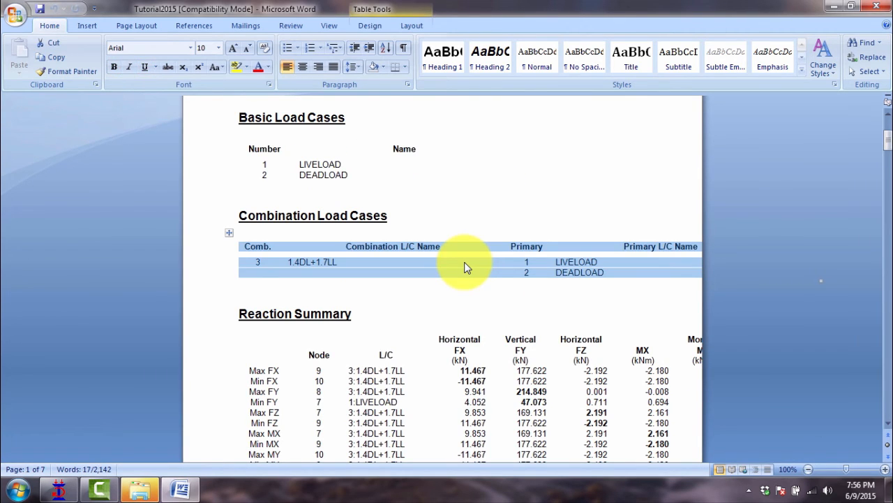
mouse_move(821, 281)
left_mouse_down()
mouse_move(661, 300)
mouse_move(669, 301)
left_mouse_up()
scroll(467, 268, "down", 3)
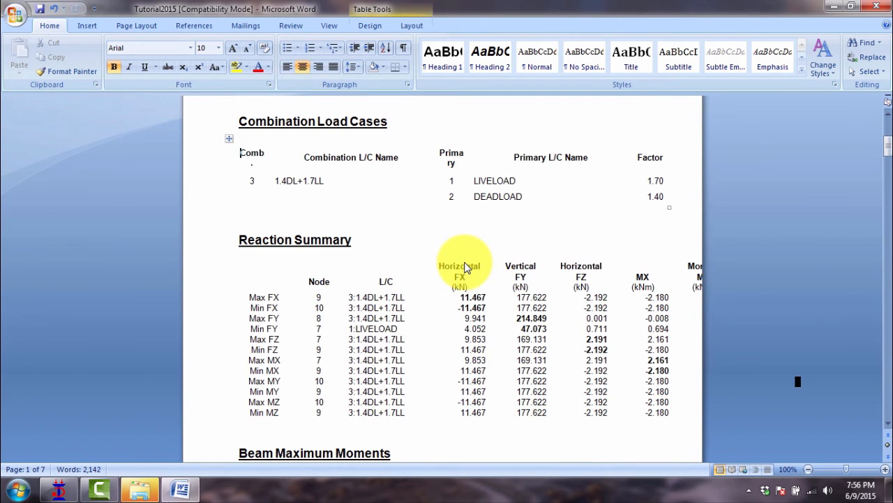
Step: Select the entire Reaction Summary table and set the document zoom to 80% to view several pages together
left_click(255, 240)
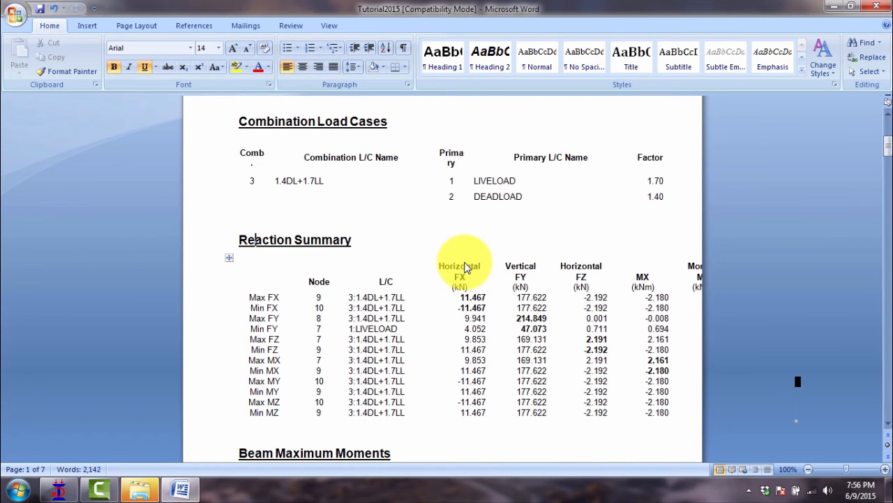
left_click(229, 257)
scroll(466, 267, "down", 3)
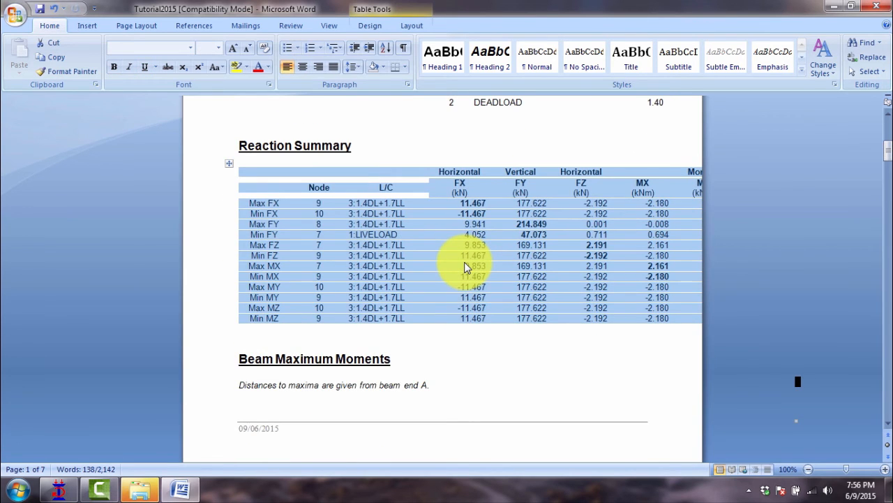
scroll(467, 268, "down", 3)
scroll(467, 268, "down", 2, "ctrl")
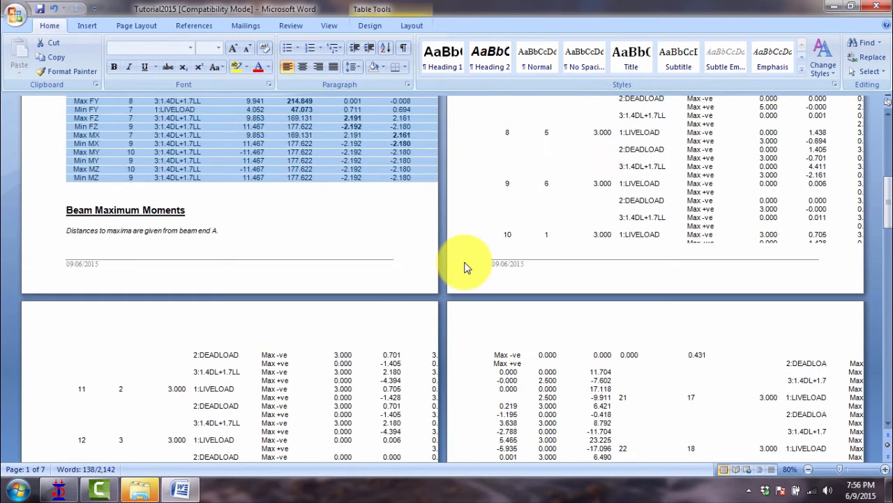
key("alt")
key("p")
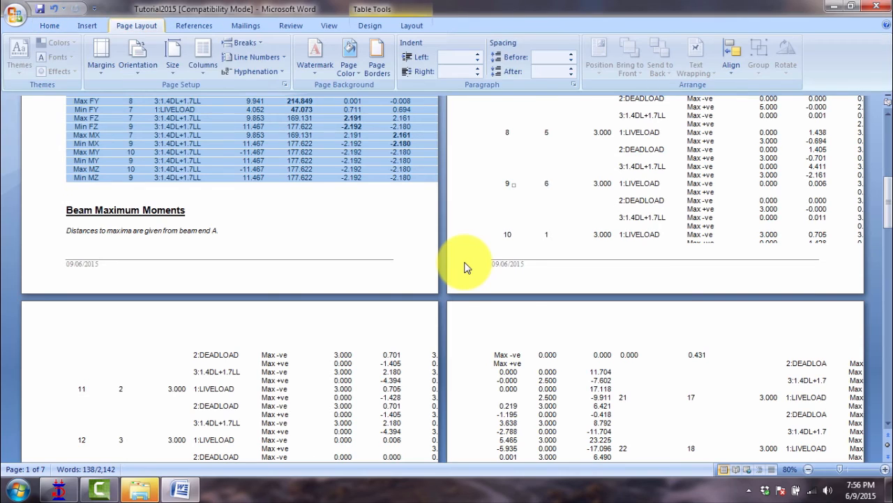
key("Left")
key("Left")
key("Right")
key("Right")
key("Right")
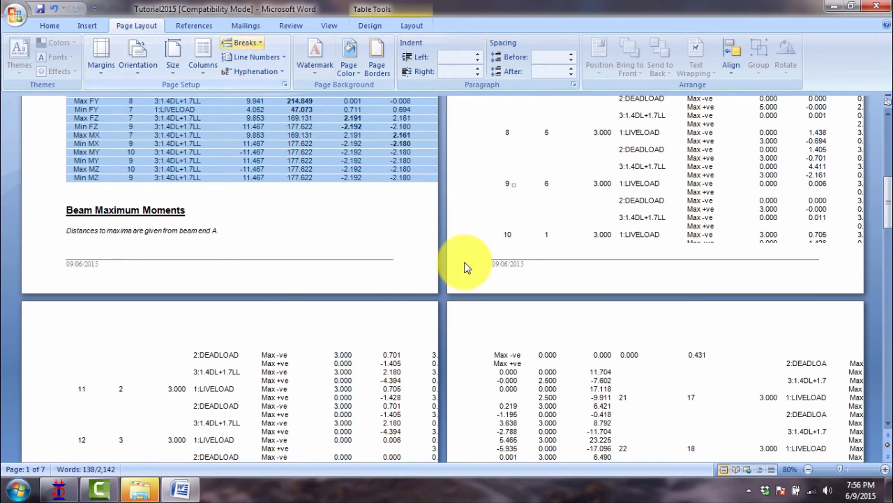
key("Up")
key("Left")
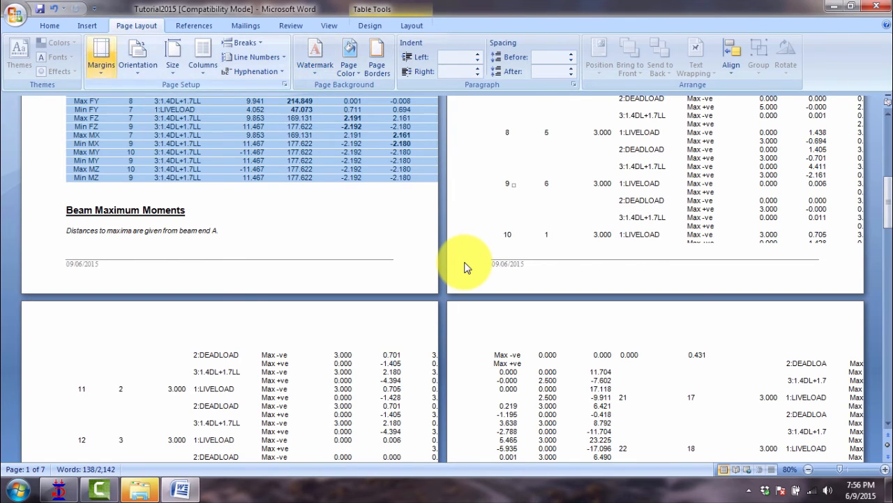
key("Right")
key("Left")
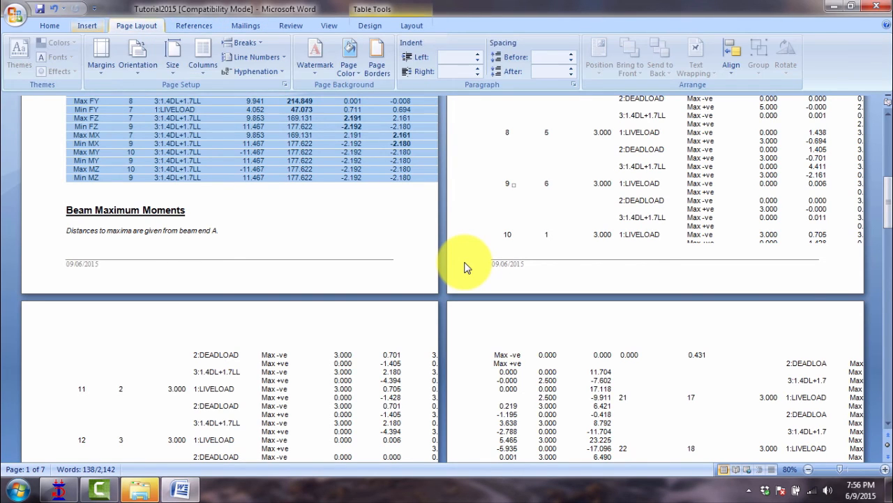
key("Down")
key("Right")
key("Right")
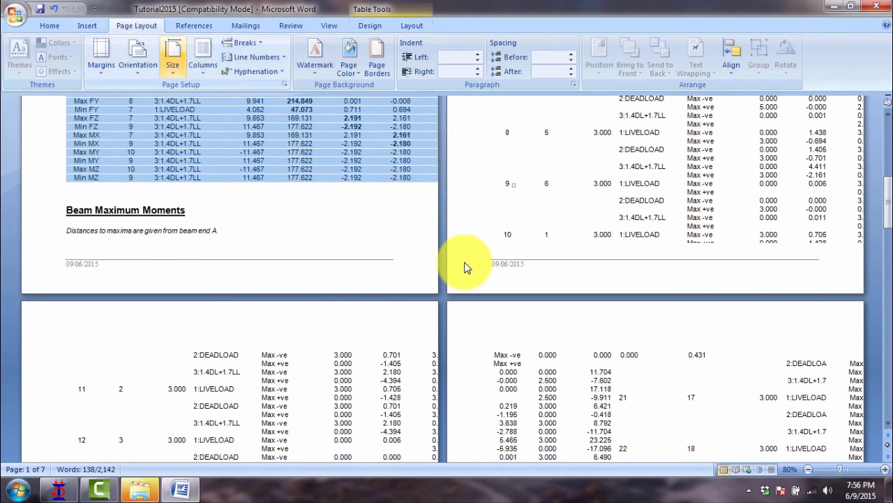
key("Down")
key("Right")
key("Right")
key("Right")
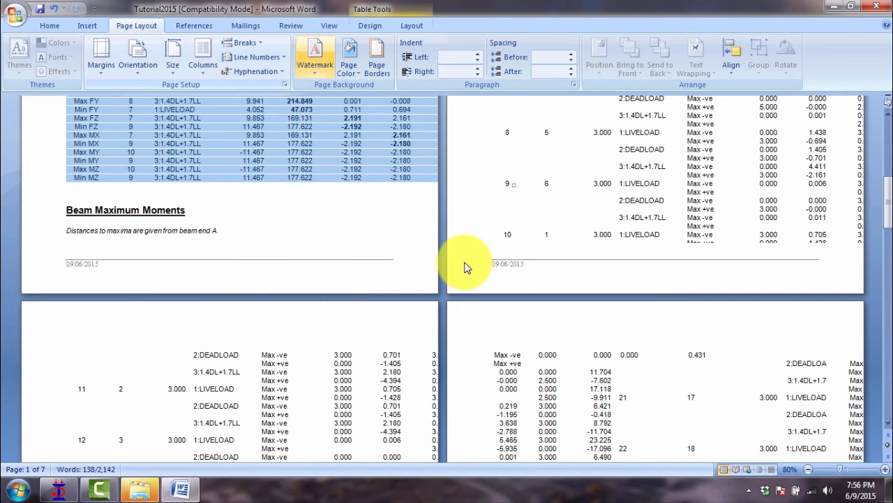
key("Right")
key("Right")
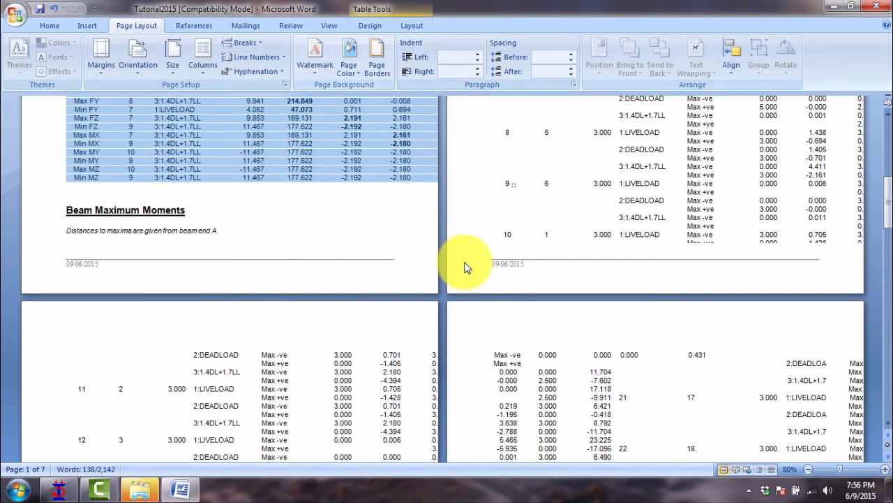
Step: Examine how far the Reaction Summary table runs past the page edge at 100% zoom, selecting and deselecting its first column
scroll(466, 267, "up", 2, "ctrl")
scroll(466, 268, "up", 5)
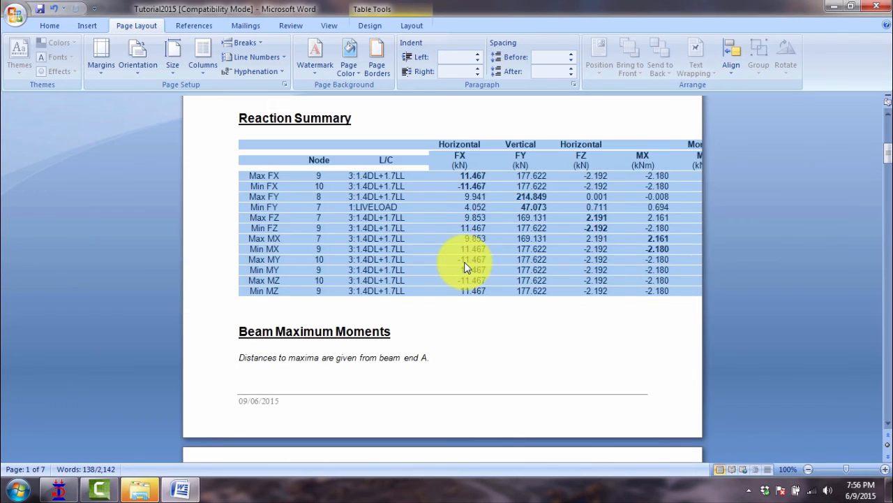
scroll(466, 267, "down", 5)
scroll(466, 268, "down", 1, "ctrl")
scroll(466, 267, "down", 1, "ctrl")
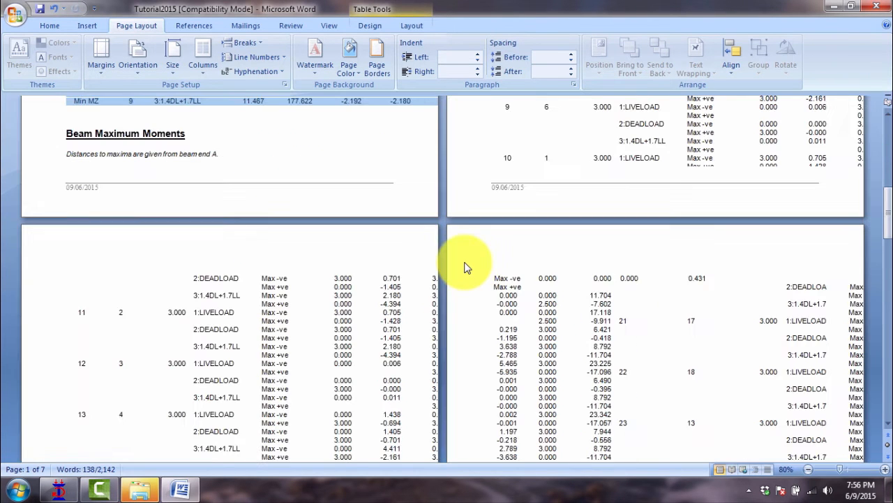
scroll(467, 267, "up", 3)
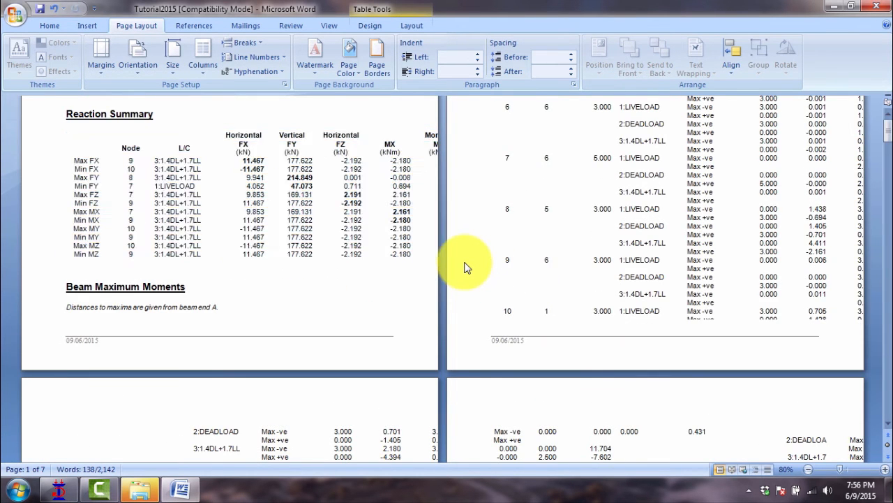
scroll(467, 268, "up", 2, "ctrl")
scroll(467, 267, "up", 5)
key("Up")
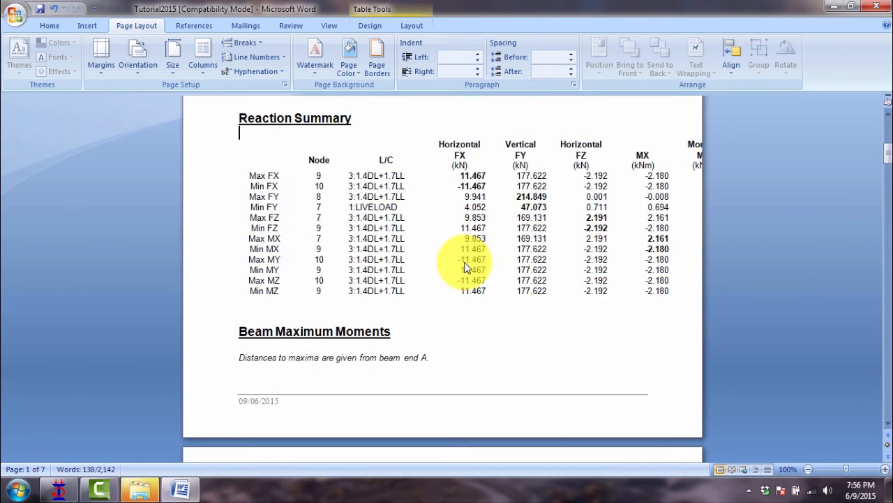
key("alt+shift+Page_Down")
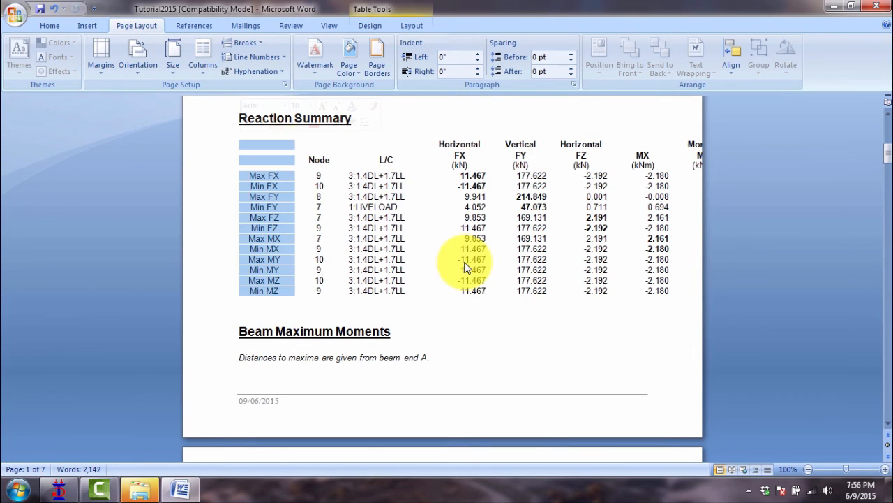
key("Up")
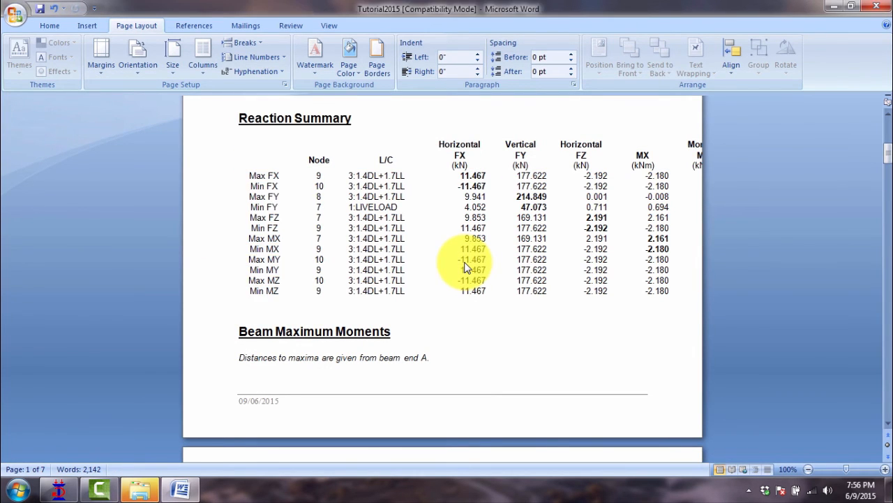
key("alt+shift+Page_Down")
key("Up")
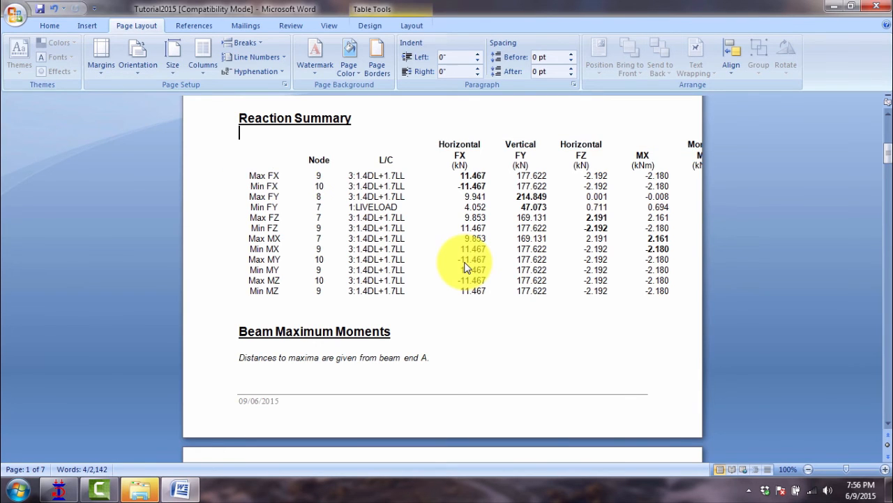
Step: Fit one whole page in the view and shrink the Reaction Summary table's width so all its columns, including MZ, fit on the page
scroll(466, 268, "down", 5, "ctrl")
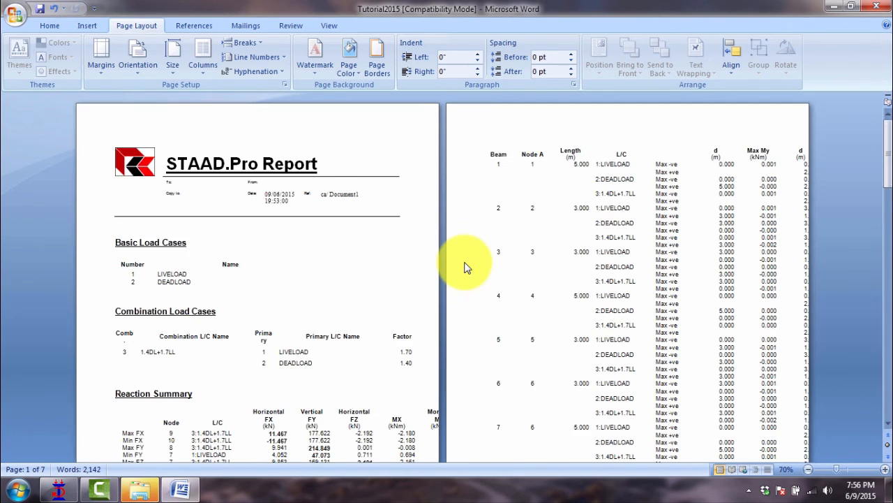
scroll(466, 267, "down", 5, "ctrl")
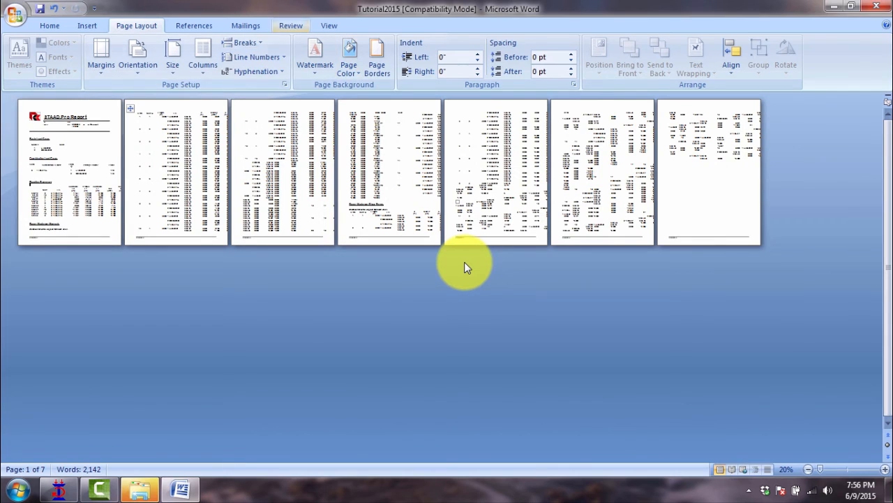
key("alt+w")
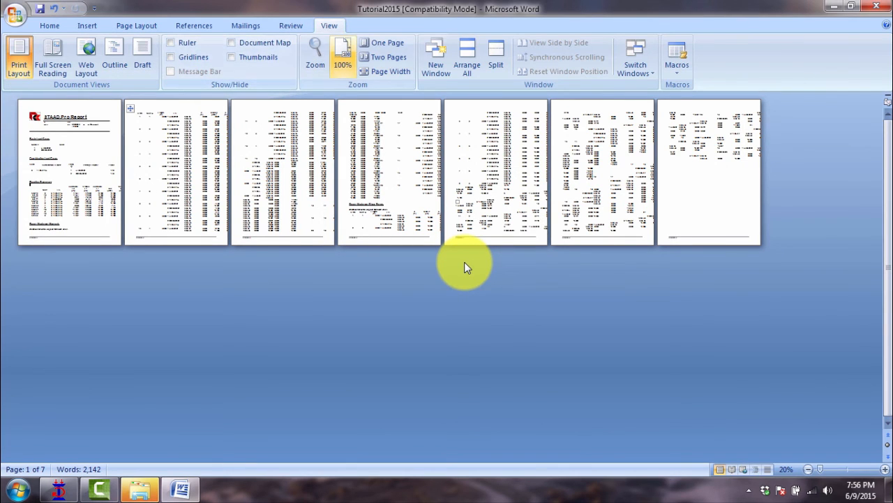
left_click(387, 44)
scroll(466, 267, "down", 1)
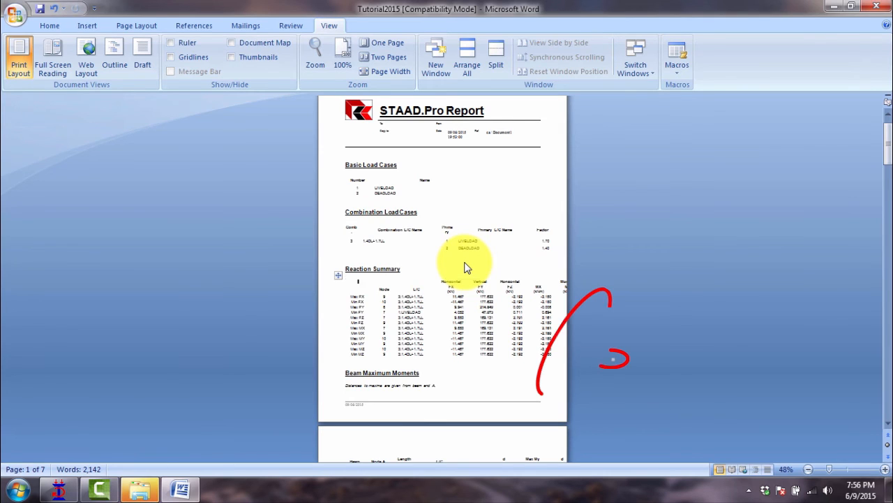
left_click(338, 275)
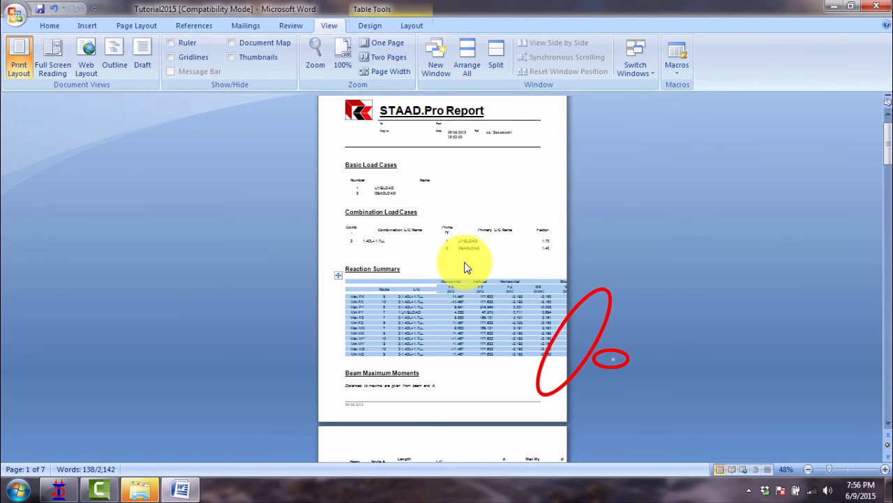
left_click_drag(613, 359, 546, 367)
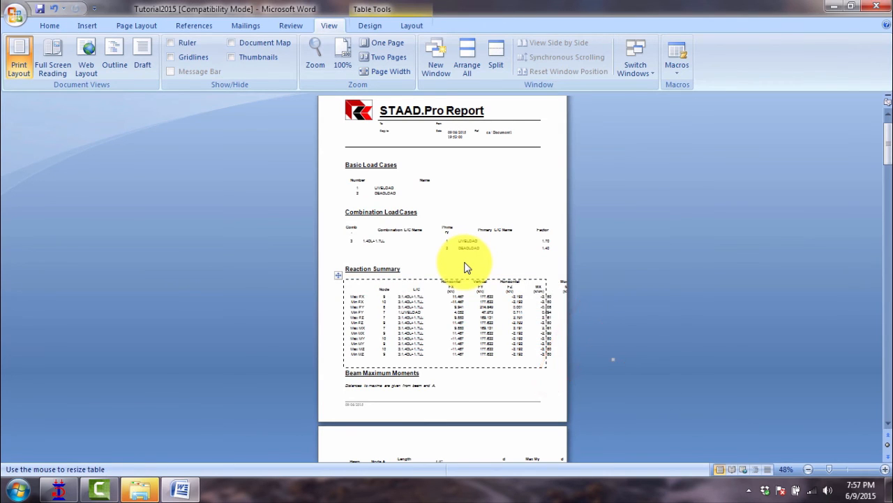
Step: Select the whole Beam Maximum Moments table and try to resize it from its end above Beam Maximum Shear Forces
scroll(466, 267, "down", 5)
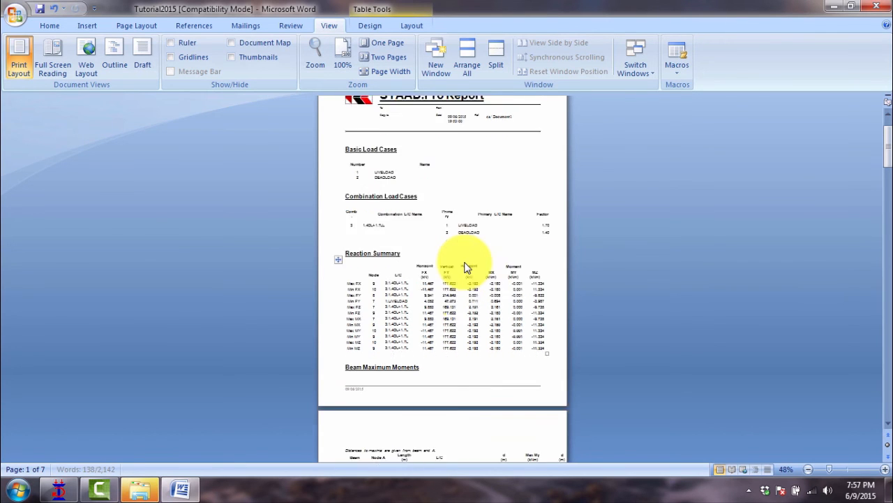
scroll(466, 267, "down", 1)
left_click(337, 273)
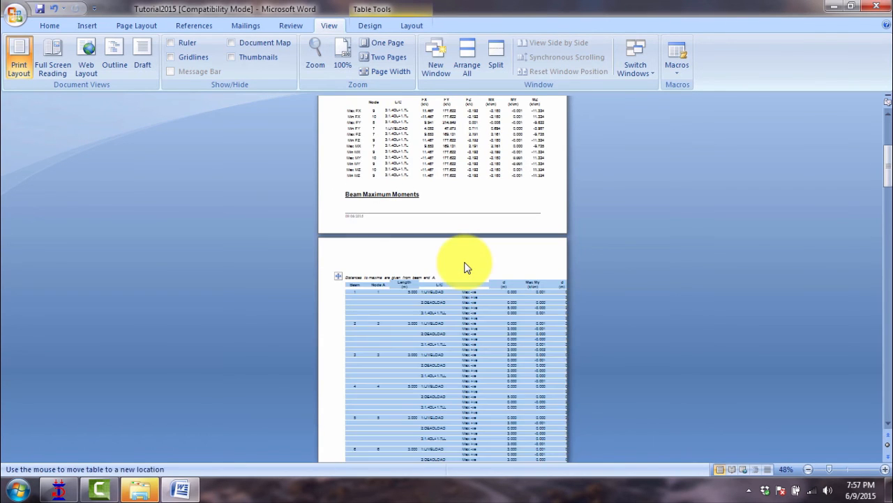
scroll(466, 268, "down", 9)
scroll(467, 267, "down", 10)
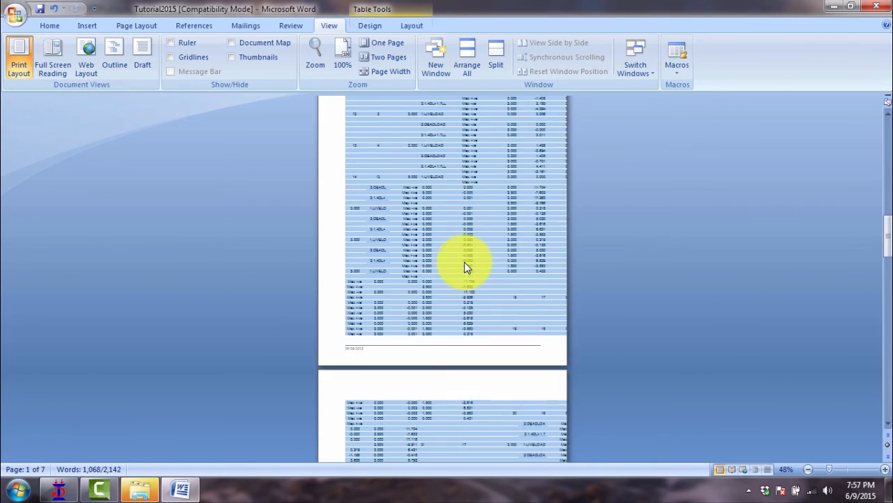
scroll(466, 267, "down", 5)
scroll(467, 267, "up", 7)
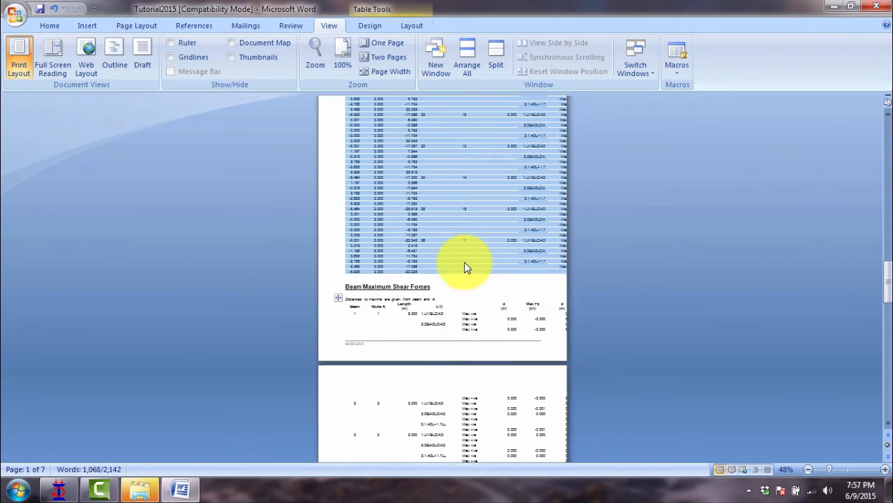
left_click(466, 267)
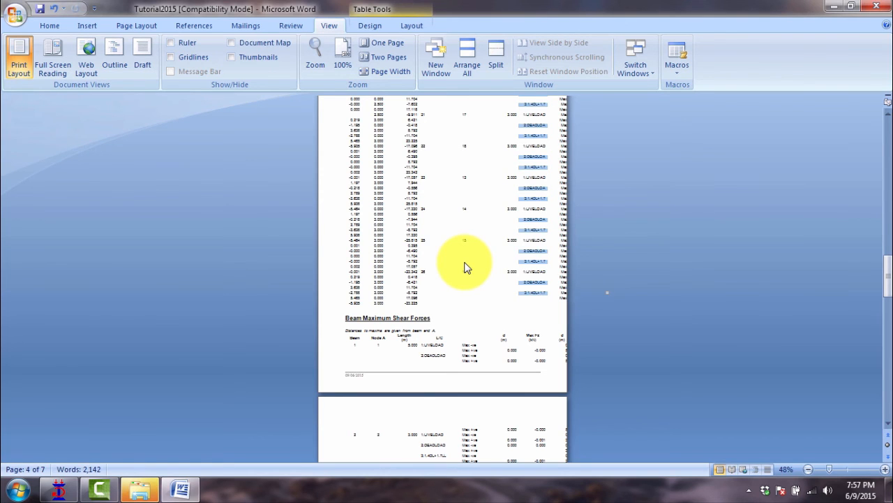
scroll(466, 267, "down", 6)
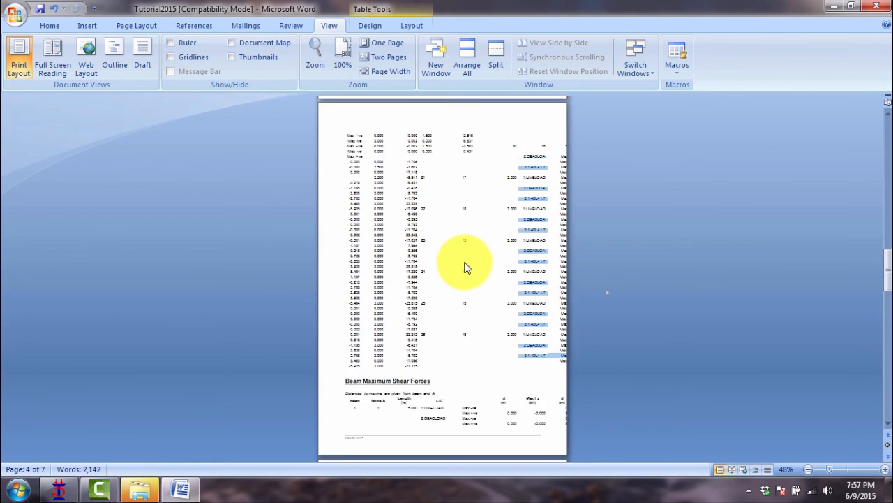
scroll(466, 267, "up", 6)
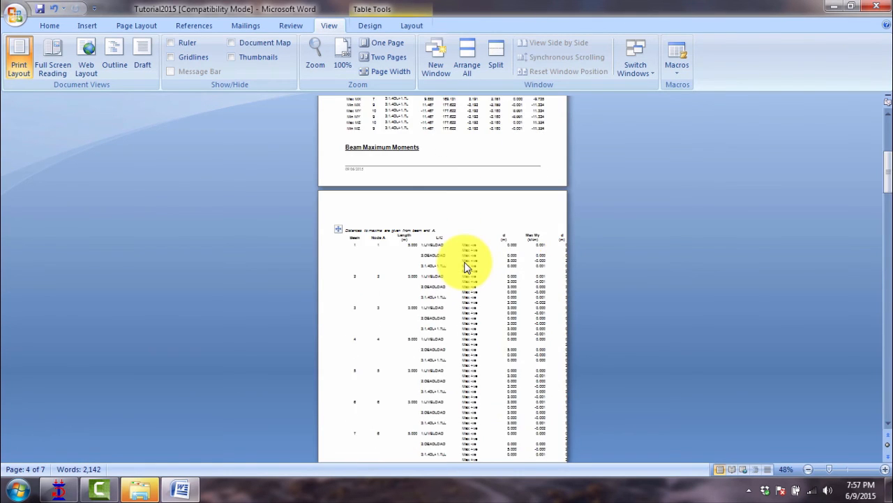
Step: Shrink the entire Beam Maximum Moments table's width so all its columns, including Max Mz, fit on the page
triple_click(467, 268)
scroll(466, 267, "down", 10)
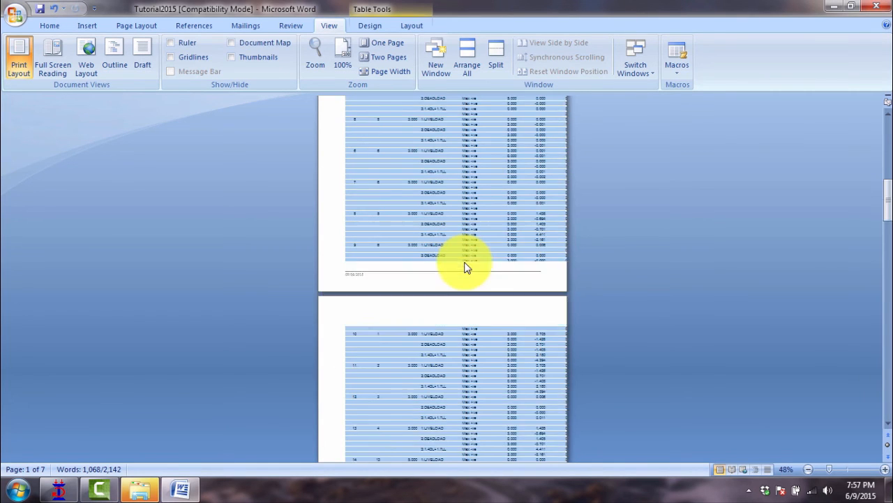
scroll(466, 268, "down", 5)
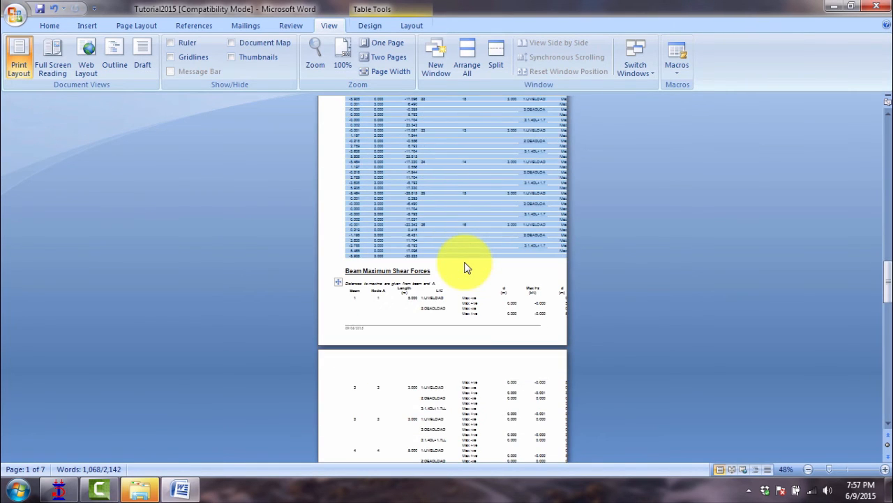
scroll(467, 267, "down", 2)
scroll(466, 267, "up", 3)
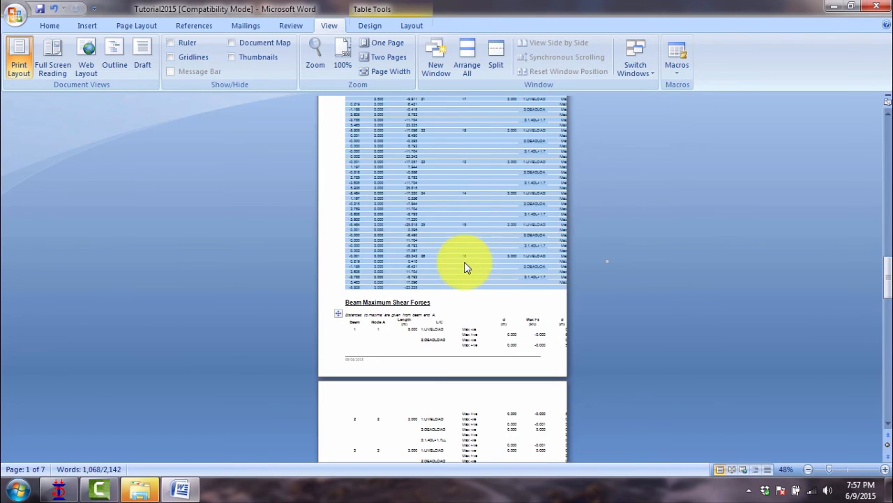
scroll(466, 267, "up", 3, "ctrl")
scroll(466, 268, "up", 3)
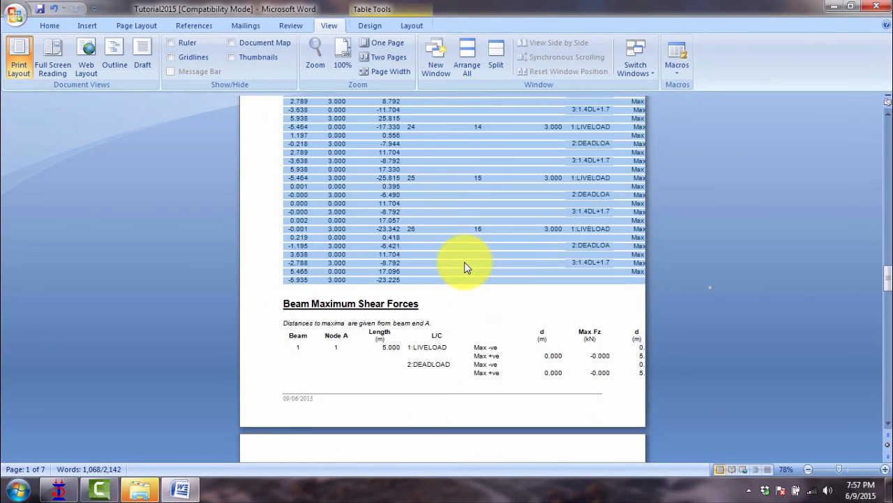
left_click(706, 287)
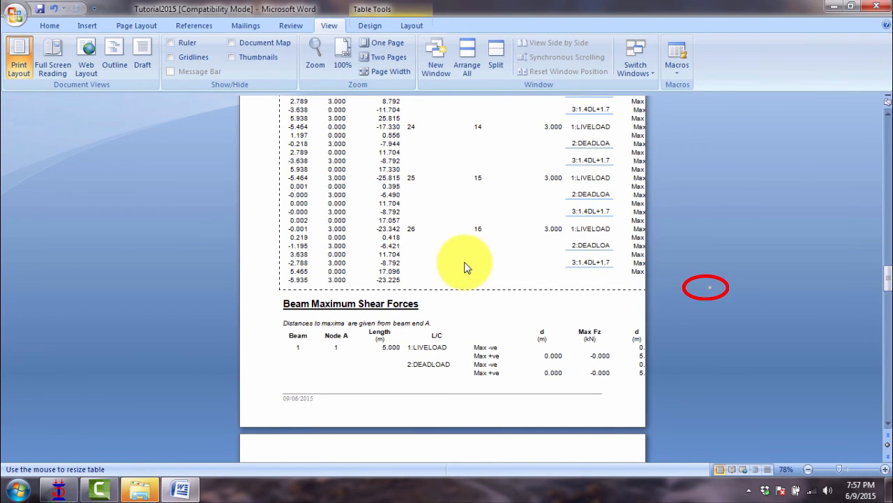
scroll(467, 267, "up", 15)
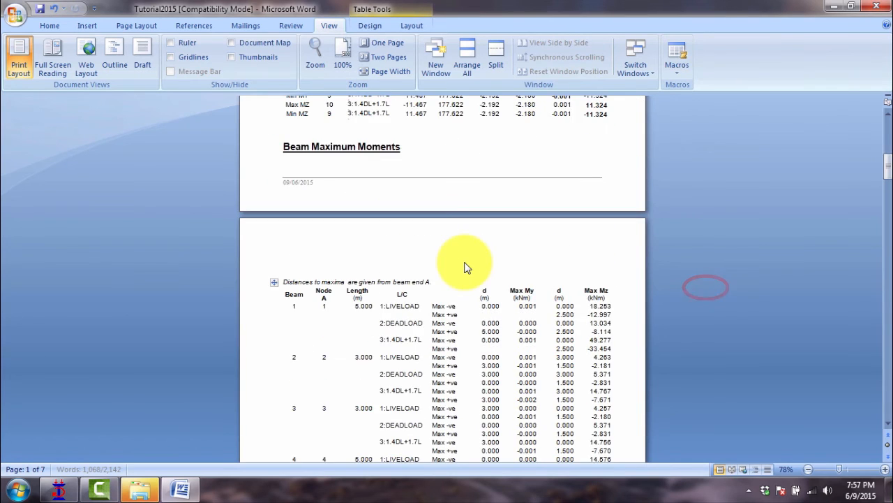
Step: Save the formatted Word report, switch back to STAAD.Pro and dismiss the report export message
scroll(466, 267, "up", 9)
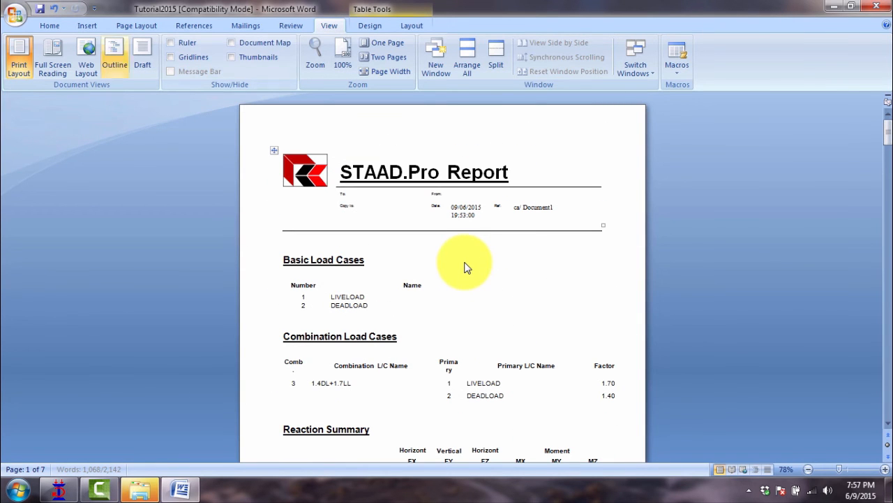
key("alt+f")
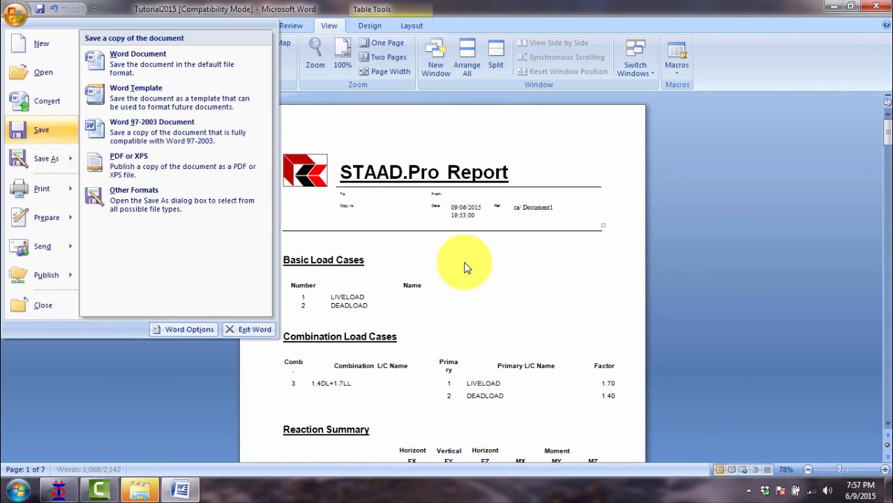
key("Return")
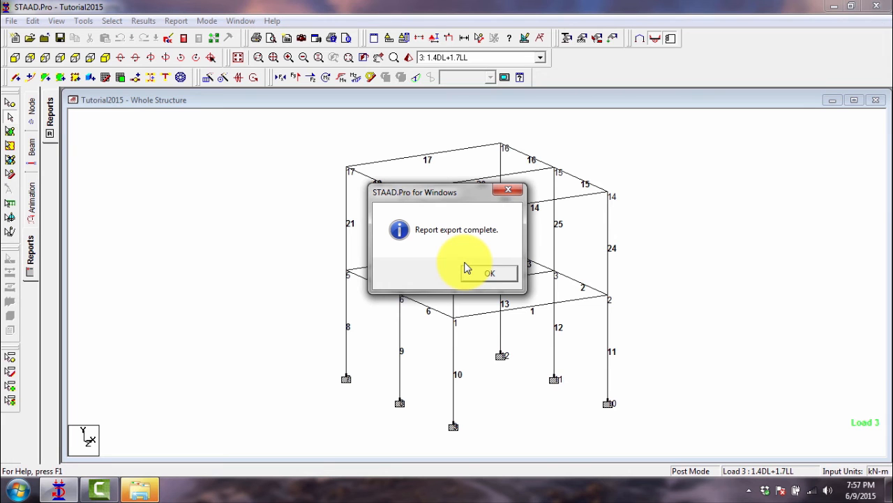
left_click(467, 269)
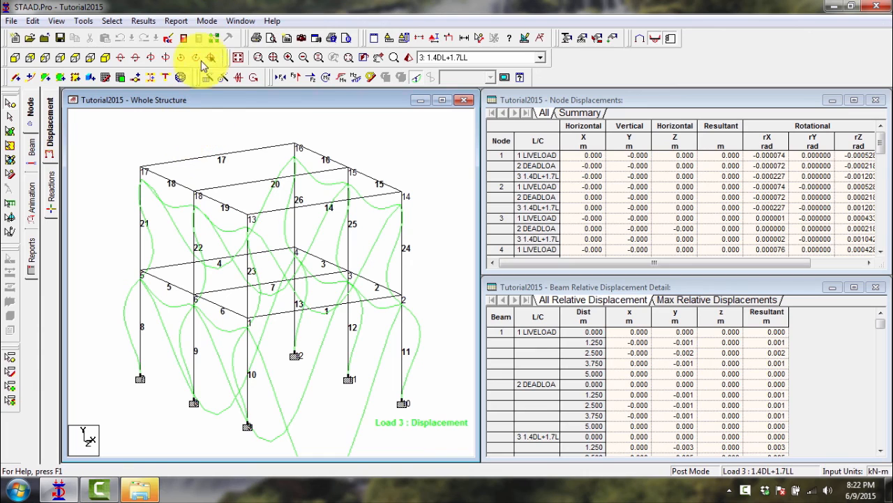
Step: Switch to Modeling mode and select the Rect 0.30x0.25 concrete section in the structure's general properties
left_click(206, 21)
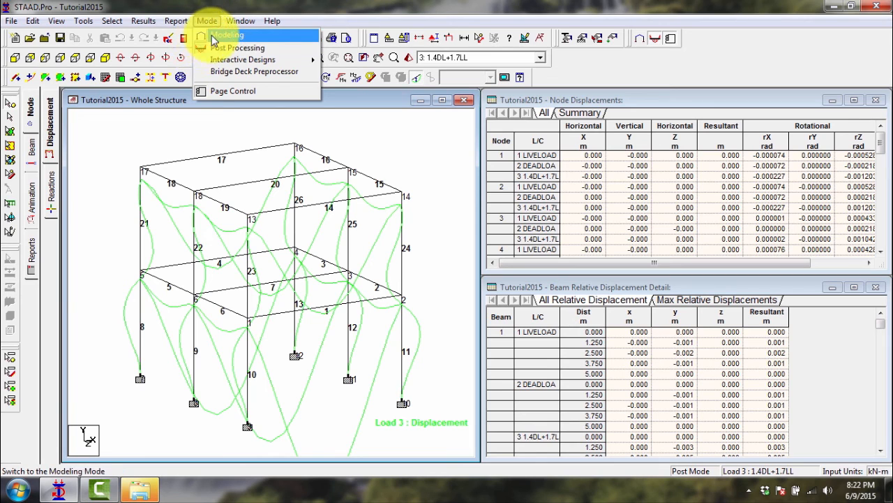
left_click(219, 37)
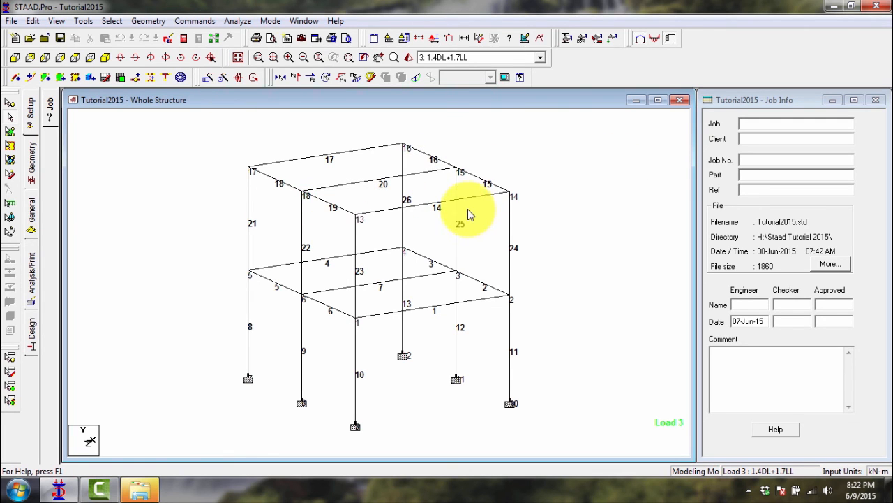
left_click(34, 213)
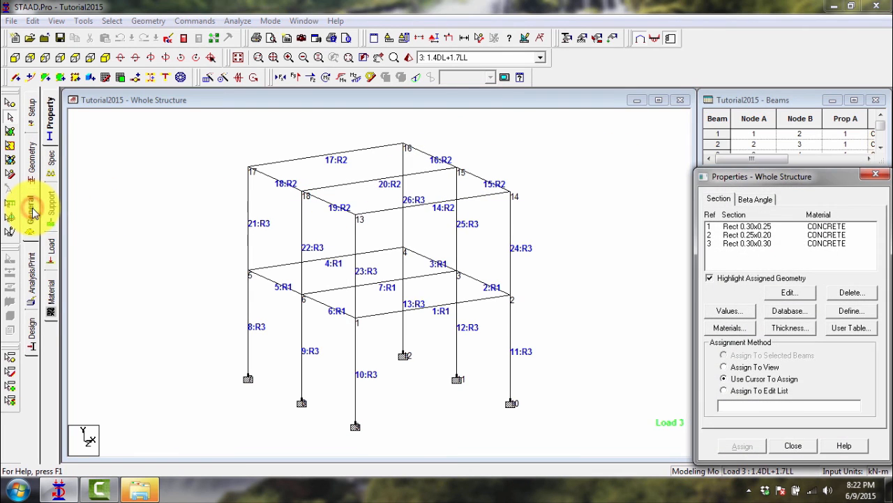
left_click(762, 234)
left_click(766, 226)
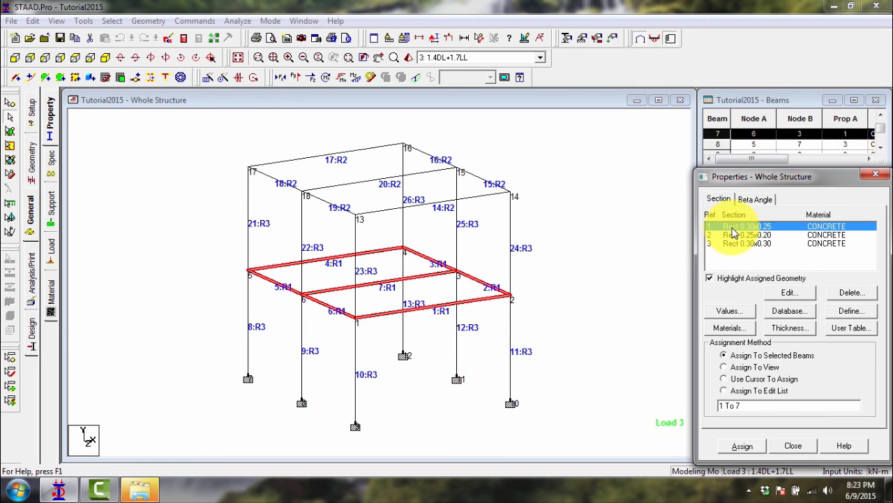
Step: Change the selected rectangular section to YD 0.25 m and ZD 0.2 m, agreeing to delete all the result files
left_click(787, 295)
left_click(813, 299)
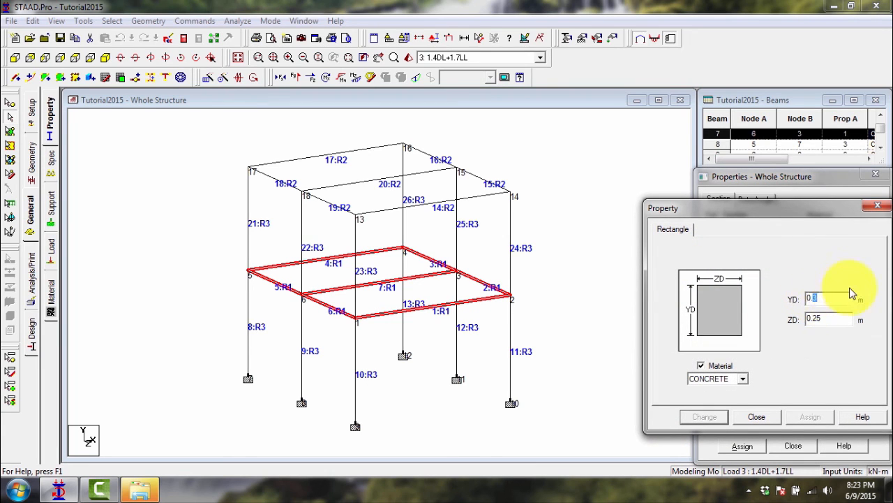
type("0.25")
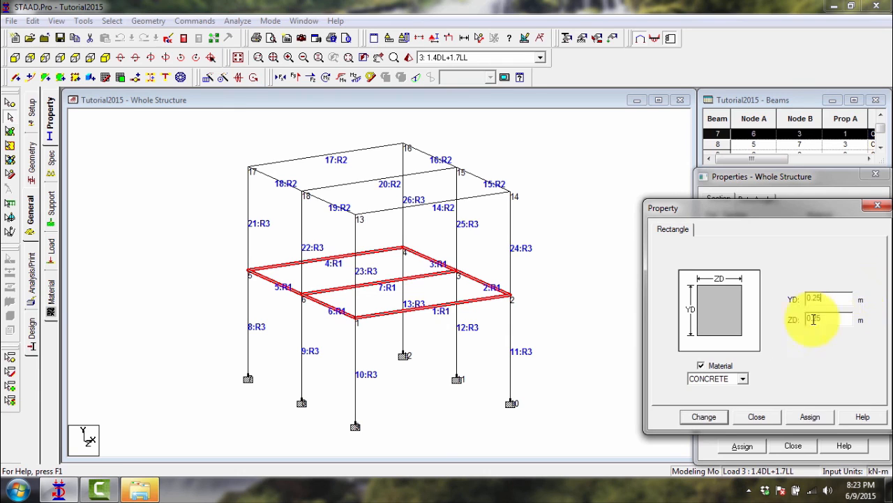
left_click(816, 316)
key("BackSpace")
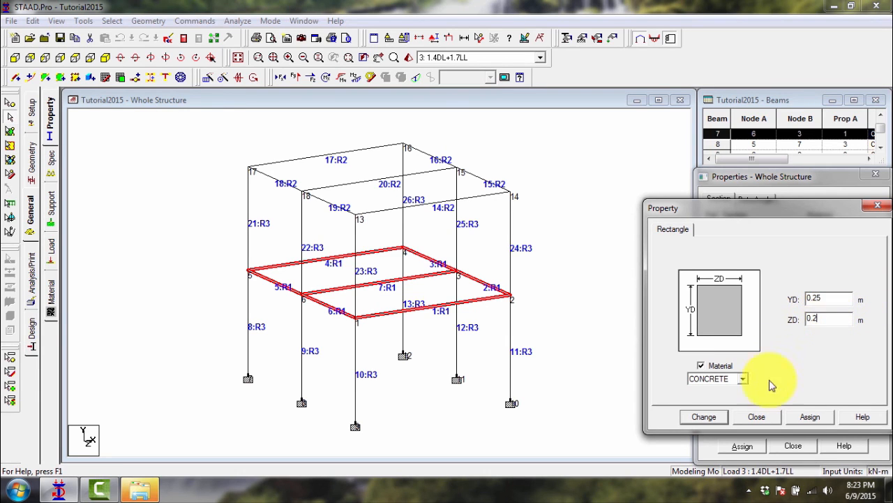
left_click(706, 416)
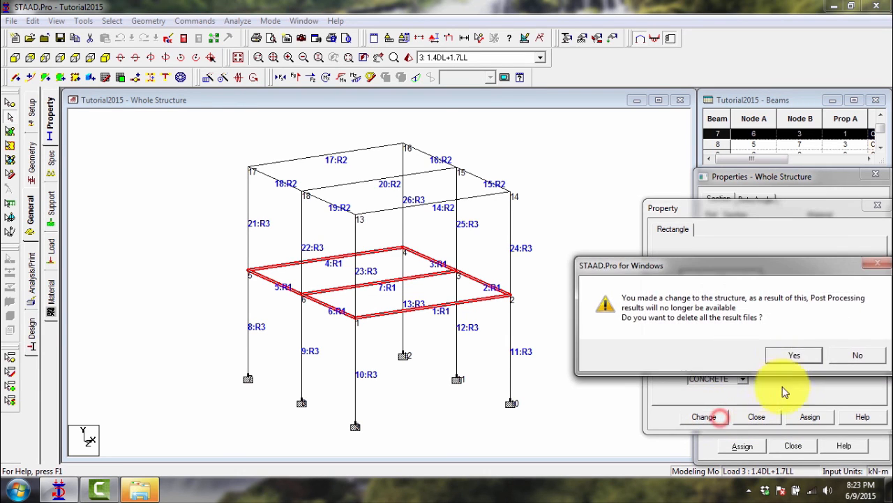
left_click(788, 357)
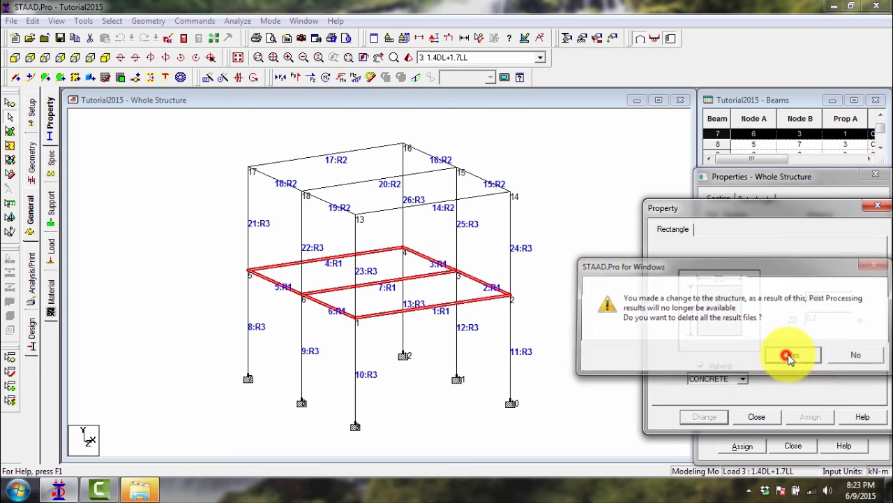
left_click(757, 417)
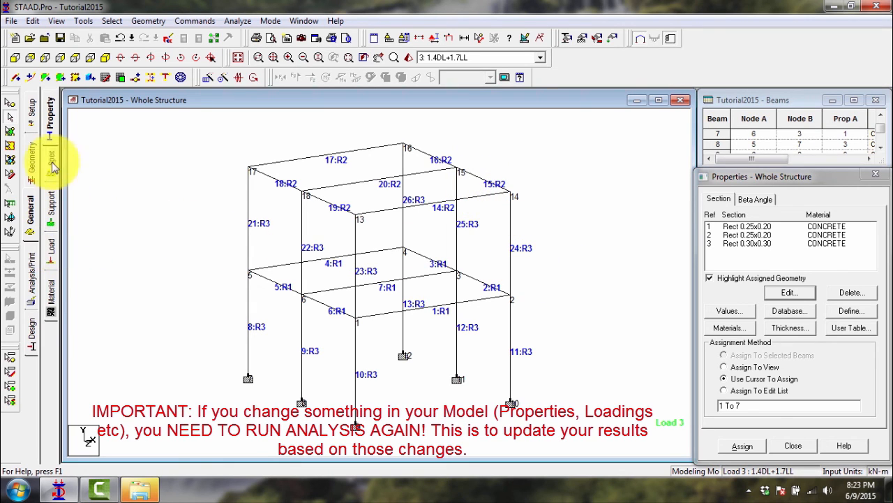
Step: Look through the support, load and steel design settings without setting an active load case, and return to the section properties
left_click(52, 207)
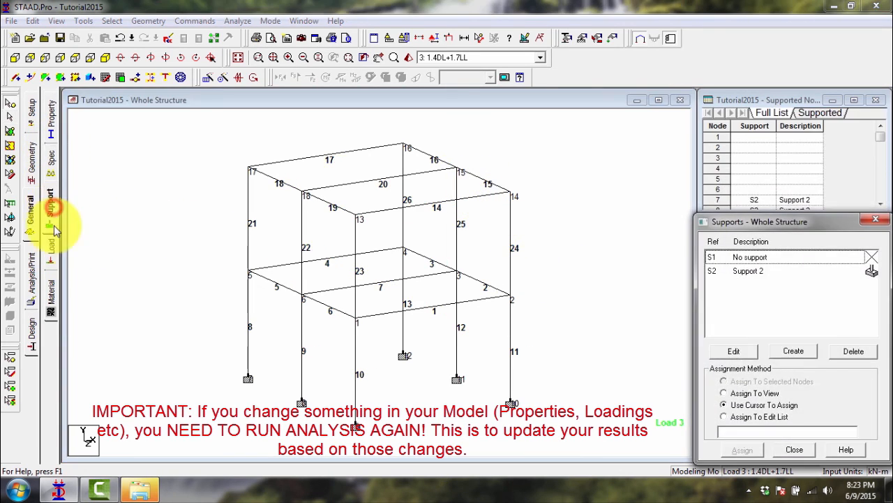
left_click(53, 240)
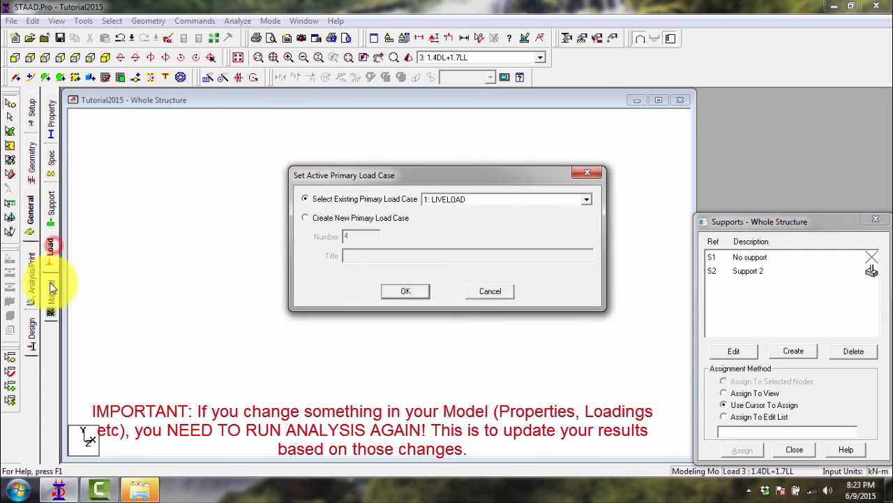
left_click(492, 291)
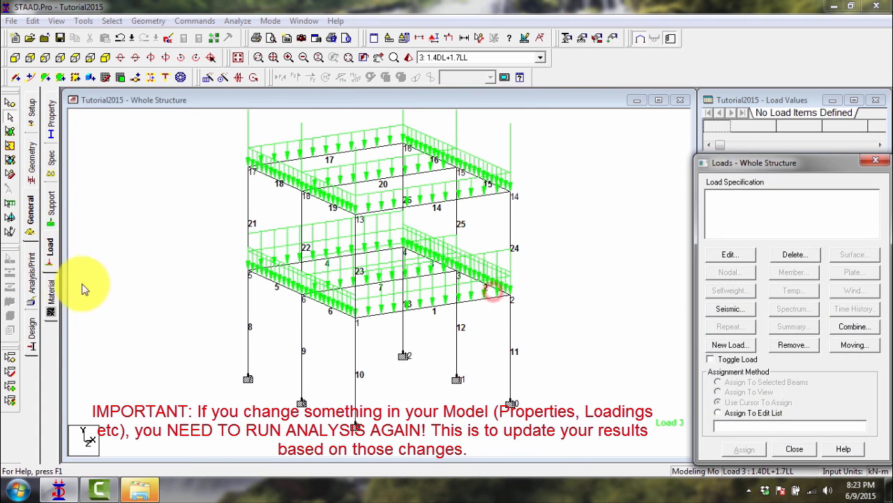
left_click(33, 341)
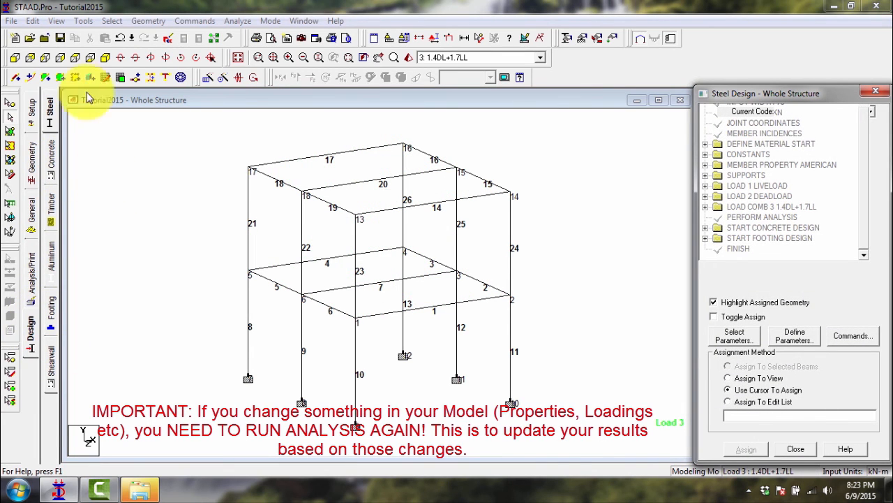
left_click(30, 209)
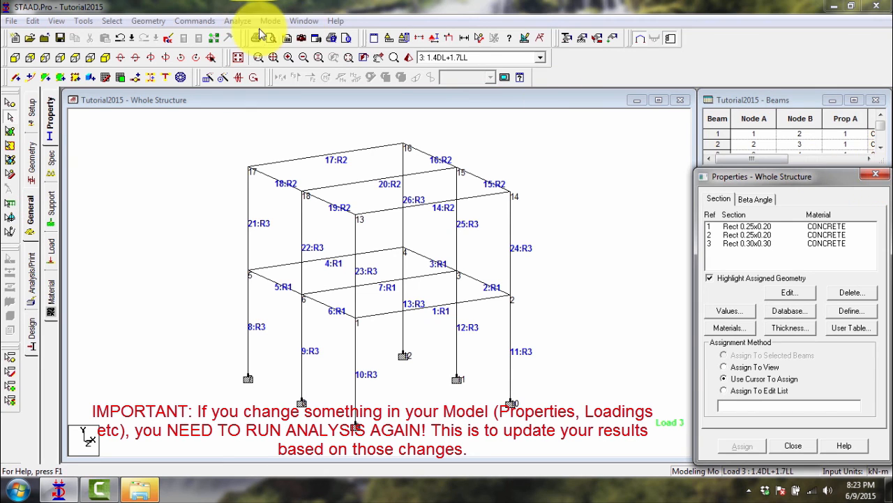
Step: Rerun the analysis with the STAAD Analysis engine, saving the modified structure, and choose to go to Post Processing Mode
left_click(245, 22)
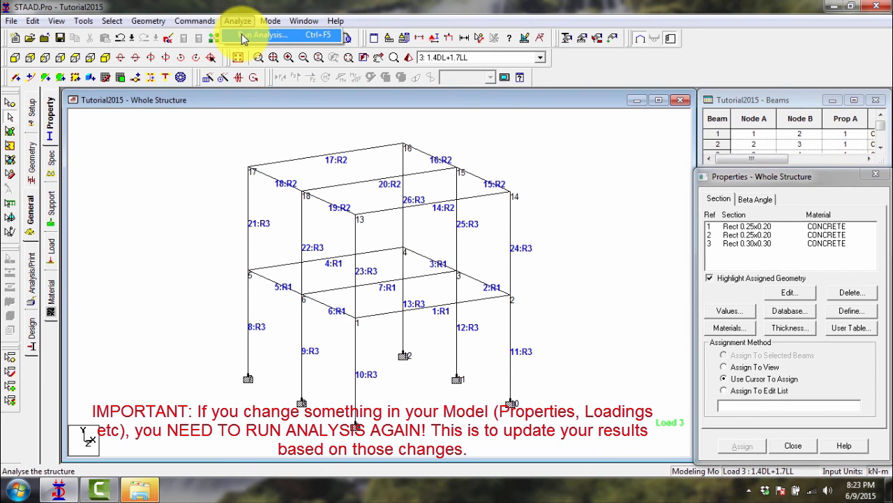
left_click(244, 37)
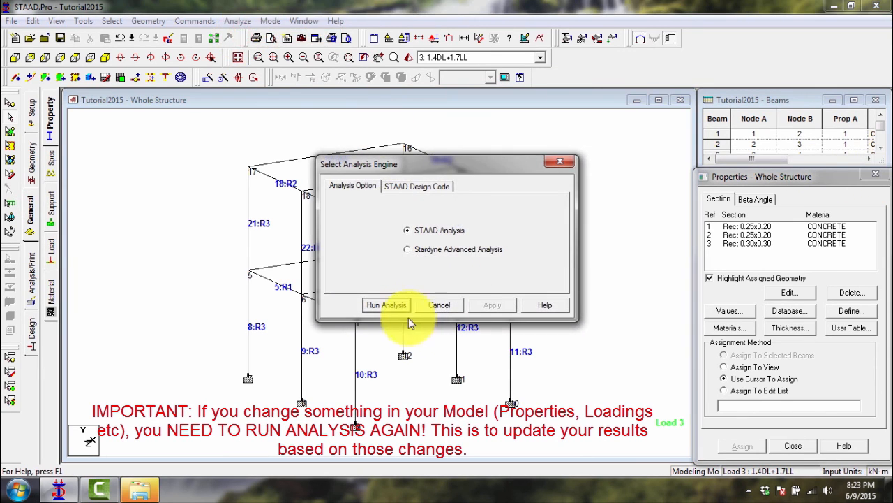
left_click(388, 308)
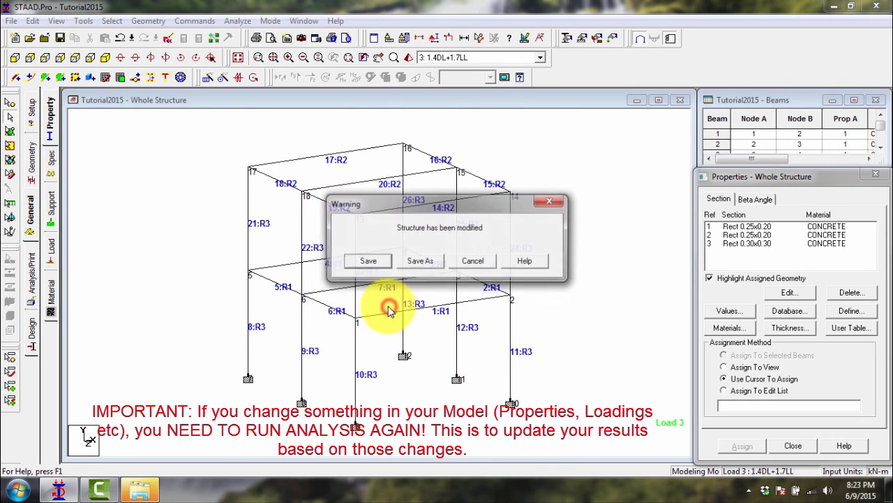
left_click(368, 261)
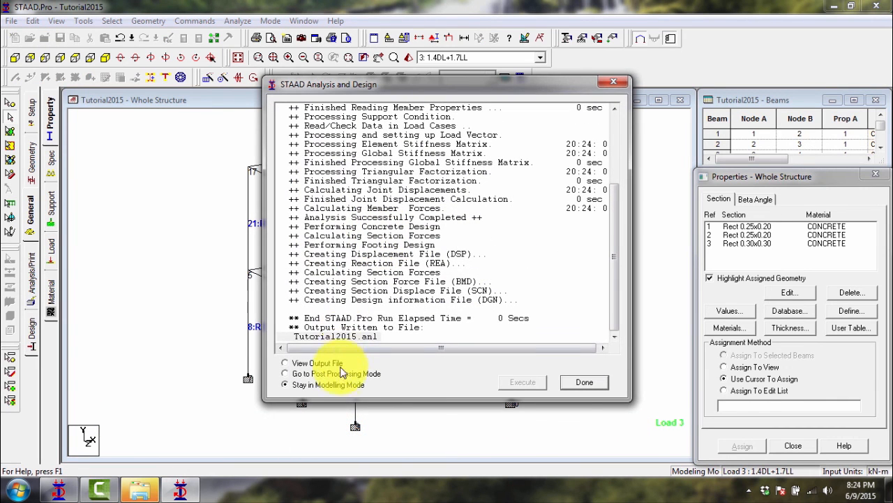
left_click(285, 374)
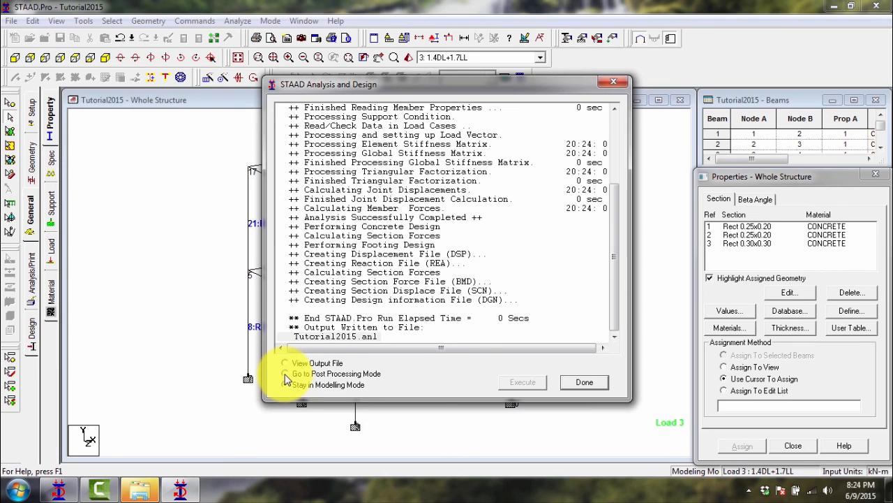